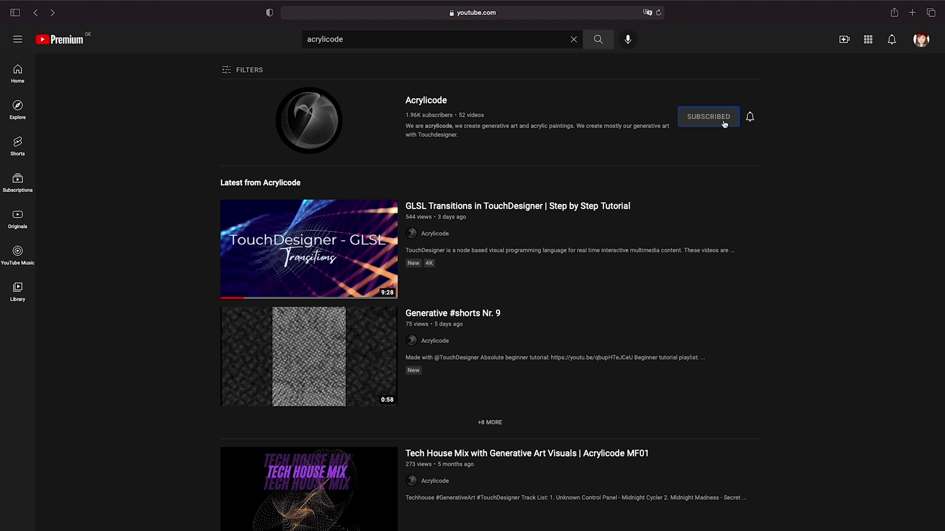
Step: Set the Acrylicode channel's YouTube notifications to All
click(750, 119)
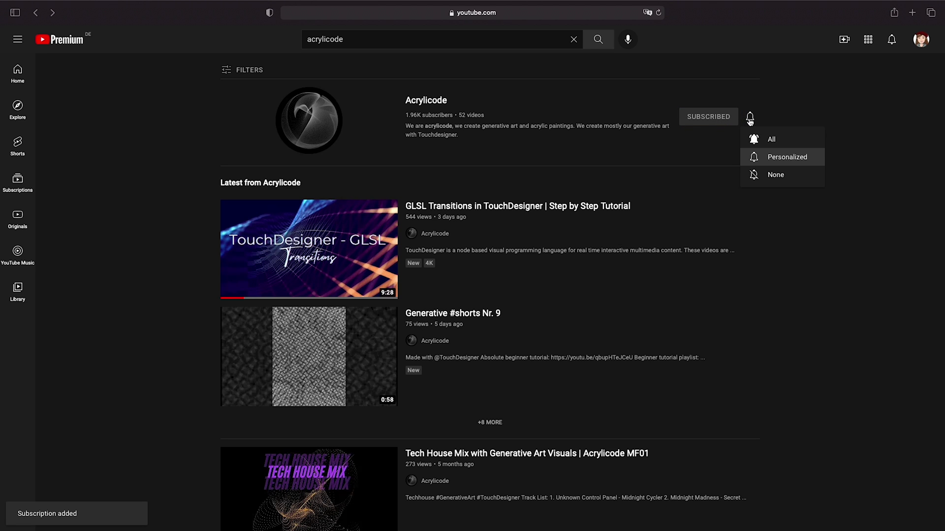
click(759, 138)
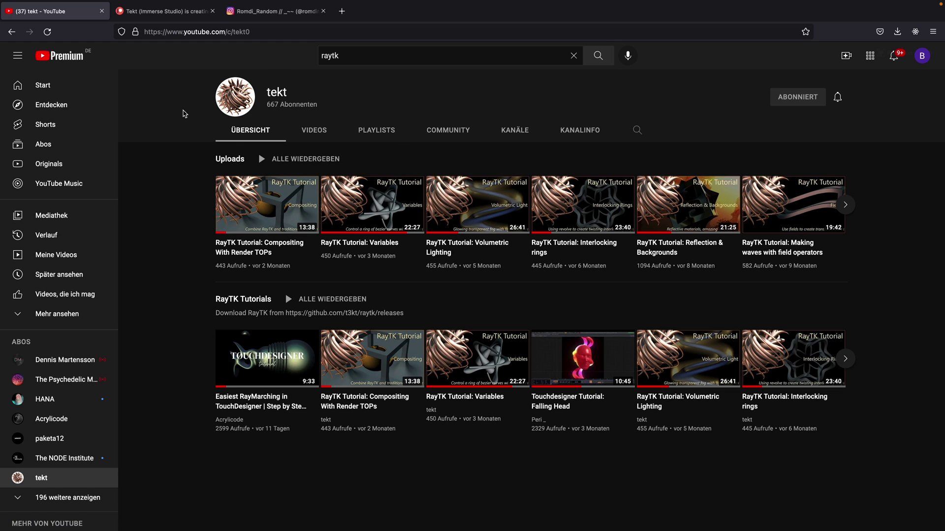
Step: Look through tekt's Patreon page, then the Instagram profile, in Firefox
click(179, 13)
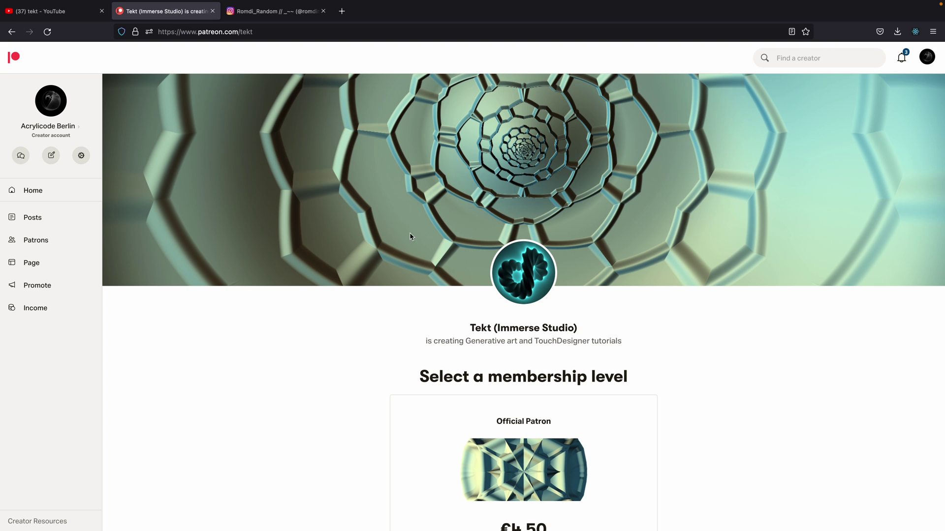
scroll(344, 142, up, 1)
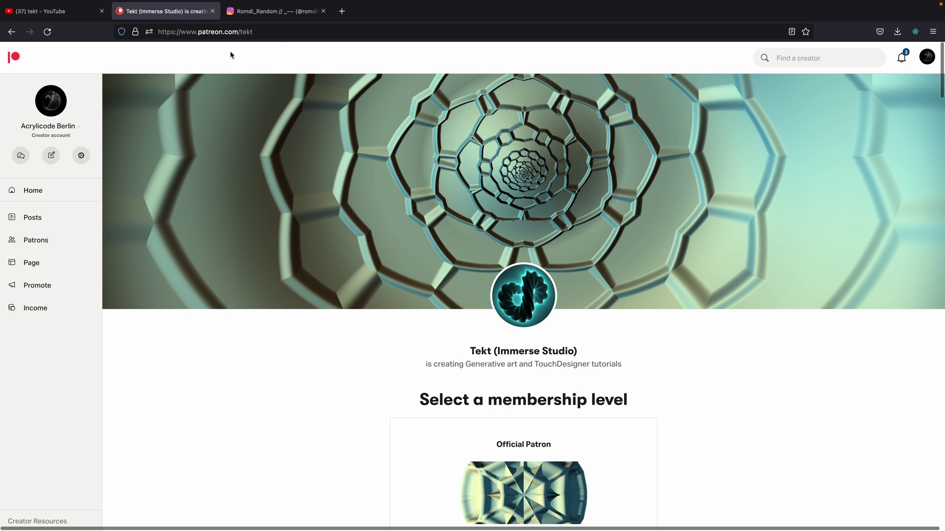
click(265, 14)
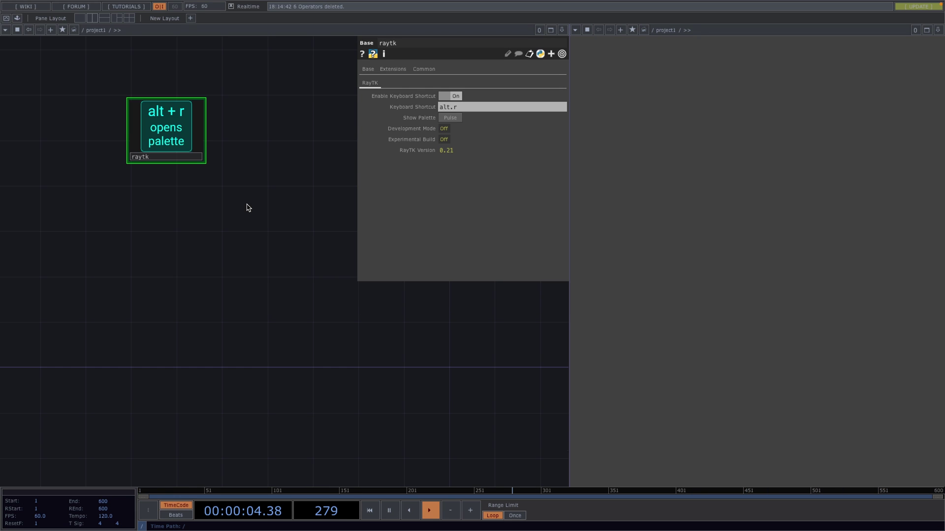
Step: Open the RayTK palette with Alt+R, move it top-left, and add raymarchRender3D from a 'ray' search
key(alt+r)
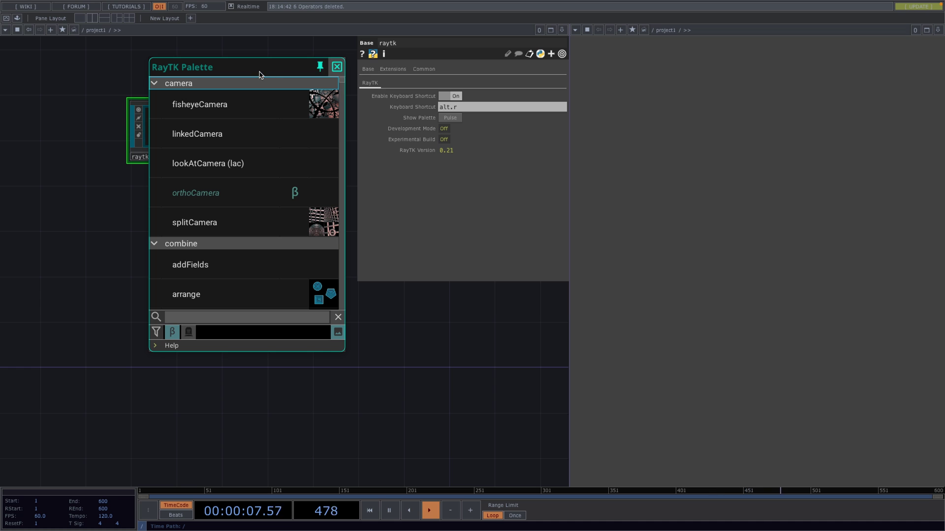
drag(261, 72, 121, 44)
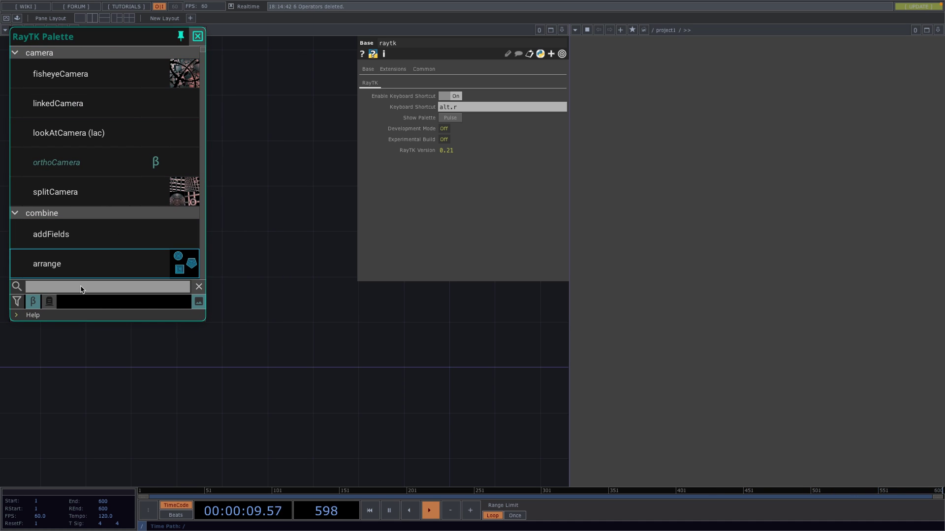
text(ray)
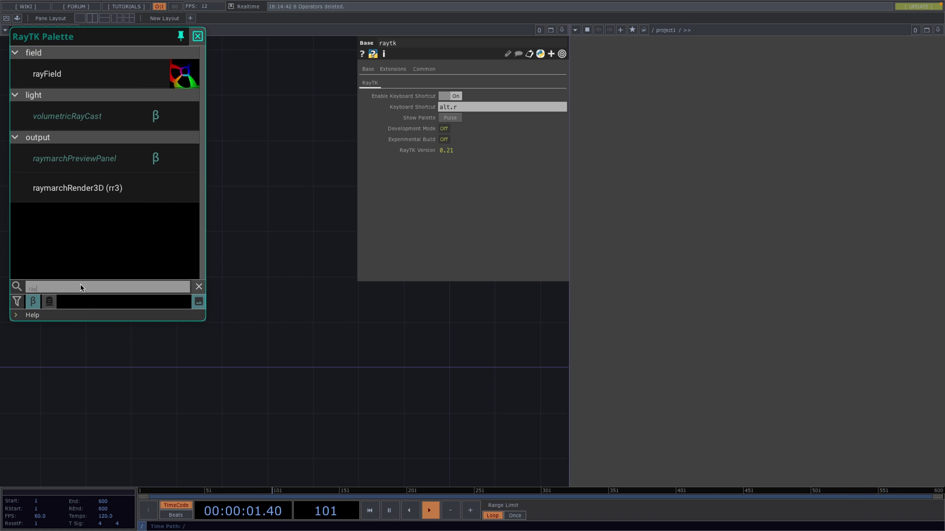
click(111, 190)
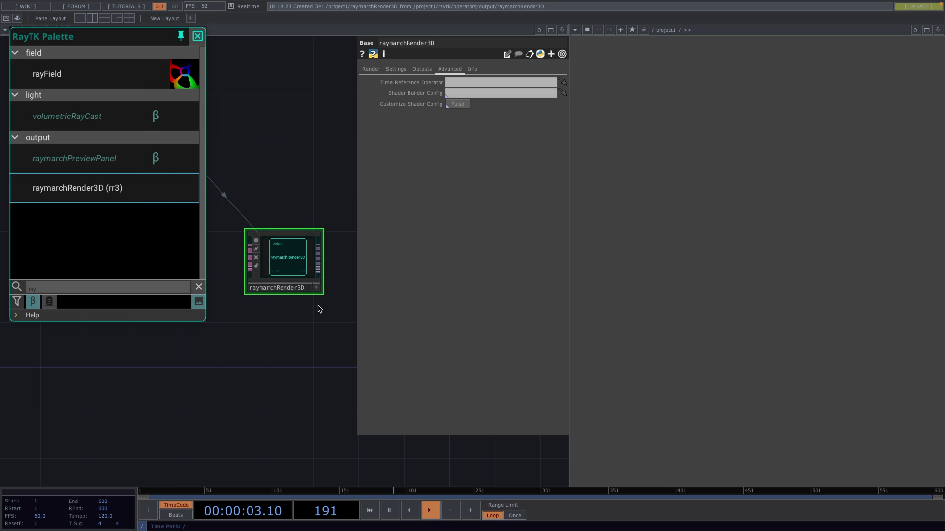
Step: Append a Null TOP (null1) after raymarchRender3D and enlarge it to preview the render
right_click(319, 251)
click(295, 219)
click(351, 276)
drag(324, 300, 422, 265)
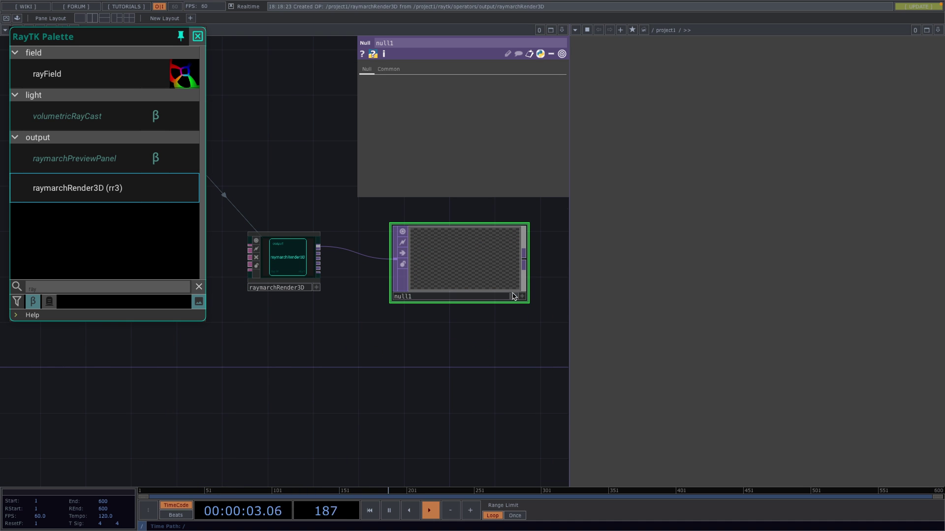
scroll(332, 347, down, 5)
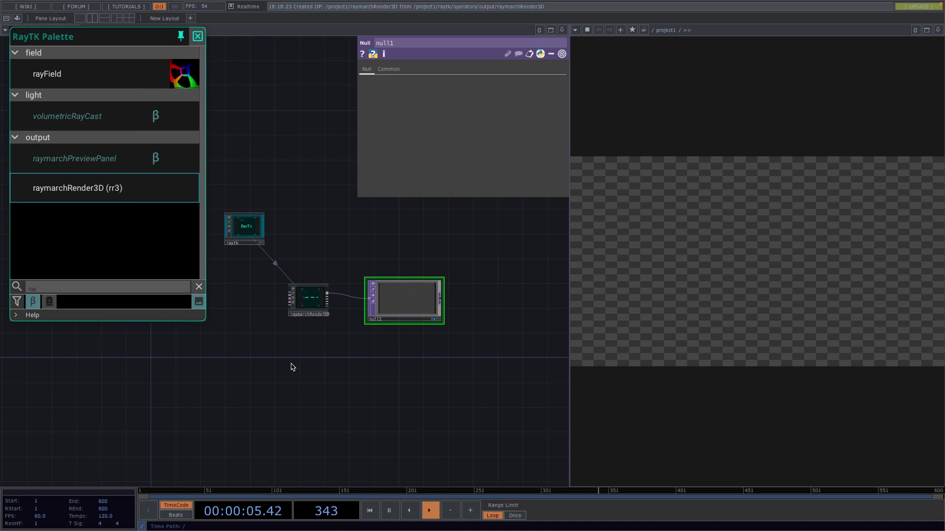
drag(293, 367, 449, 367)
click(64, 285)
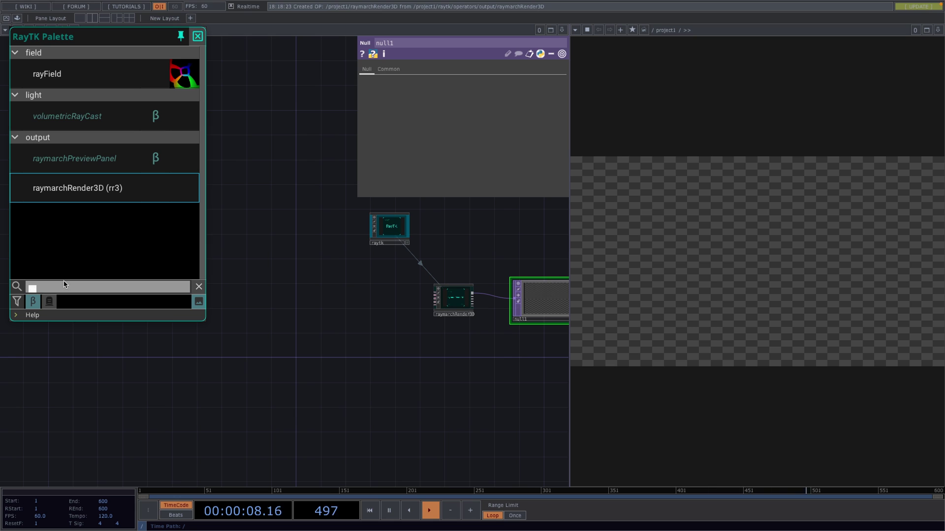
Step: Add an apollonianSdf1 from an 'sdf' palette search and wire it into raymarchRender3D
text(sdf)
scroll(109, 145, down, 4)
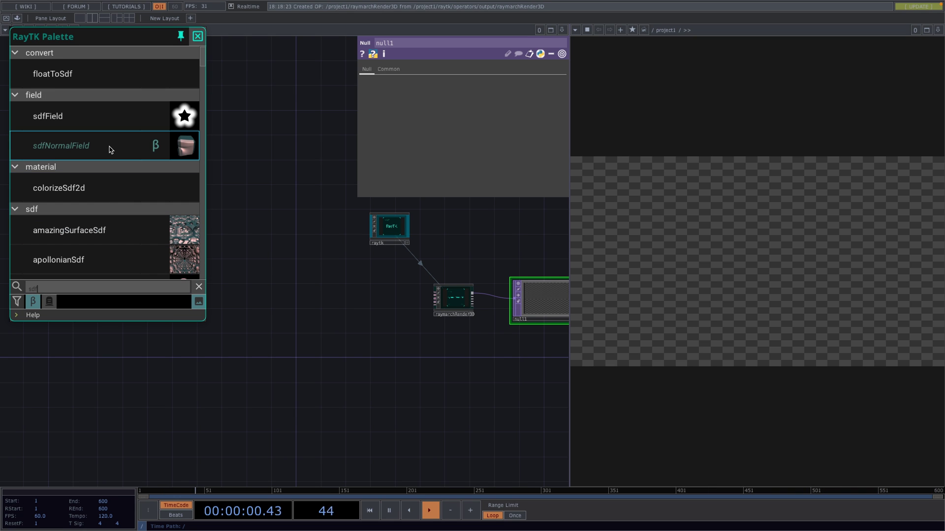
click(93, 236)
click(285, 268)
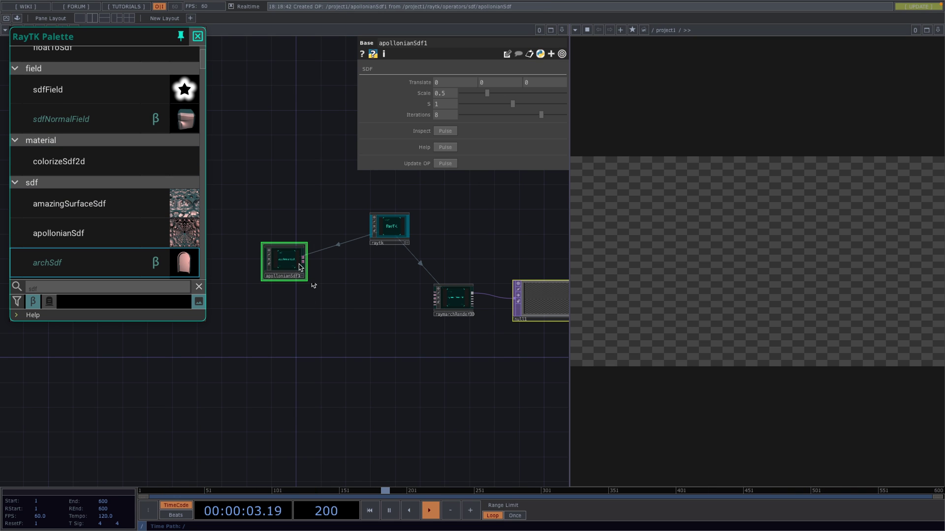
drag(288, 278, 283, 304)
click(383, 346)
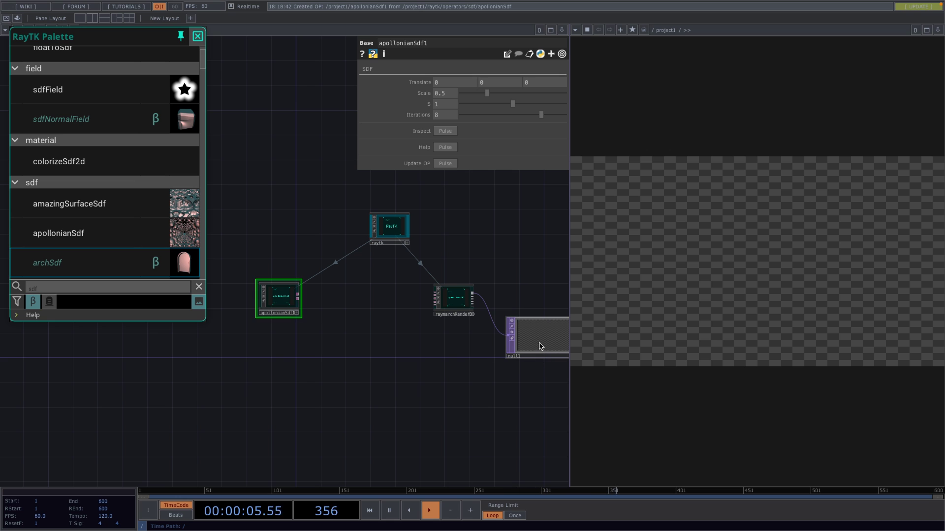
drag(539, 341, 534, 320)
scroll(331, 295, up, 3)
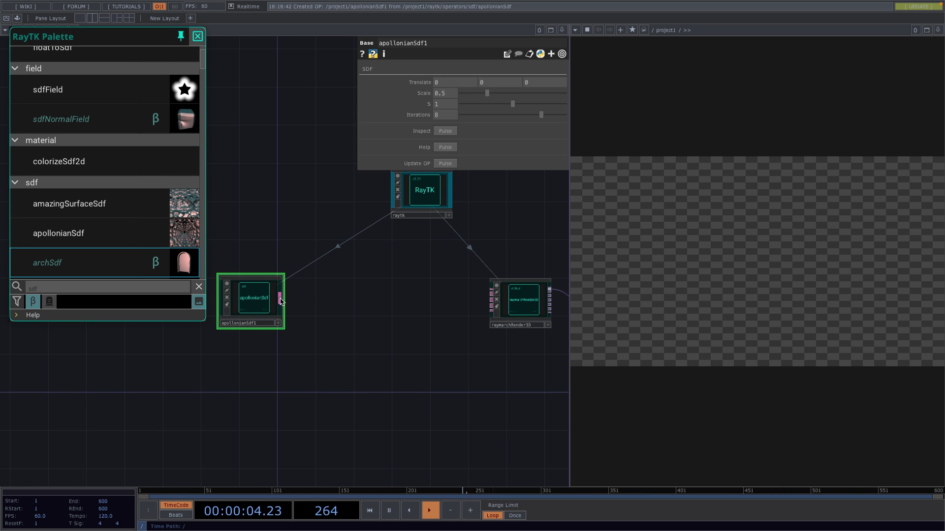
drag(280, 298, 491, 292)
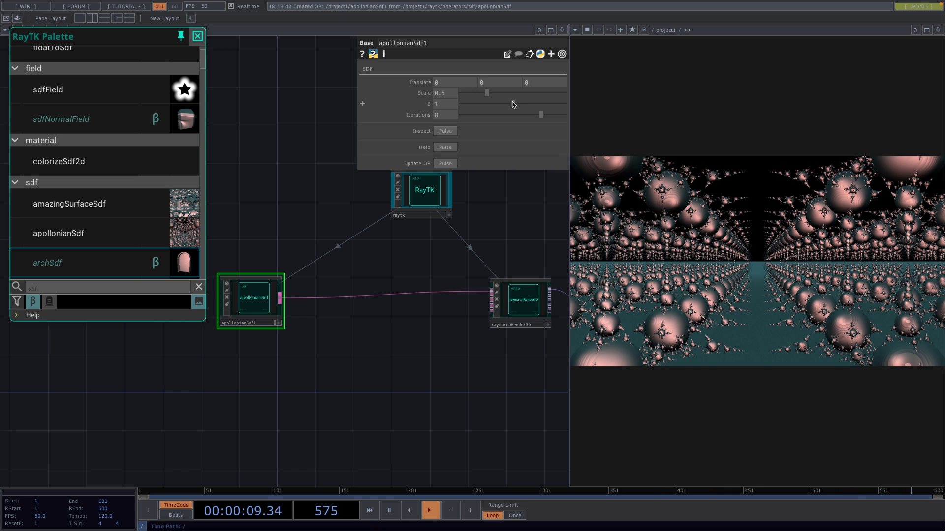
Step: Set apollonianSdf1's S and Scale to 2 and Iterations to 6
drag(512, 104, 564, 103)
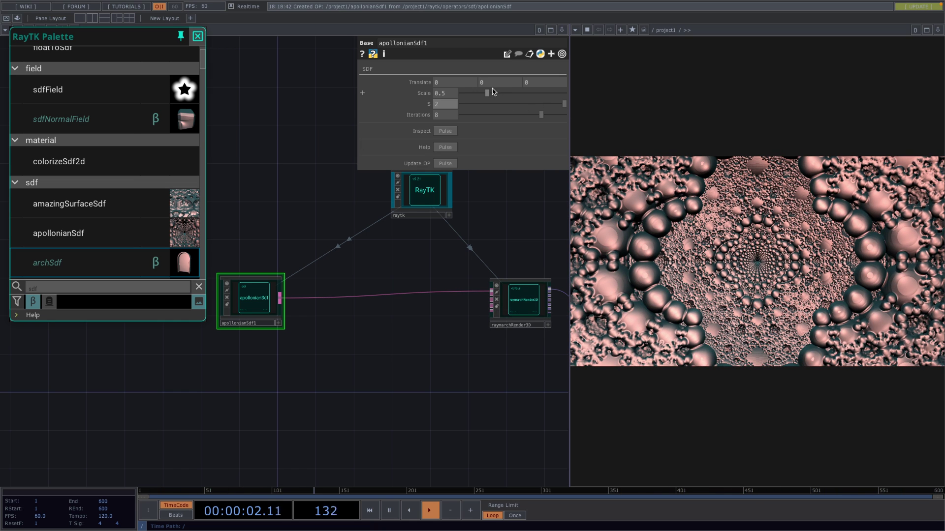
drag(494, 92, 589, 105)
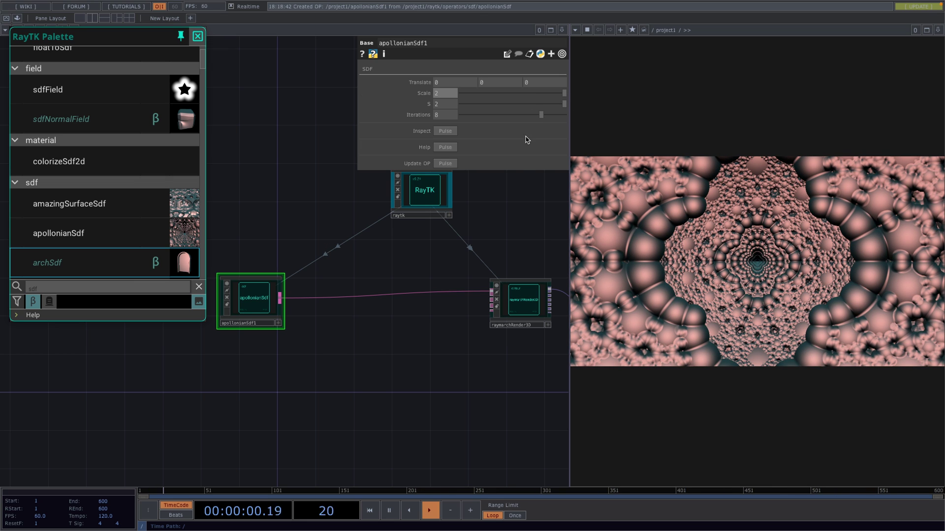
mouse_move(542, 115)
mouse_down()
mouse_move(463, 116)
mouse_move(530, 117)
mouse_up()
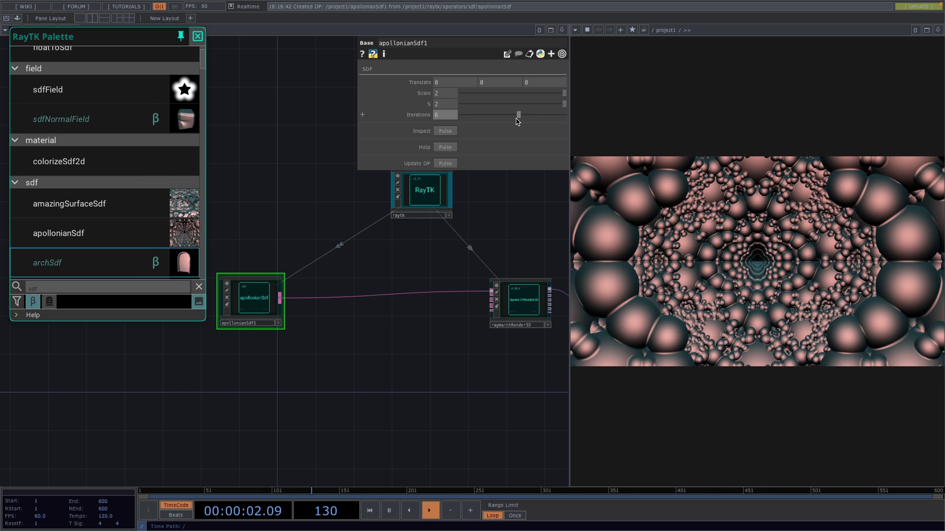
scroll(339, 359, down, 2)
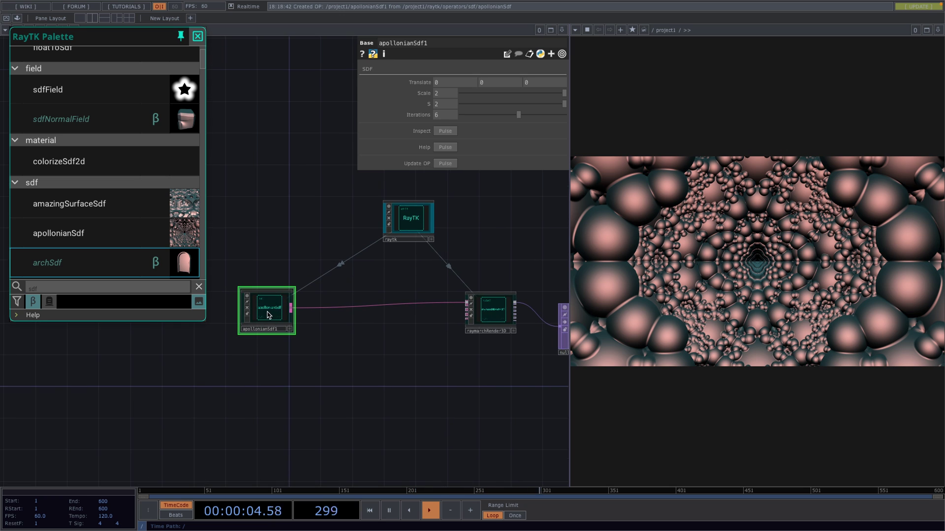
Step: Drive apollonianSdf1's Translate z with the expression absTime.seconds * 0.5
drag(266, 313, 250, 314)
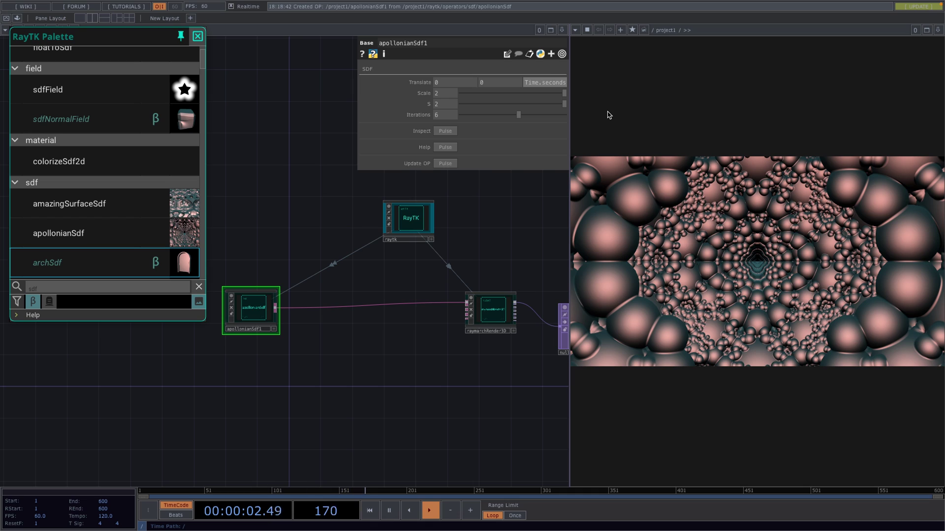
click(559, 82)
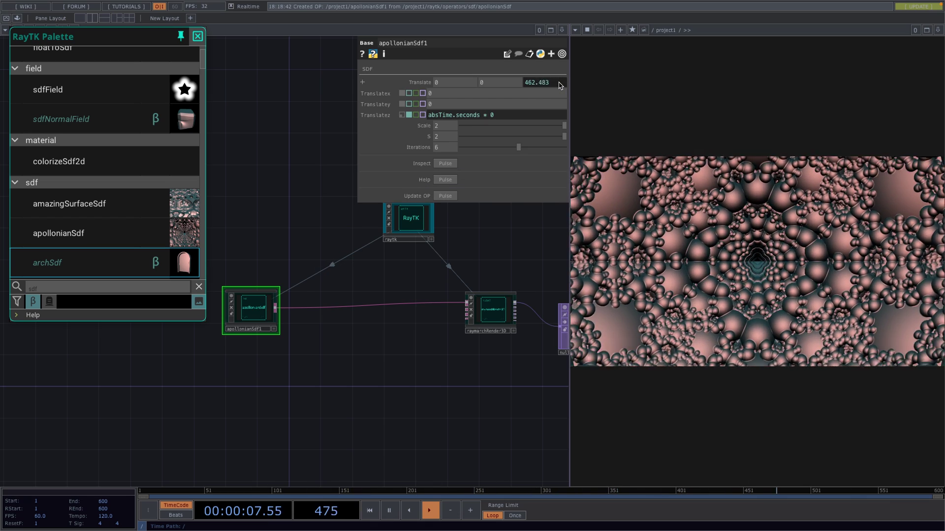
click(443, 269)
scroll(334, 257, down, 1)
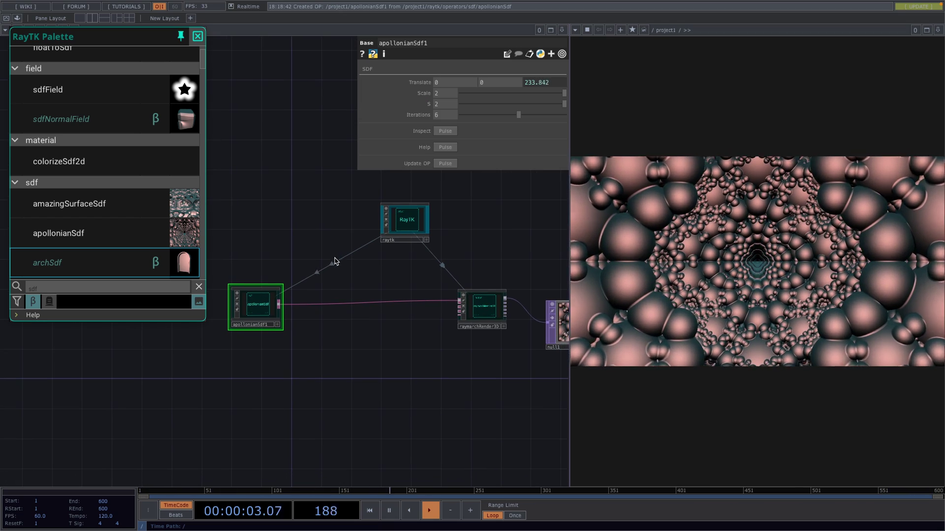
drag(332, 331, 323, 308)
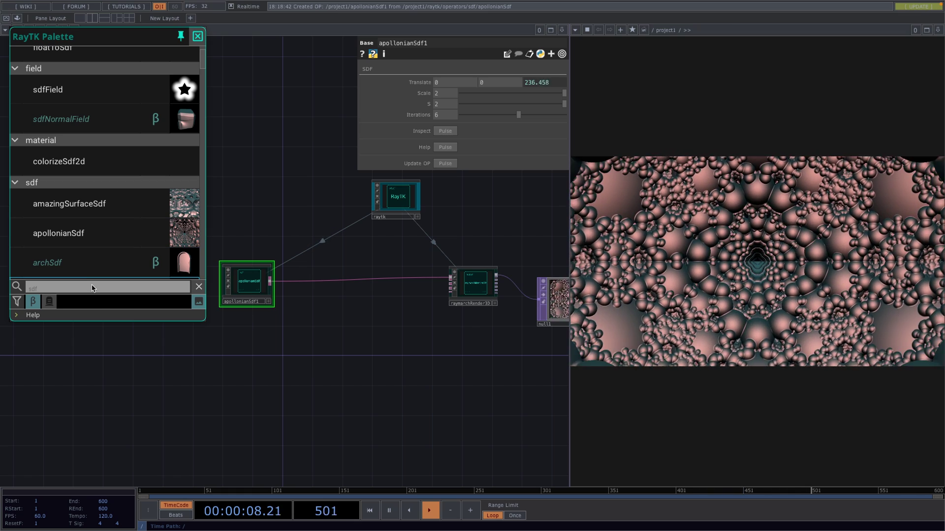
Step: Insert a twist1 between apollonianSdf1 and raymarchRender3D and set its Axis to Z
text(twist)
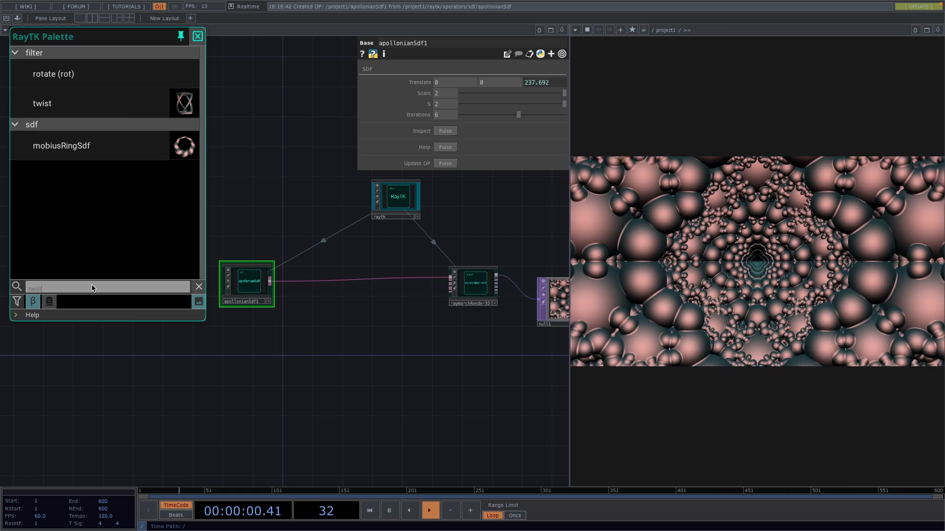
click(90, 103)
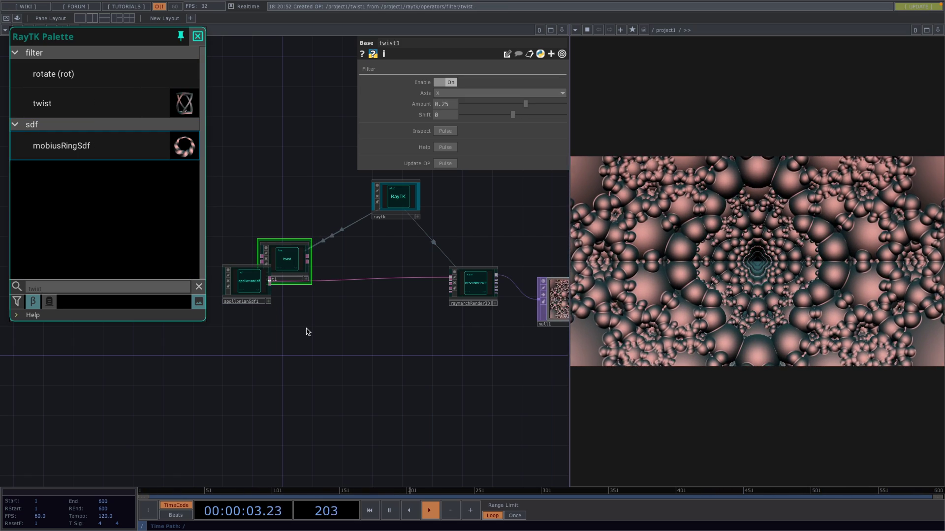
drag(305, 268, 357, 299)
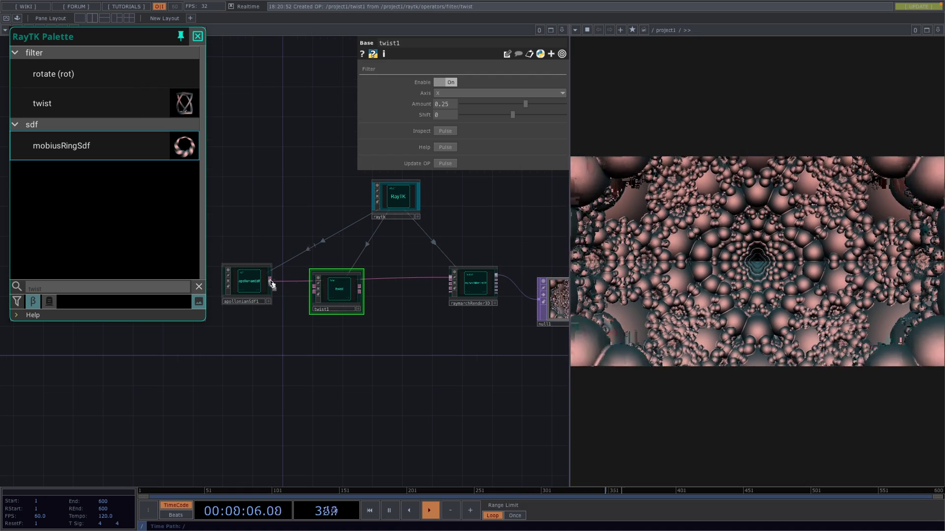
click(360, 288)
click(386, 283)
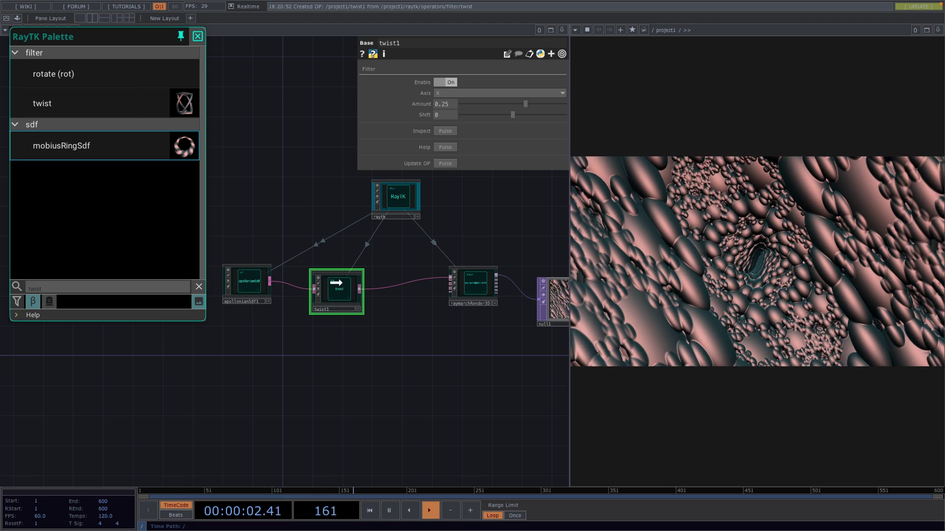
drag(336, 283, 321, 275)
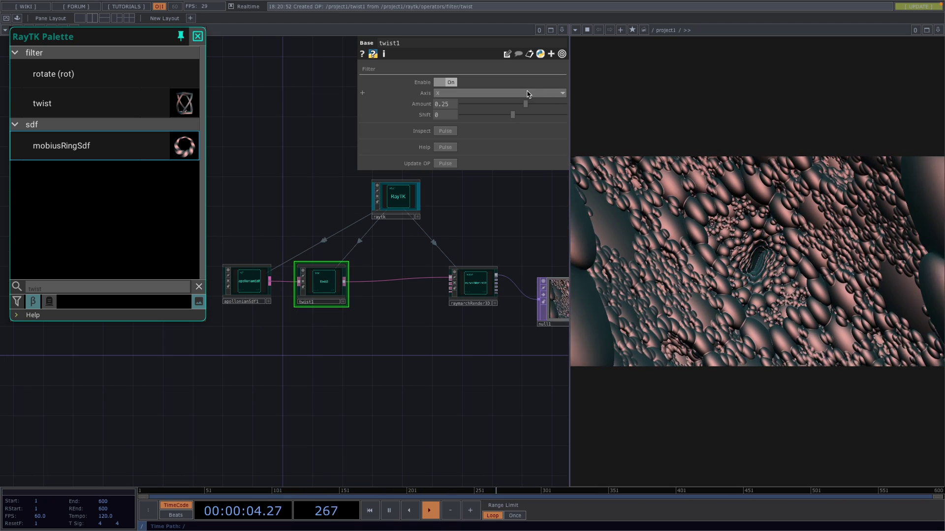
click(527, 93)
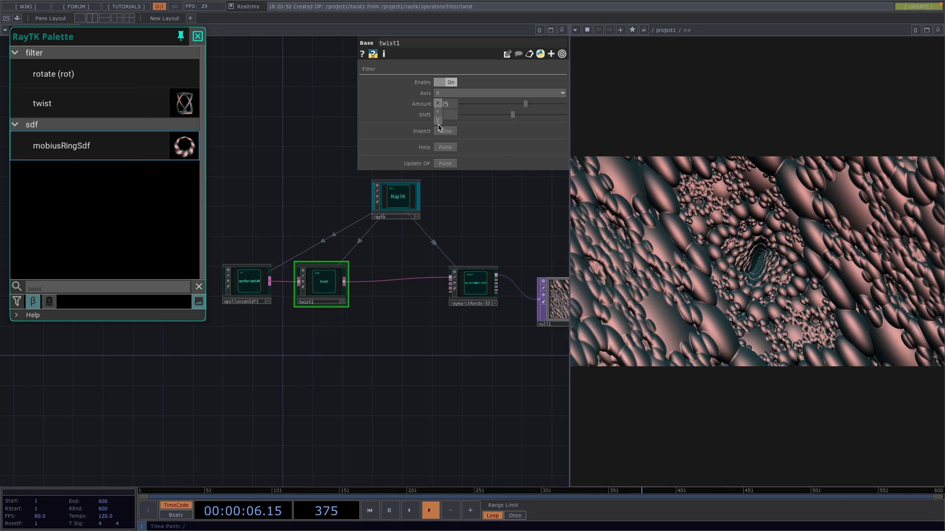
click(438, 122)
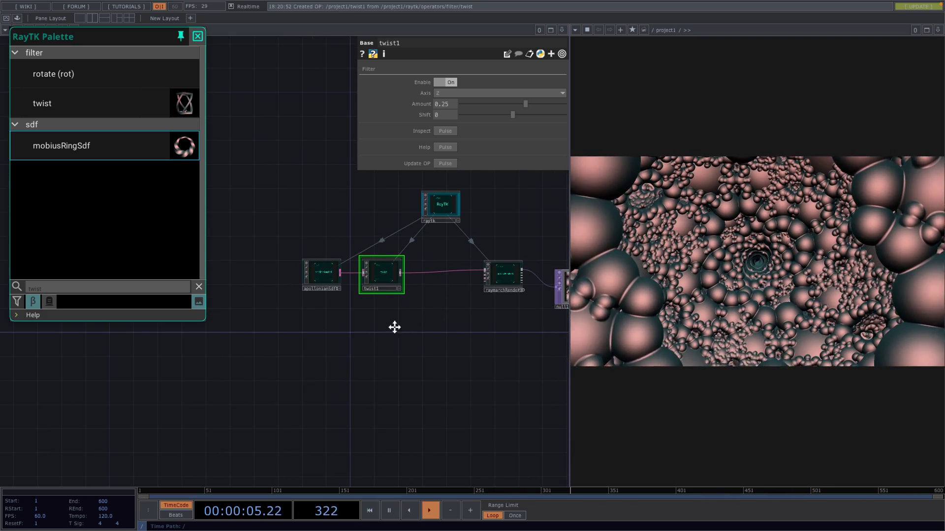
Step: Tidy the network layout by moving null1 up and to the right
drag(395, 327, 292, 320)
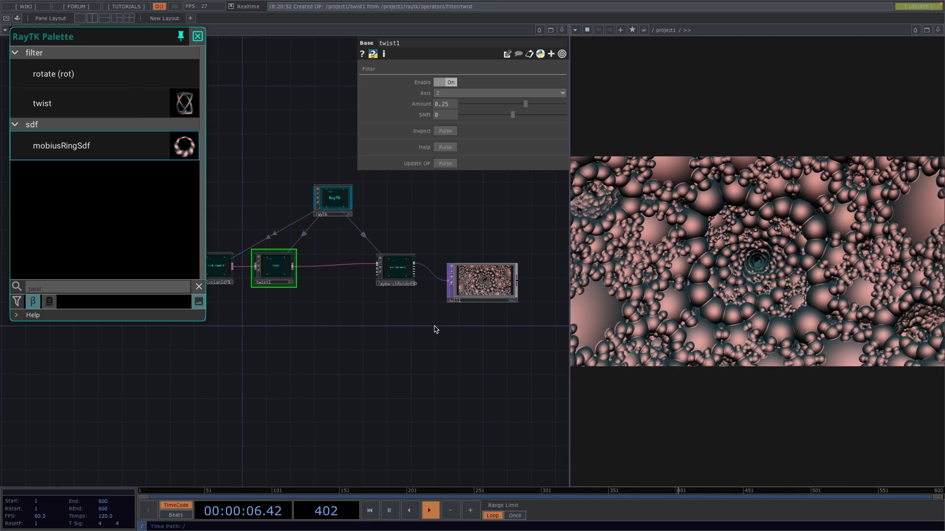
drag(433, 327, 371, 333)
drag(423, 288, 464, 277)
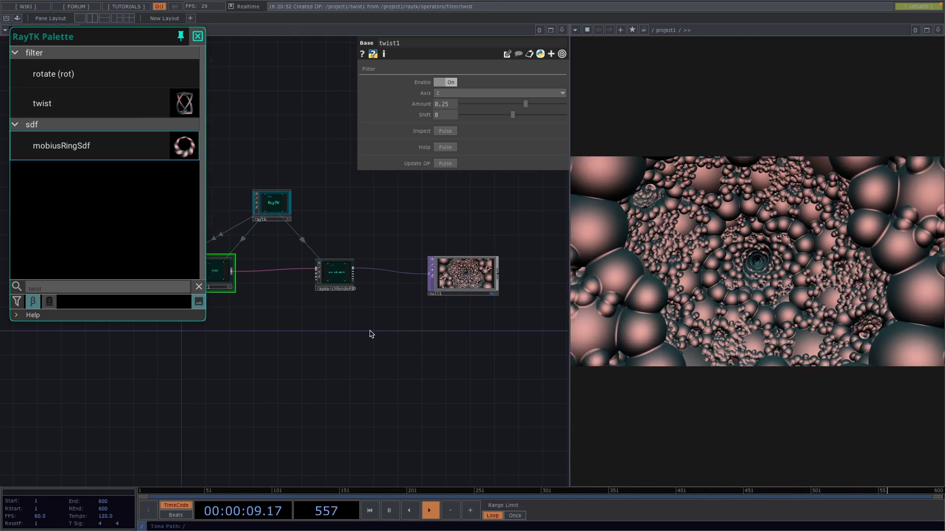
drag(371, 331, 460, 333)
scroll(457, 337, down, 1)
drag(373, 349, 471, 346)
drag(344, 247, 311, 283)
click(386, 317)
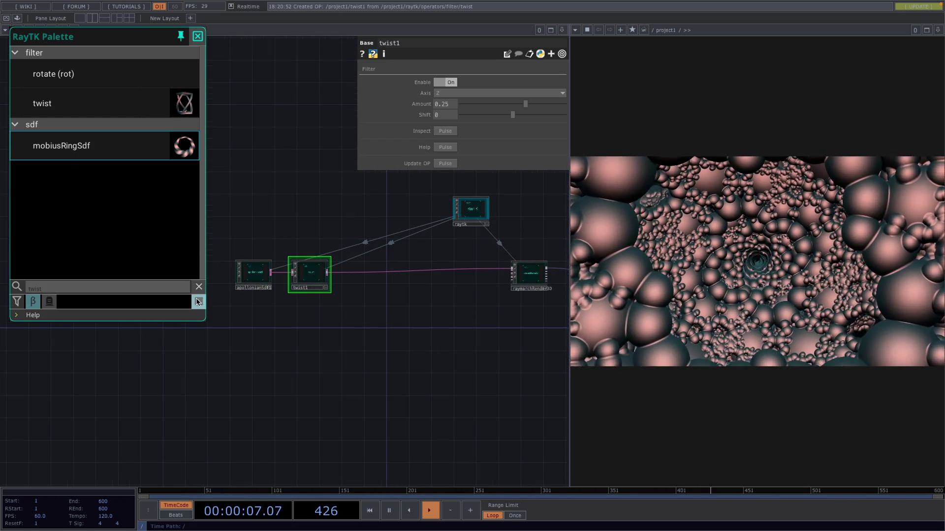
Step: Add basicMat1 from a 'basic' search, wiring twist1 through it into the raymarch render
click(199, 287)
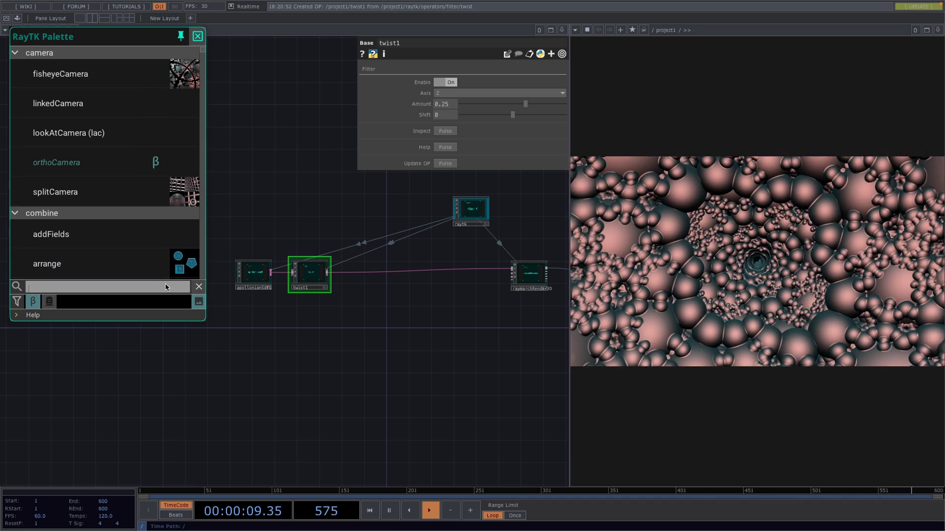
text(basic)
click(150, 73)
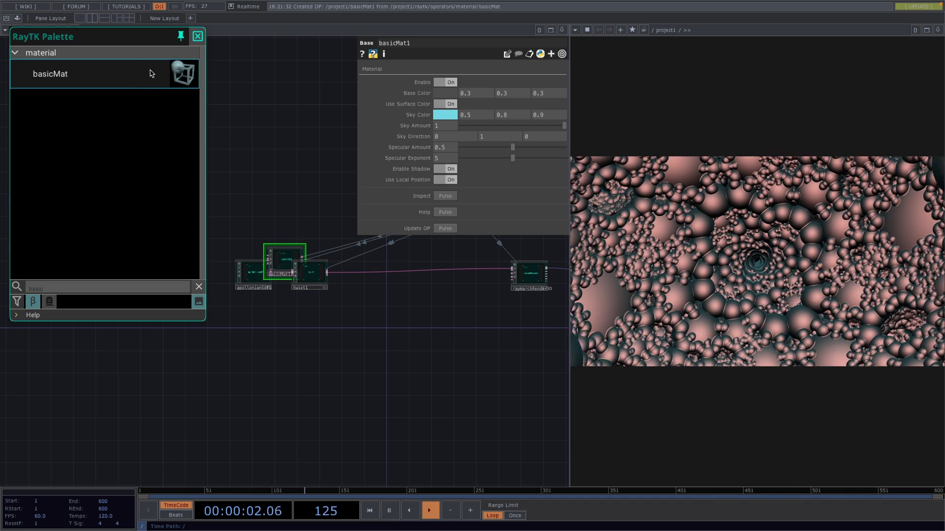
drag(278, 260, 354, 291)
scroll(354, 291, up, 4)
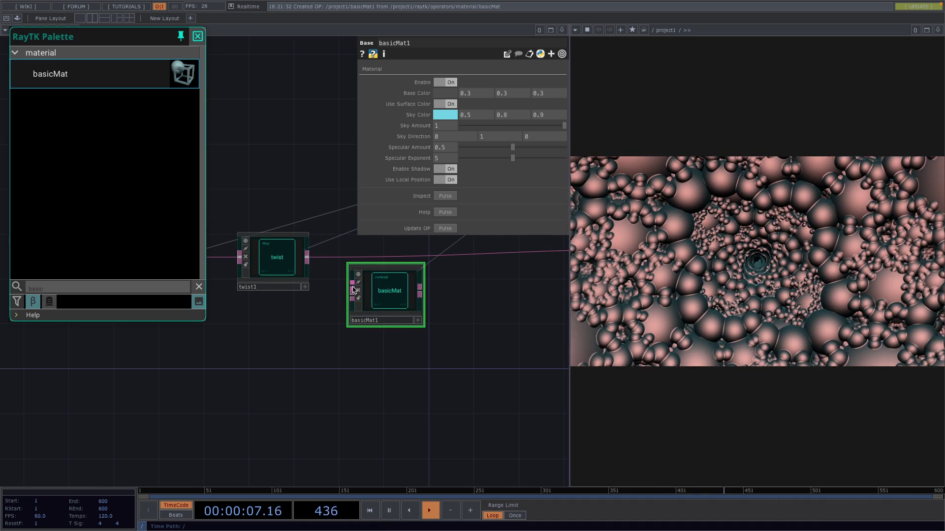
drag(347, 284, 307, 257)
drag(420, 291, 461, 255)
drag(391, 294, 393, 271)
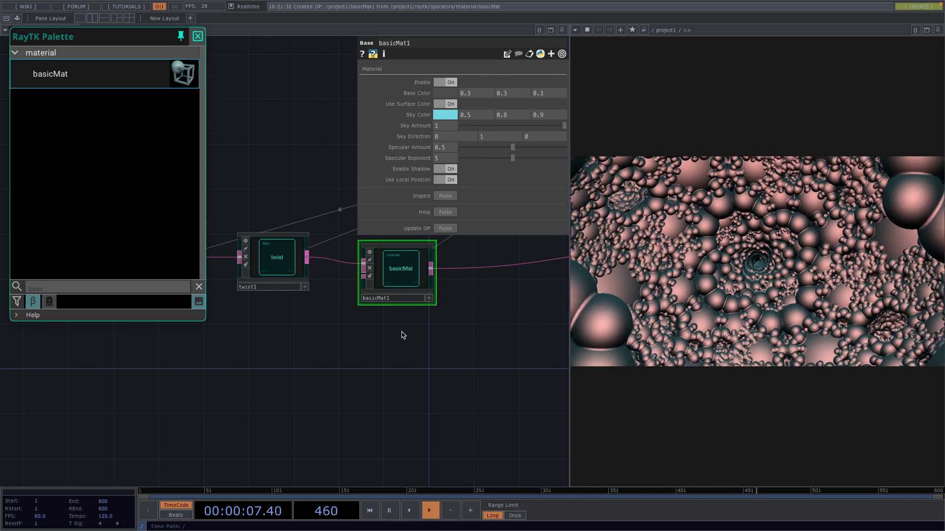
scroll(401, 331, down, 3)
scroll(401, 332, down, 1)
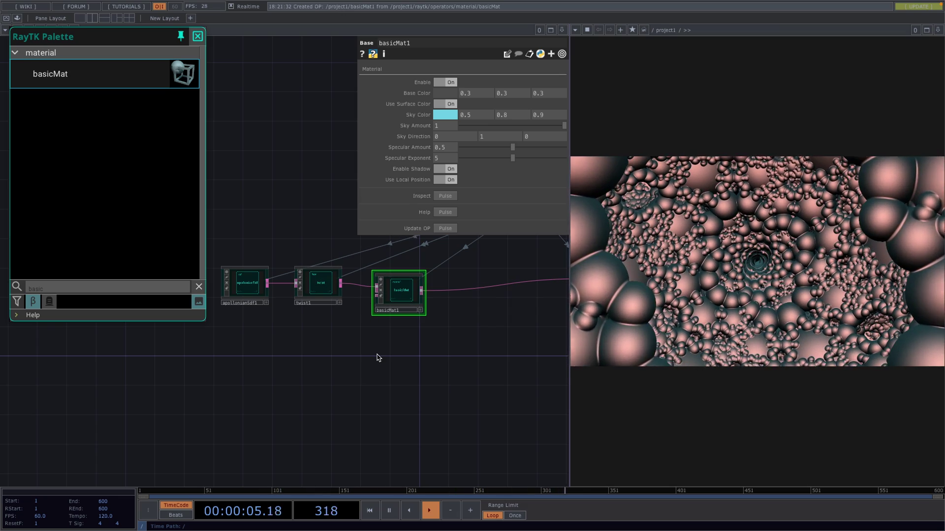
scroll(378, 358, up, 4)
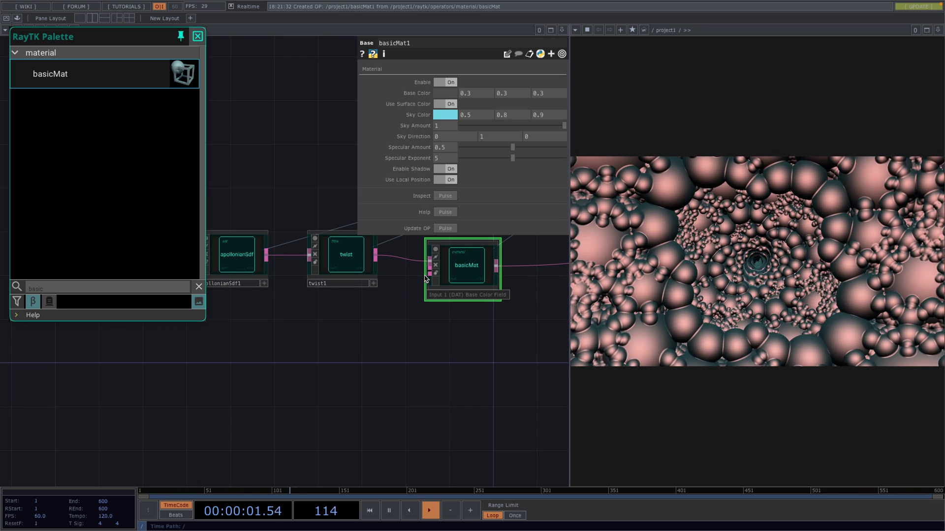
click(198, 286)
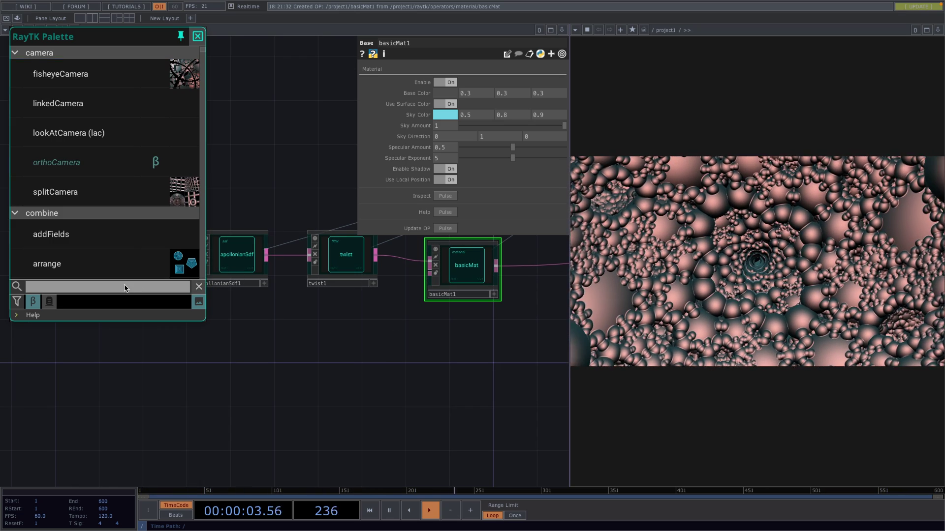
Step: Add a textureField1 from the palette and wire it into basicMat1
text(texture)
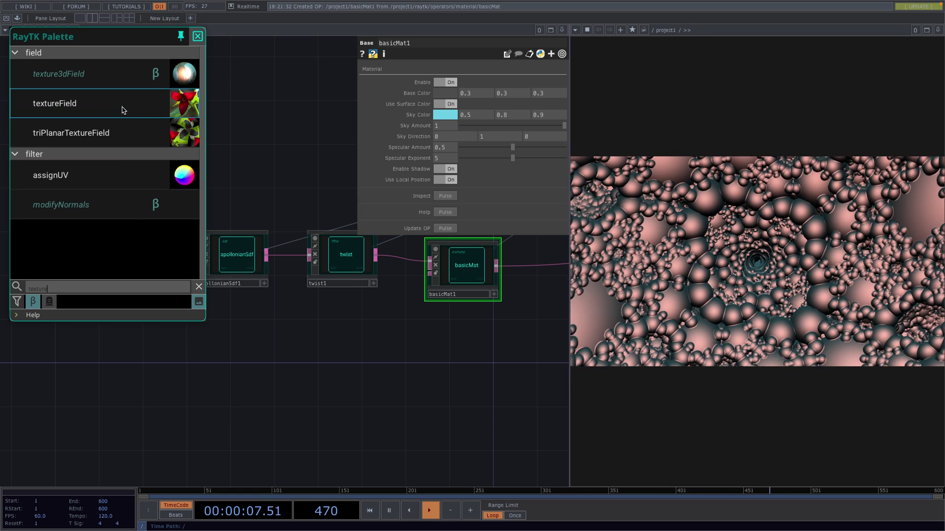
click(127, 104)
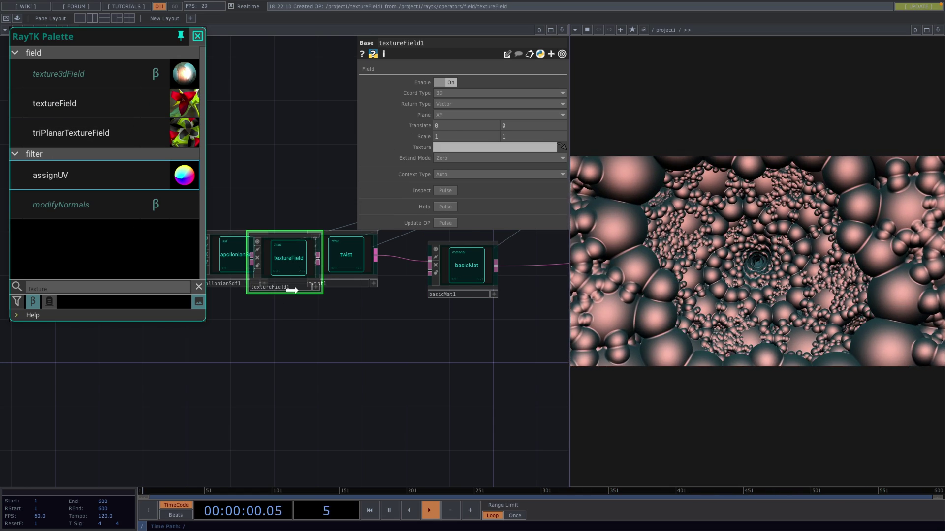
drag(289, 282, 430, 275)
drag(307, 345, 346, 347)
drag(417, 388, 459, 304)
scroll(460, 305, down, 2)
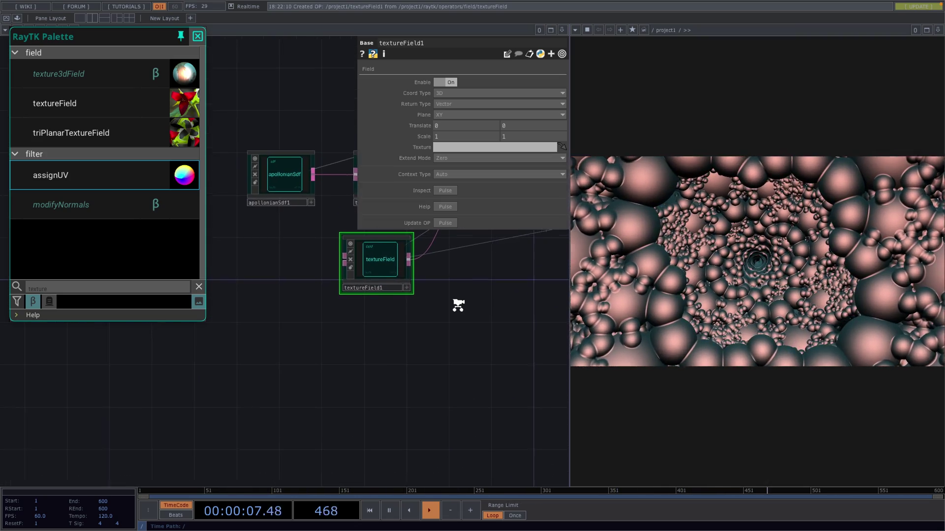
Step: Create a Noise TOP with null2 after it, and use null2 as textureField1's Texture with Extend Mirror
key(Tab)
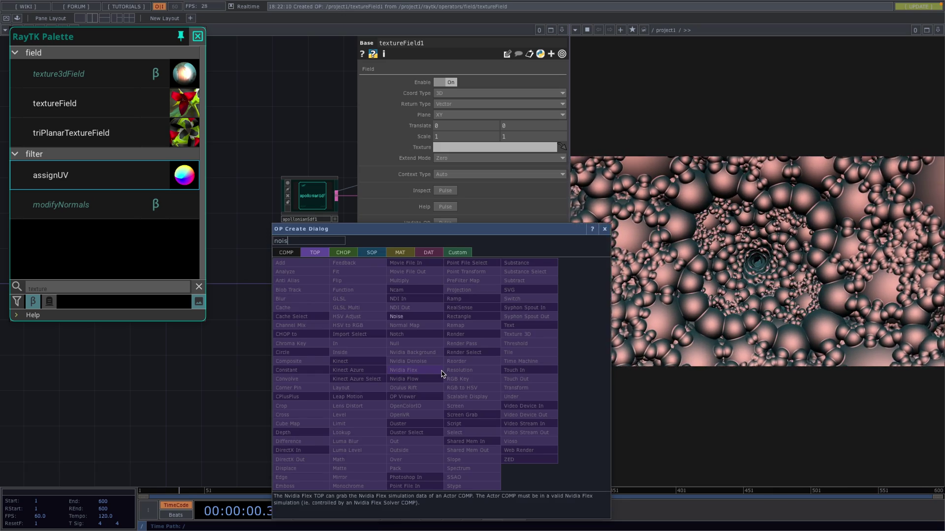
click(411, 321)
click(251, 379)
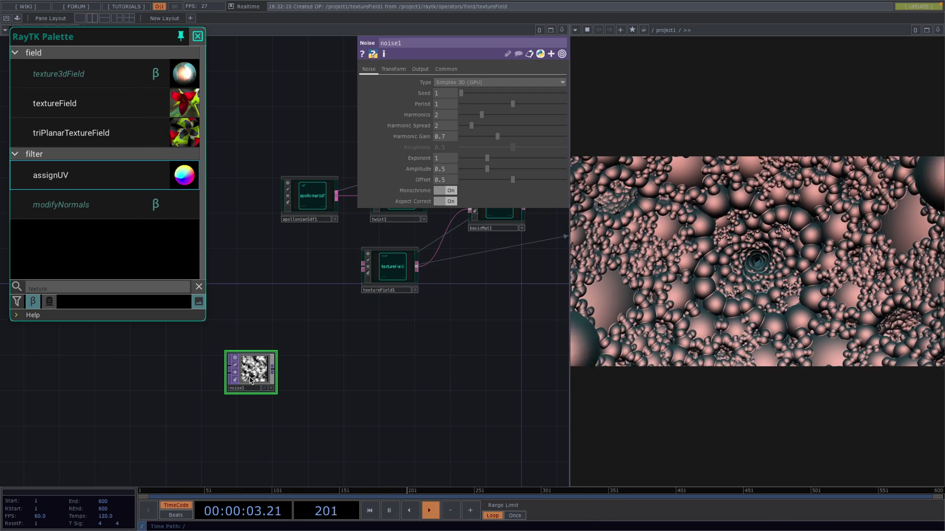
click(273, 370)
click(375, 365)
click(391, 268)
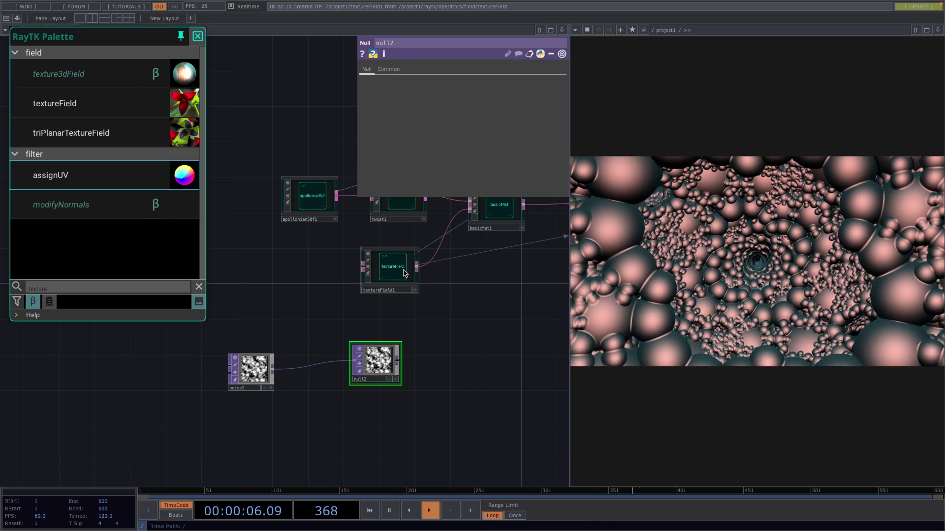
drag(370, 352, 455, 147)
click(454, 158)
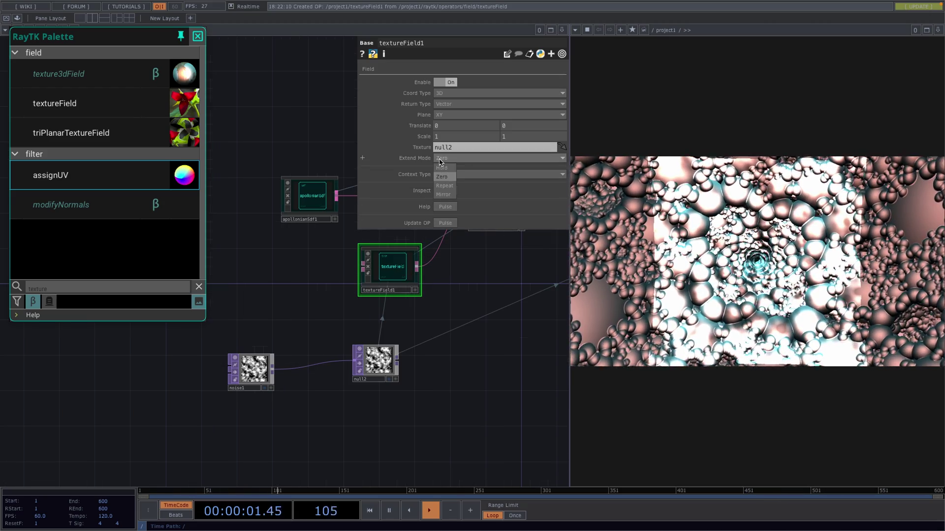
Step: Make noise1 colourful with Monochrome off and Scale 0.01 on all axes
click(251, 374)
click(449, 191)
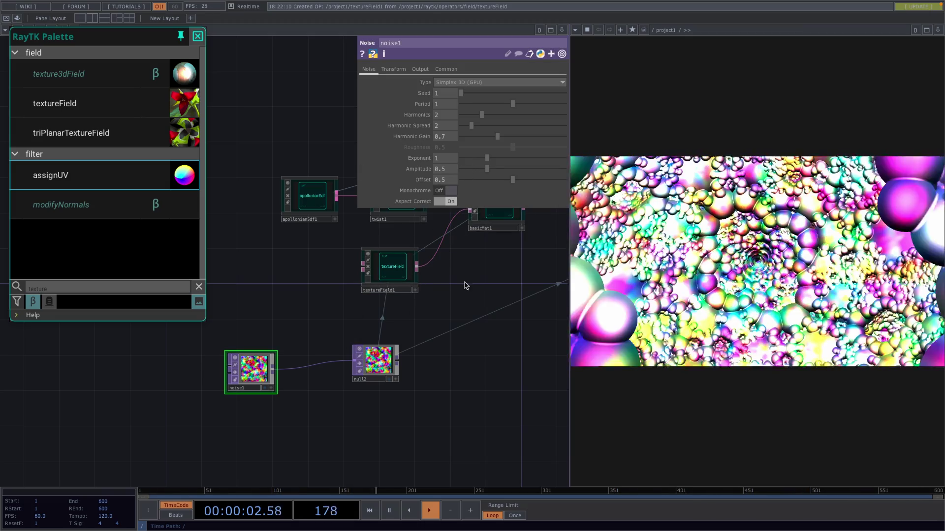
click(400, 71)
drag(424, 129, 422, 112)
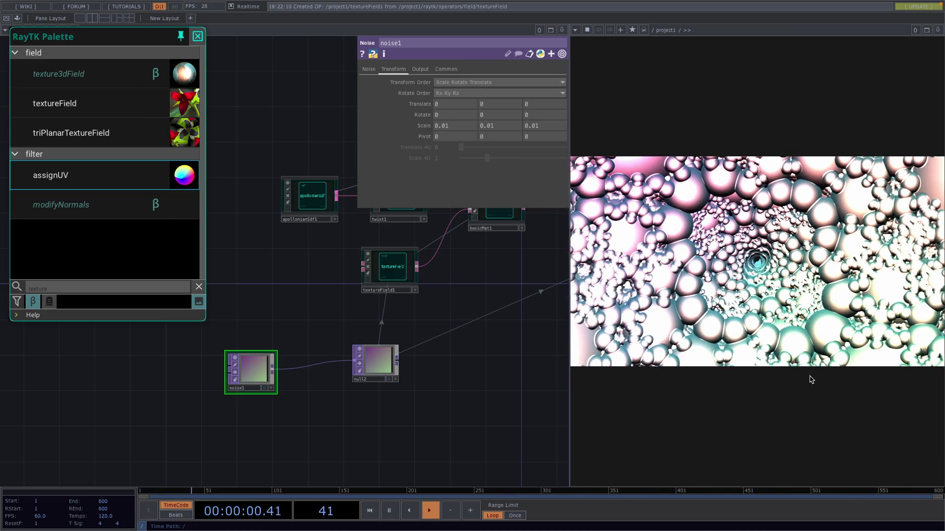
click(399, 268)
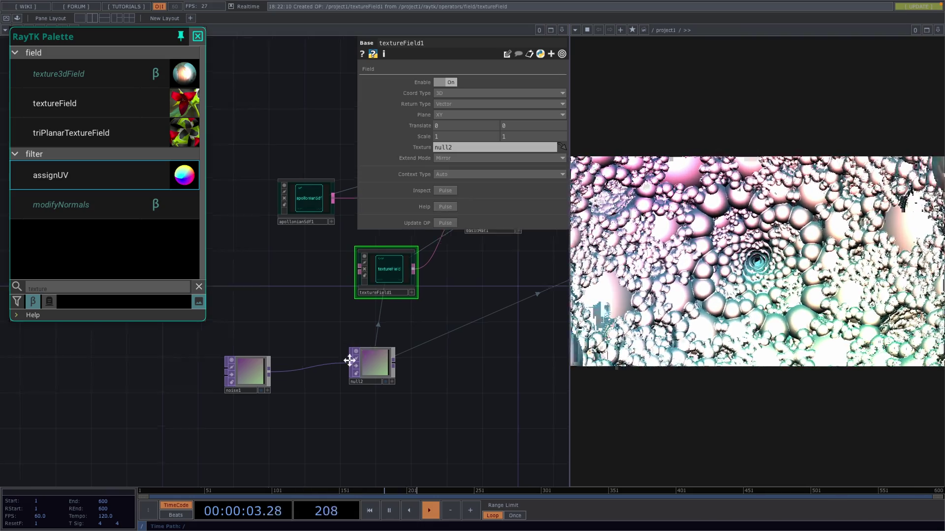
drag(350, 361, 242, 436)
click(391, 280)
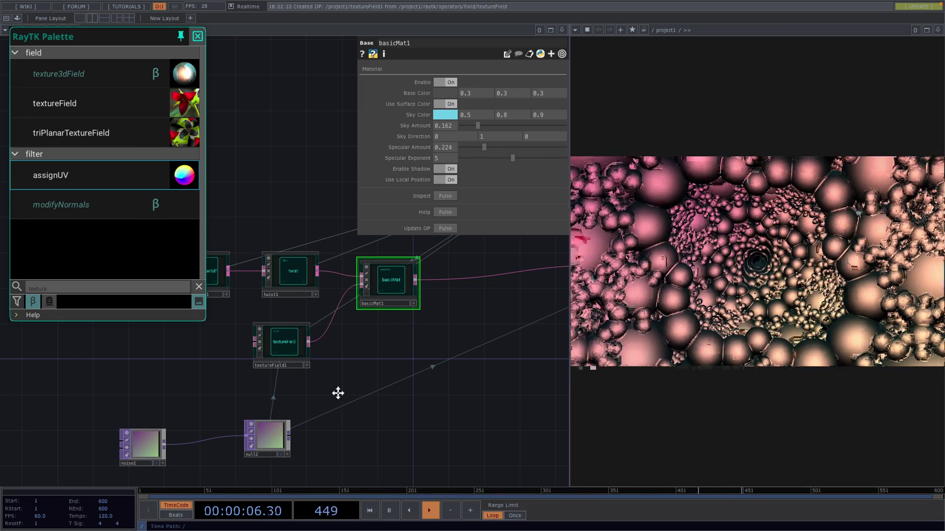
Step: Line noise1 up with null2 and disable basicMat1 to compare the render
drag(338, 393, 367, 376)
scroll(367, 375, down, 2)
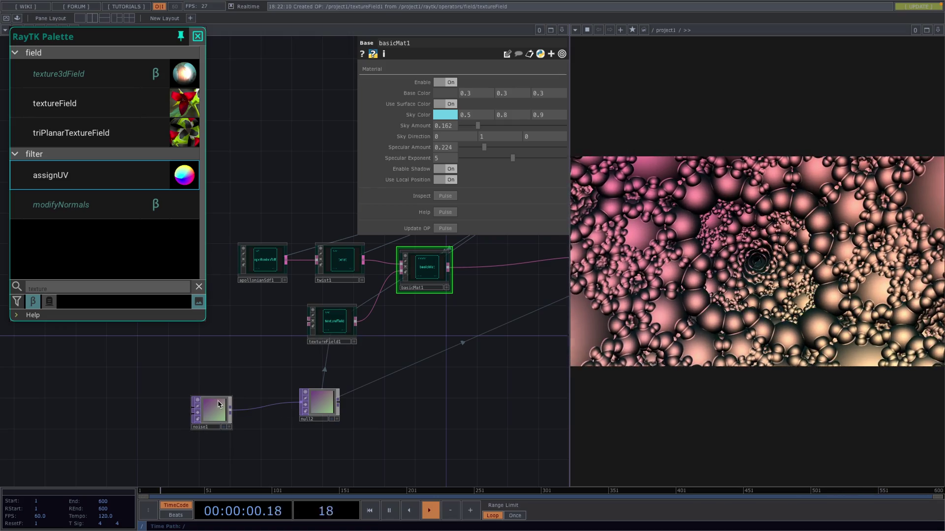
drag(219, 405, 220, 397)
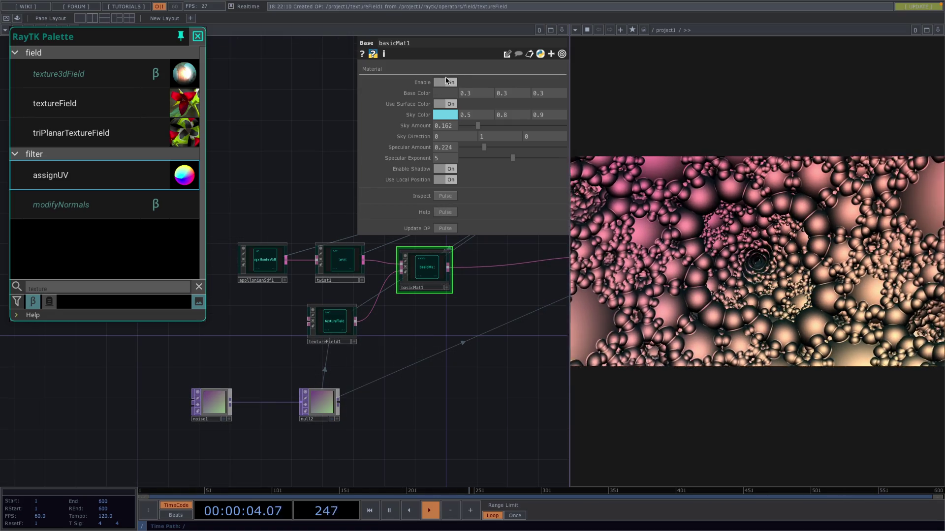
click(447, 83)
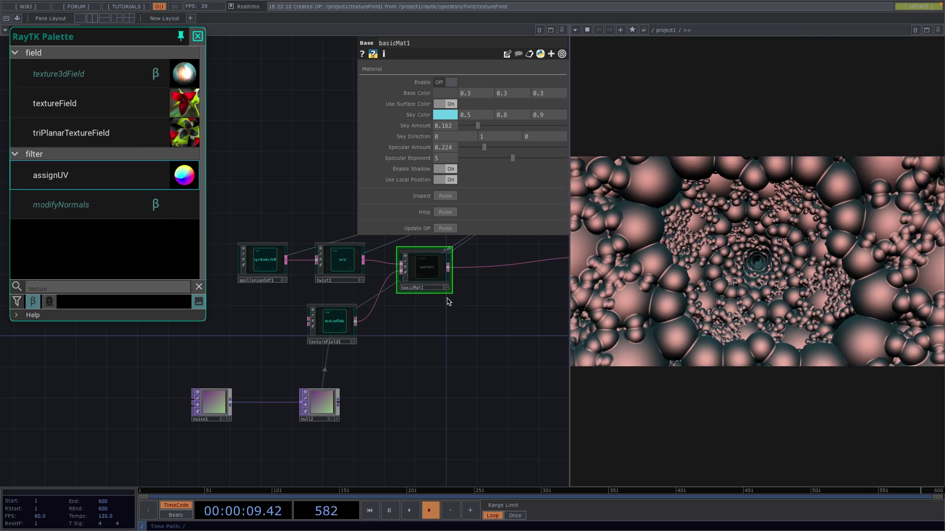
drag(473, 342, 384, 349)
scroll(432, 345, down, 1)
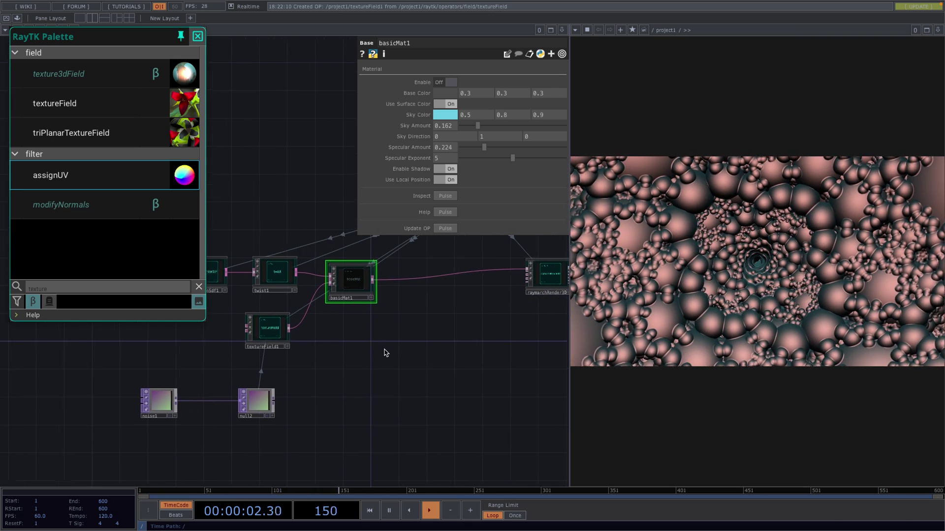
Step: Add a goochMat1 from a 'go' search between basicMat1 and the renderer
click(198, 286)
click(140, 289)
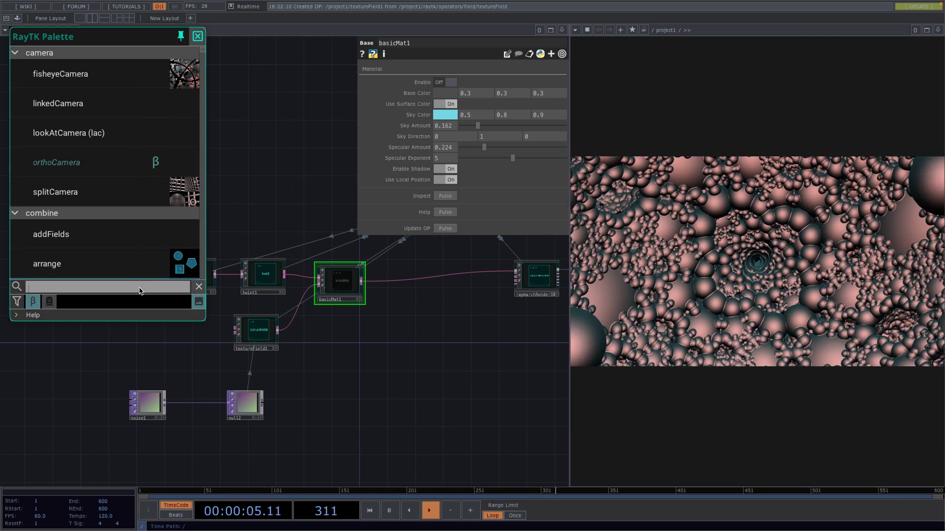
text(go)
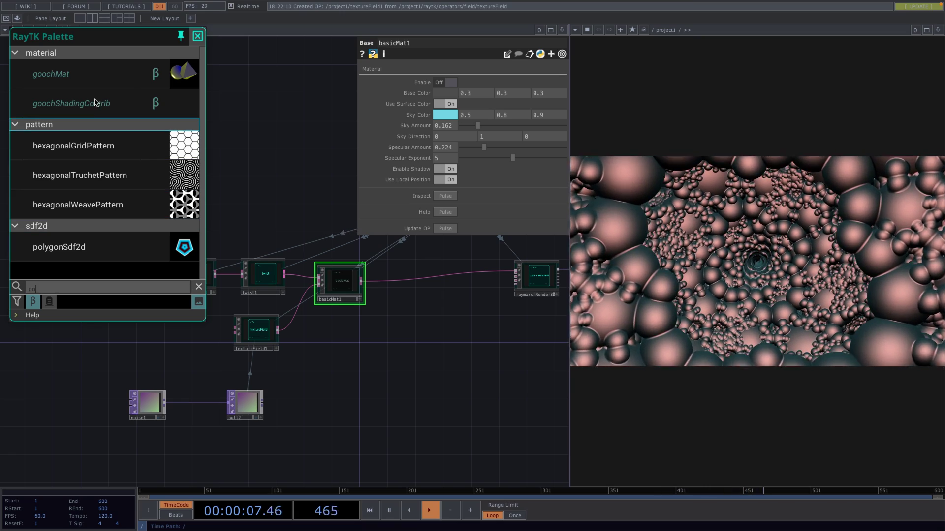
click(51, 74)
click(310, 242)
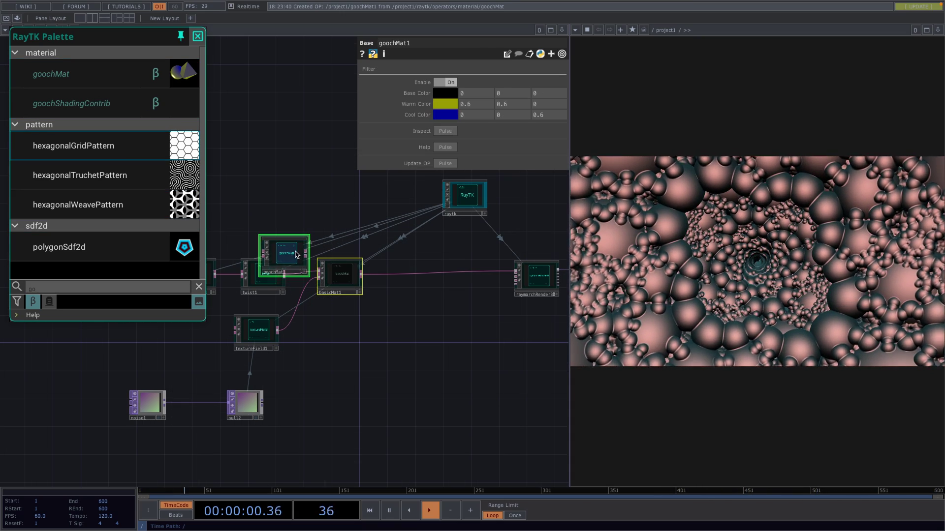
drag(296, 253, 413, 298)
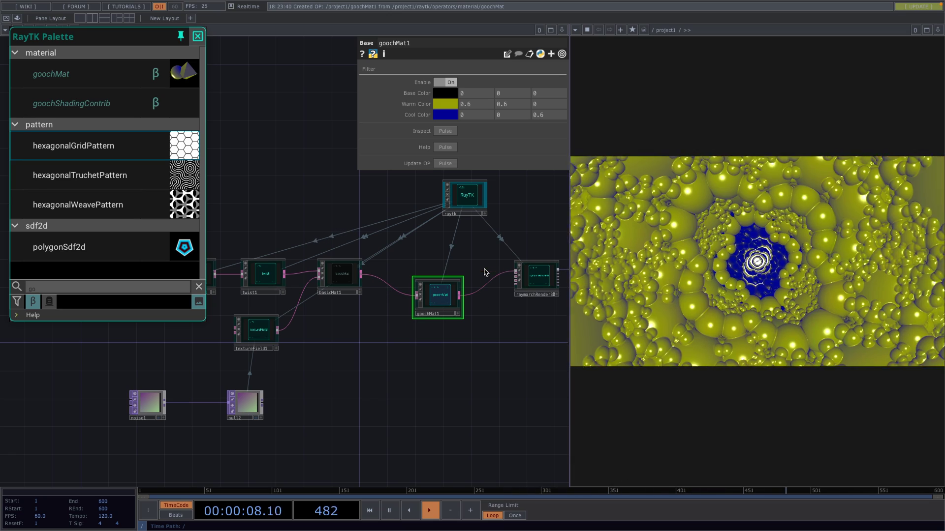
drag(439, 294, 414, 274)
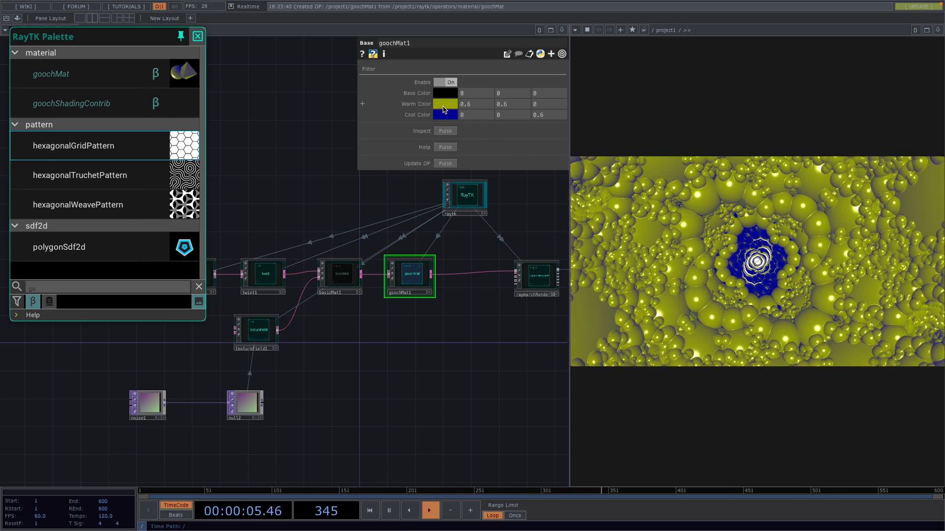
Step: Set goochMat1's Warm Color to olive-yellow (0.638, 0.6, 0.06)
click(444, 110)
mouse_move(464, 108)
mouse_down()
mouse_move(450, 109)
mouse_move(466, 112)
mouse_up()
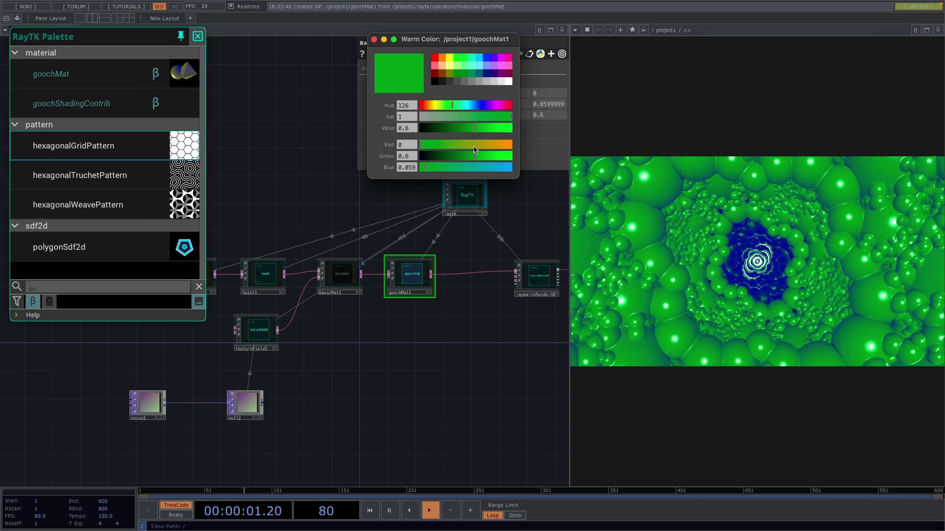
drag(475, 149, 480, 148)
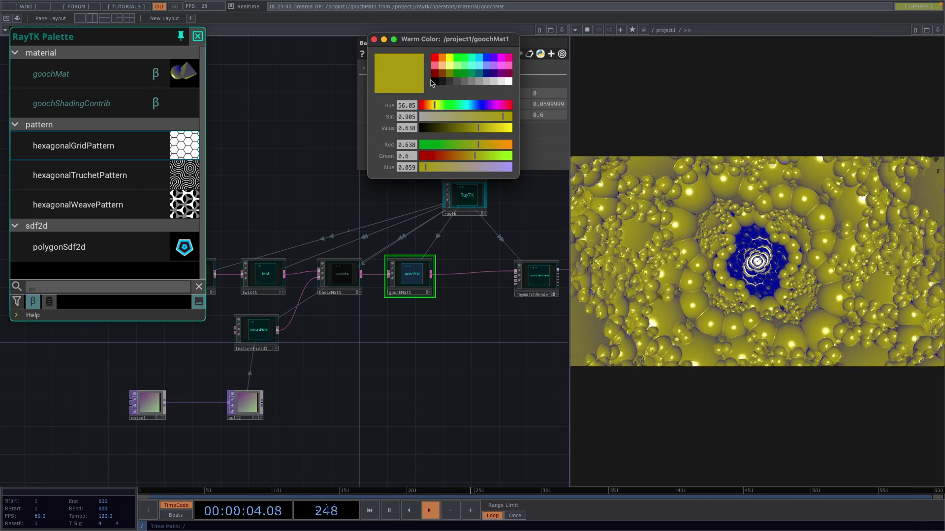
click(374, 39)
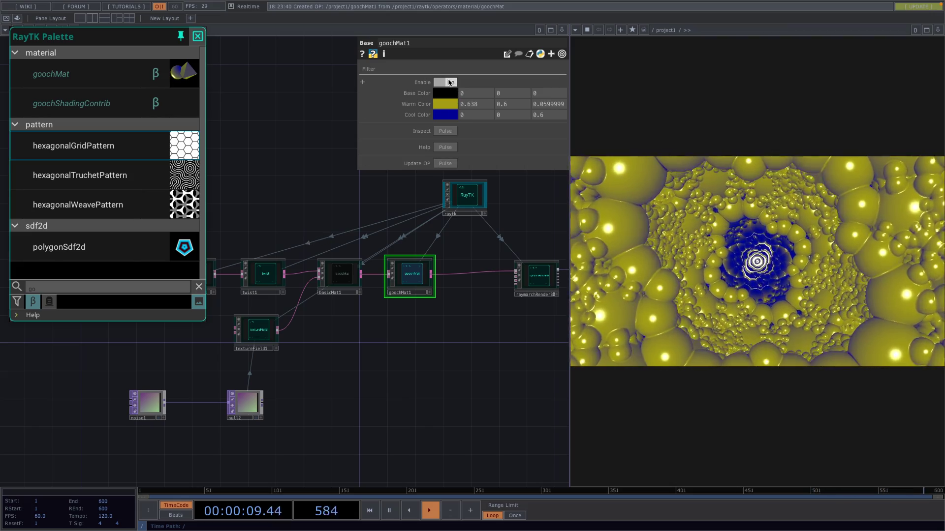
Step: Disable goochMat1 and move the raymarch render node beside null1
click(449, 83)
scroll(423, 329, down, 2)
drag(428, 344, 292, 330)
drag(385, 269, 433, 270)
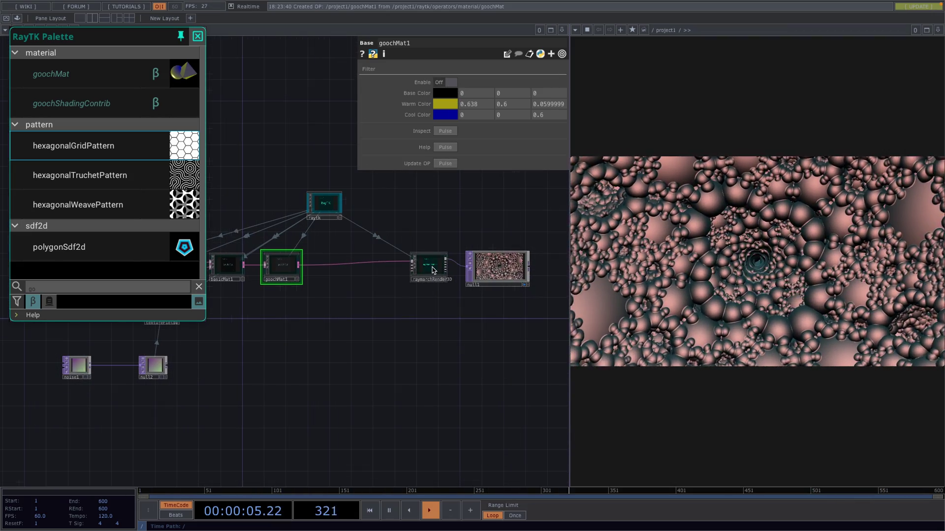
drag(388, 304, 478, 311)
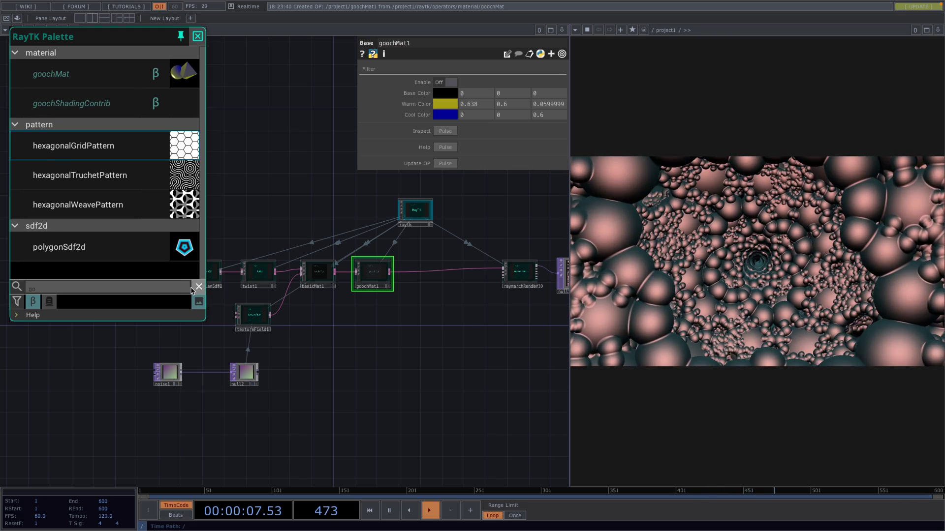
Step: Add a modularMat1 material from the palette and wire goochMat1's output into it
click(198, 286)
text(modular)
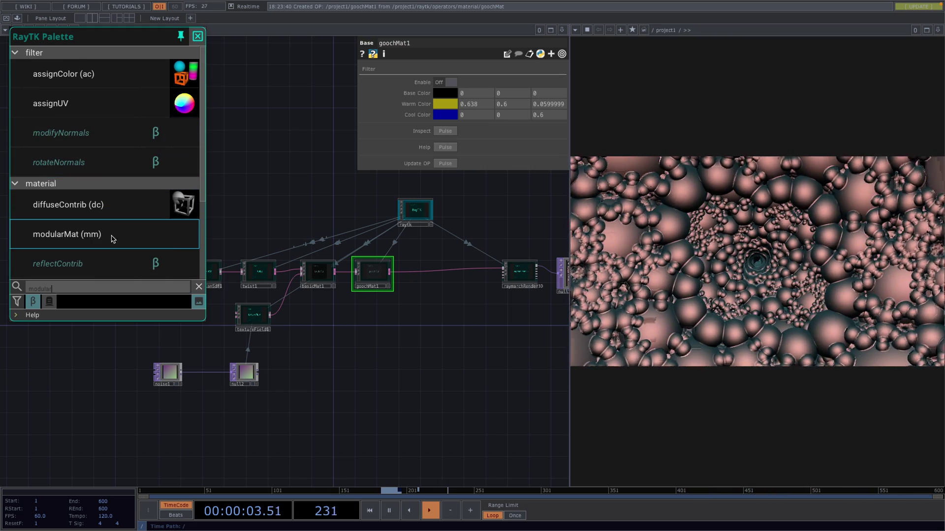
click(114, 239)
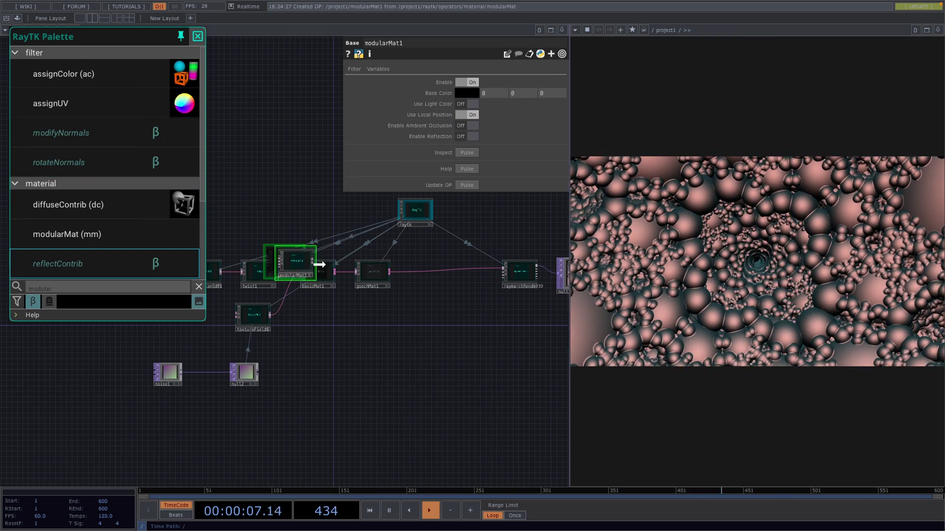
click(438, 305)
scroll(426, 325, up, 5)
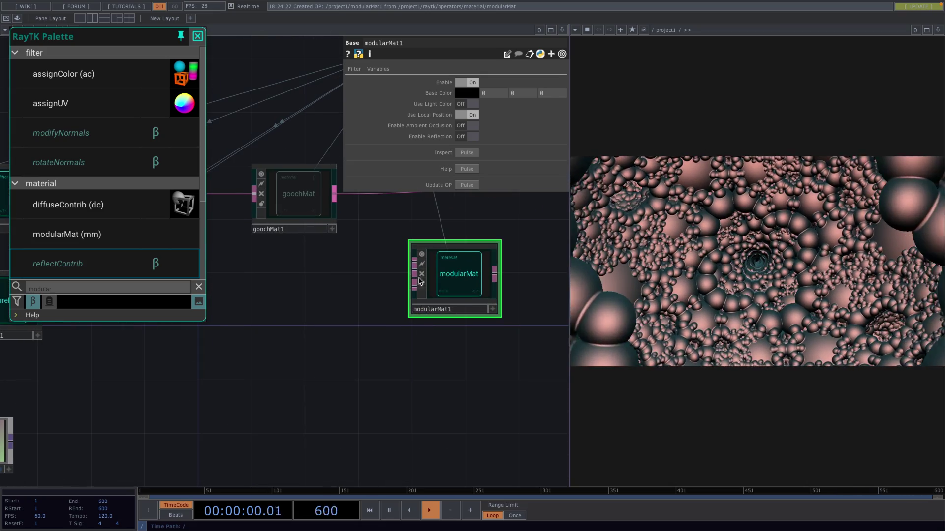
drag(374, 285, 338, 344)
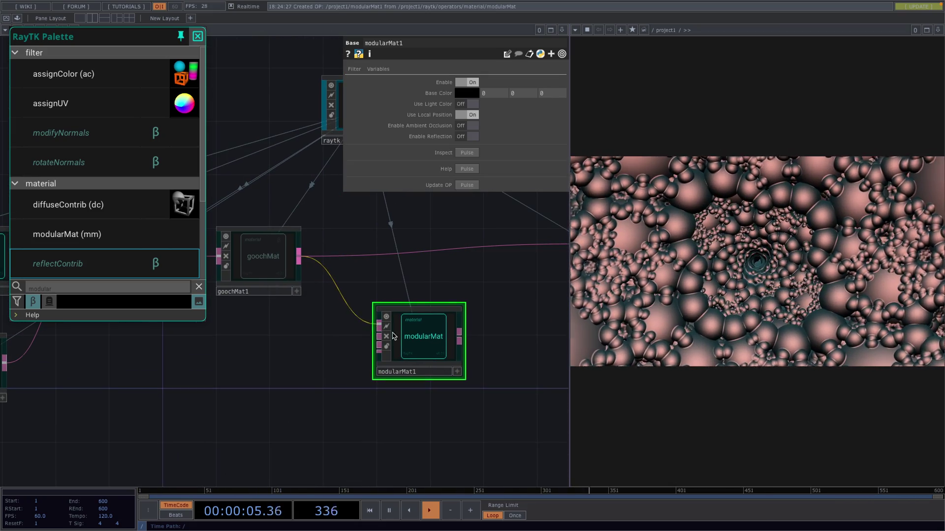
drag(459, 335, 512, 246)
drag(420, 347, 447, 267)
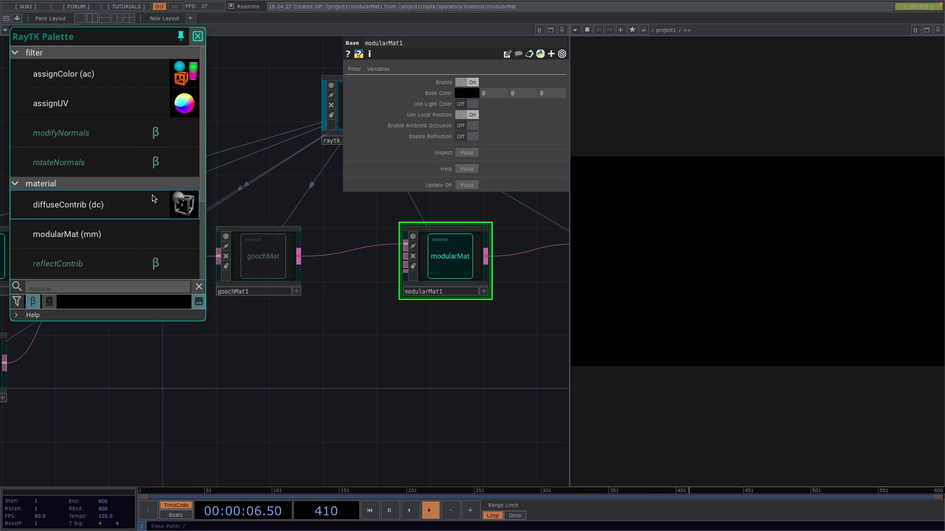
Step: Search the RayTK palette for 'contrib' and browse the contribution elements
scroll(154, 199, down, 1)
click(73, 289)
text(contrib)
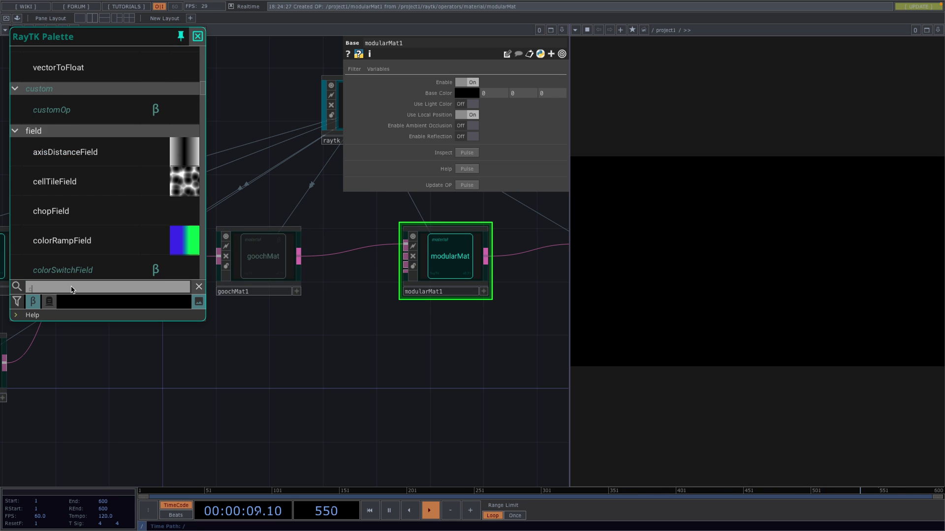
scroll(64, 163, down, 3)
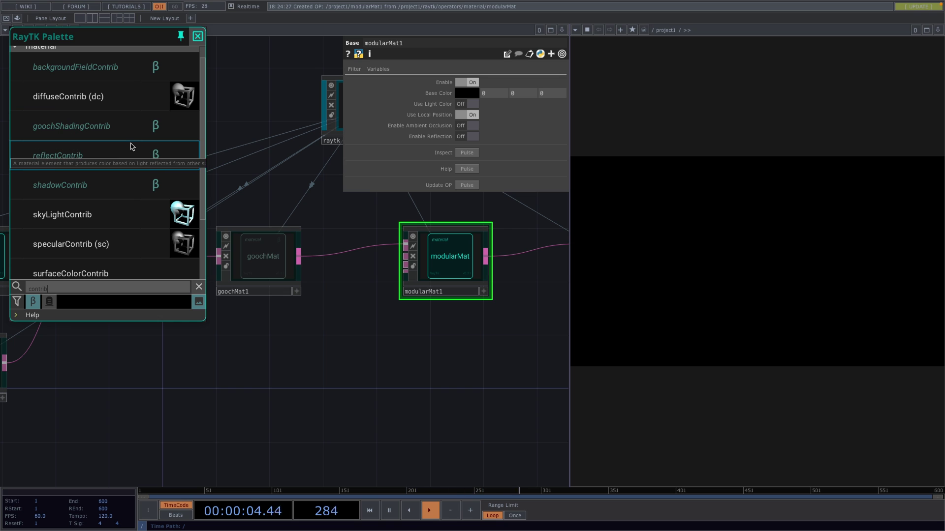
scroll(76, 217, down, 1)
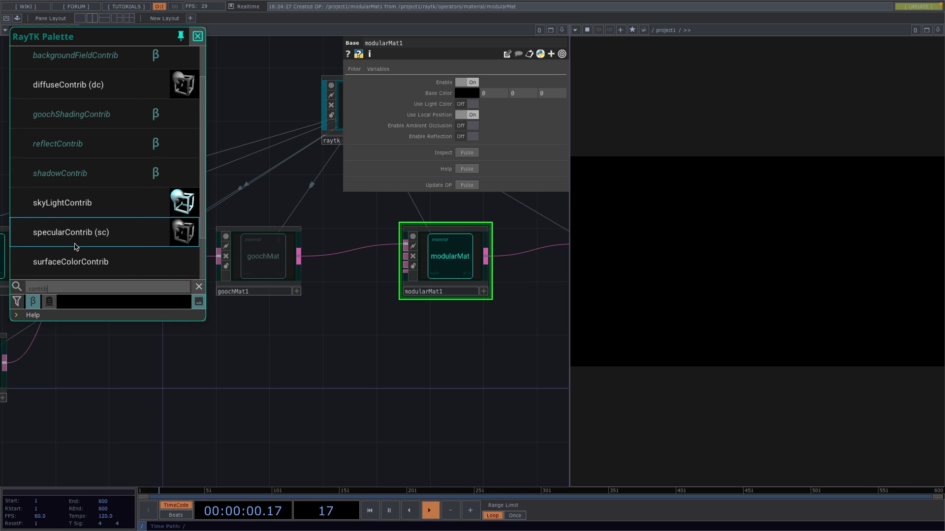
scroll(79, 243, down, 2)
scroll(110, 181, up, 2)
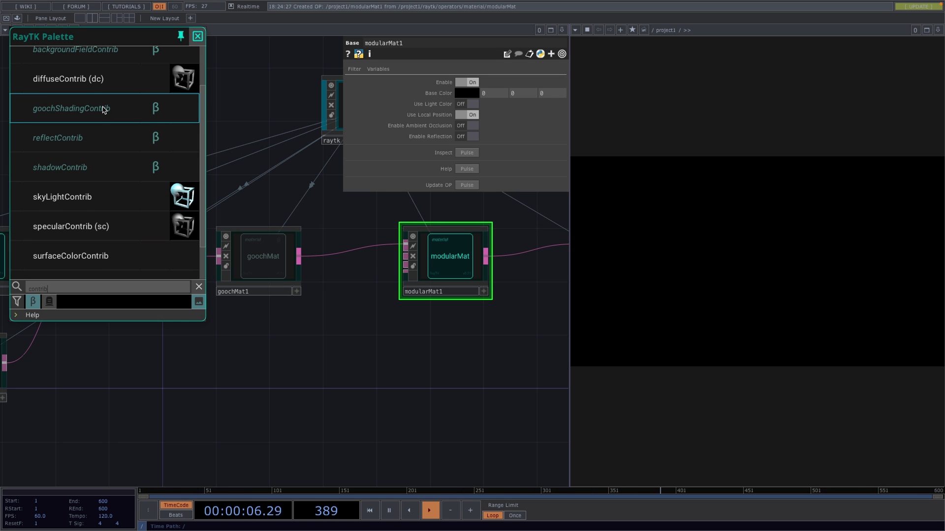
scroll(105, 110, up, 2)
Step: Feed a goochShadingContrib1 into modularMat1 with Level 0.695, Use Light Color and Enable Shadow off
click(99, 137)
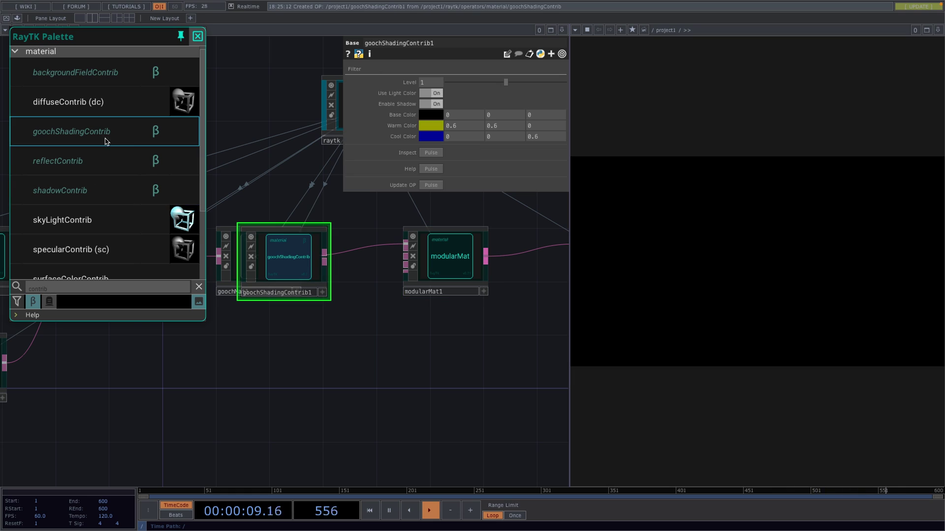
drag(324, 256, 354, 348)
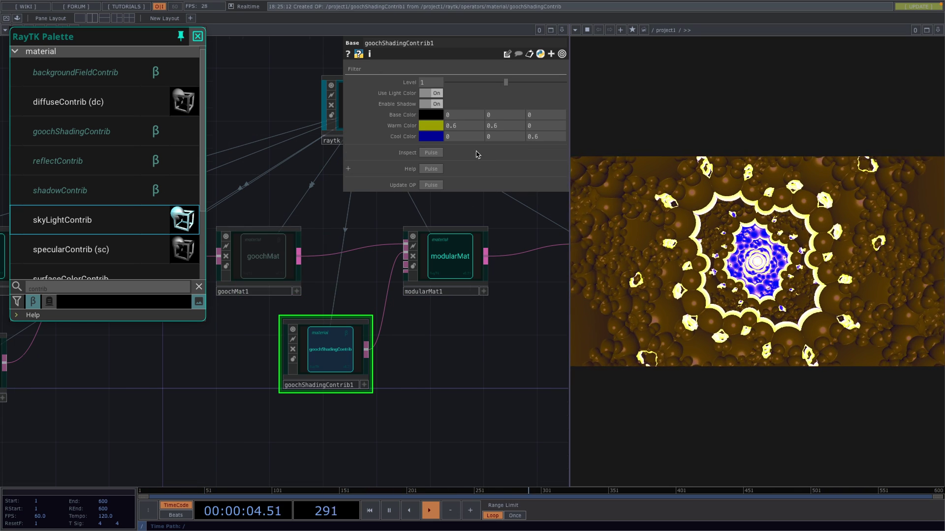
drag(304, 387, 290, 374)
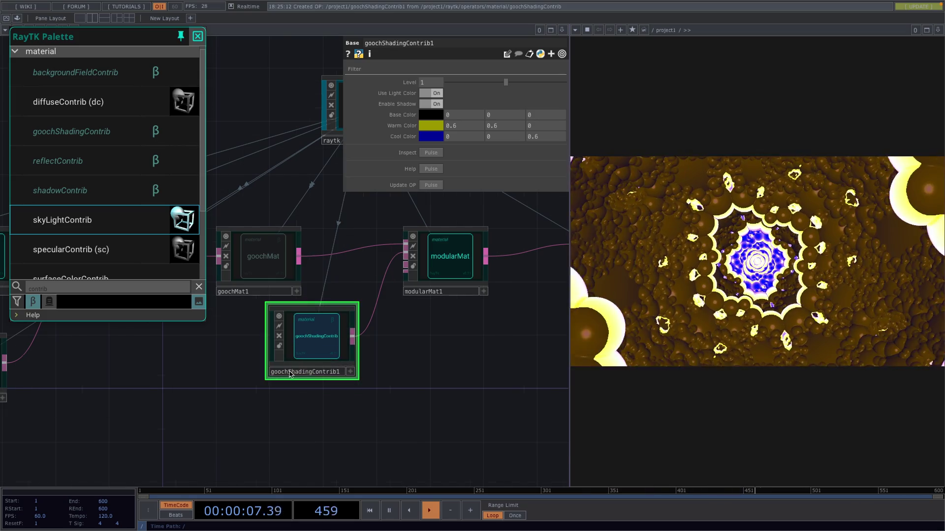
drag(506, 82, 500, 83)
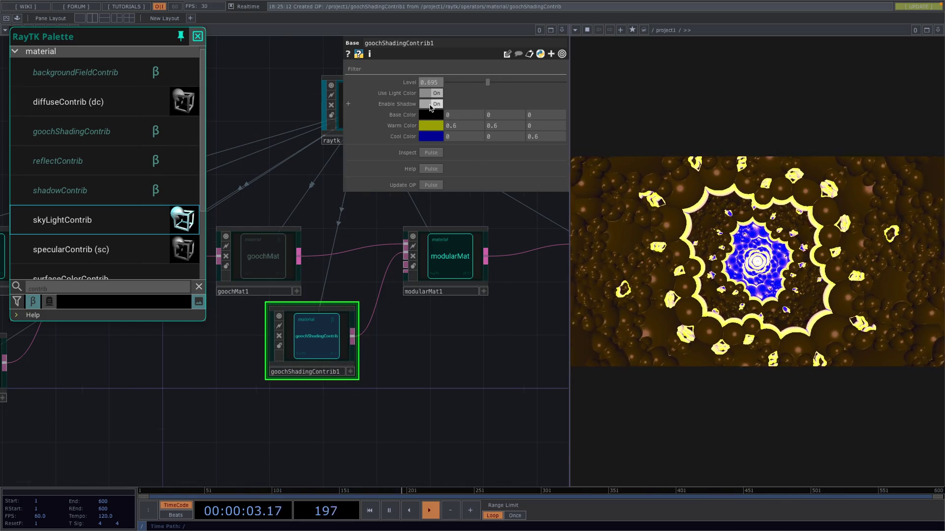
click(432, 93)
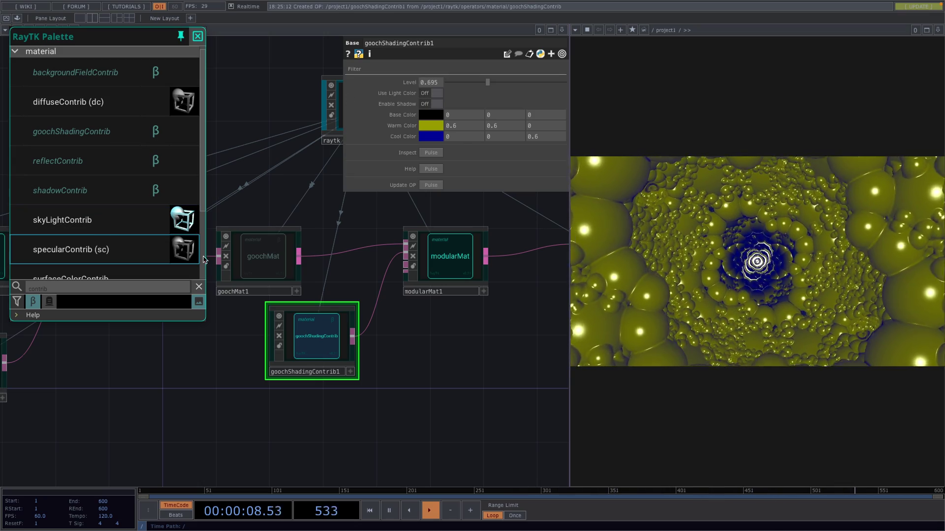
scroll(419, 342, down, 5)
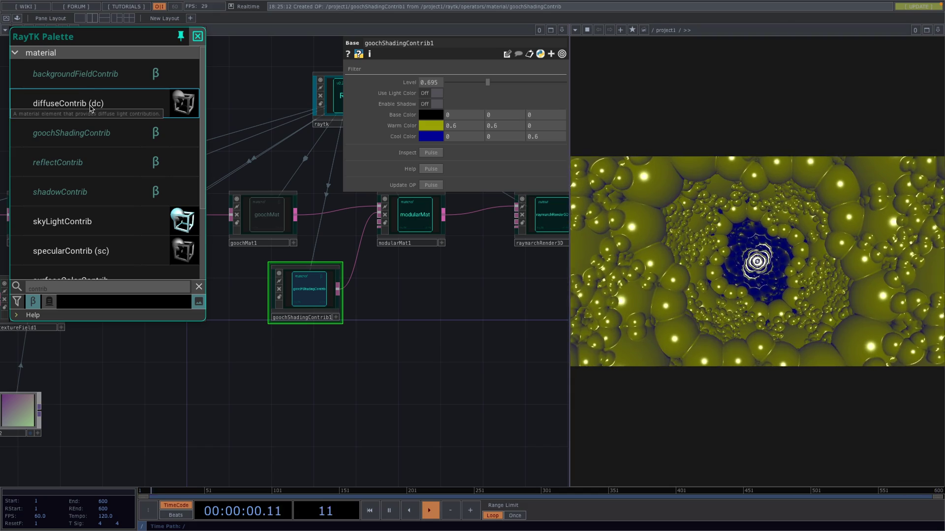
Step: Wire a diffuseContrib1 into modularMat1's second input with Use Light Color off and Level 0.69
click(68, 102)
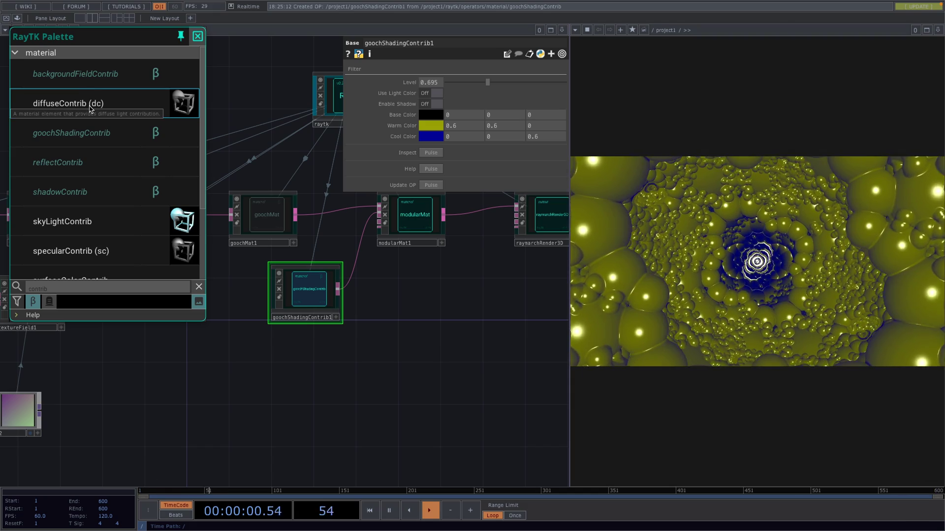
click(303, 291)
click(316, 261)
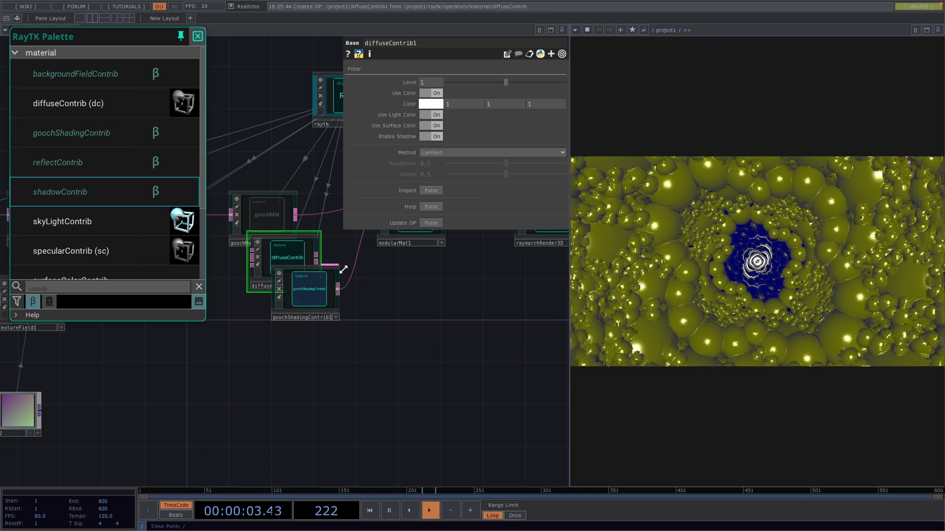
drag(372, 291, 344, 315)
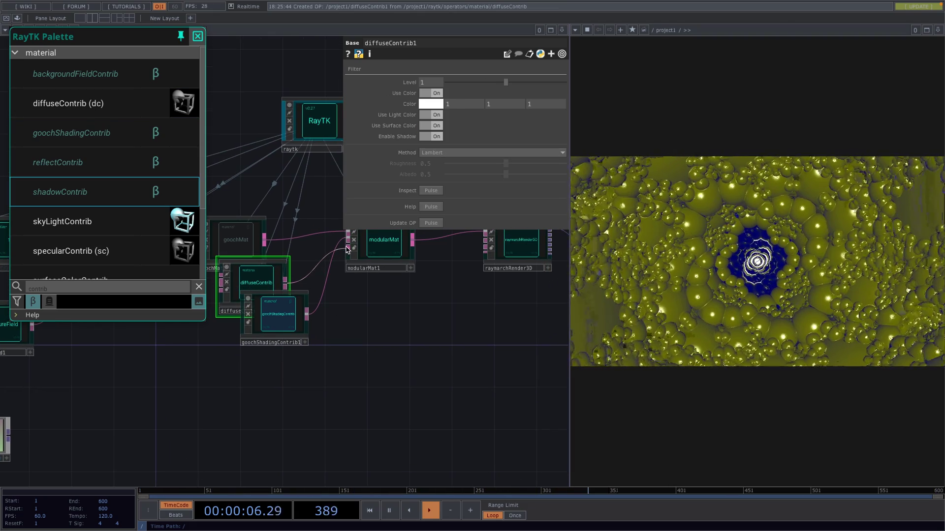
drag(285, 283, 346, 250)
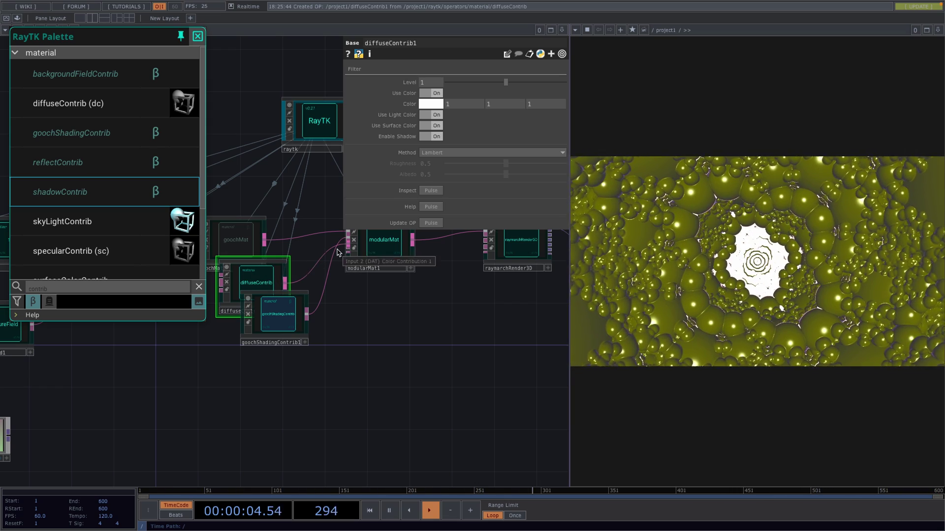
drag(247, 282, 268, 397)
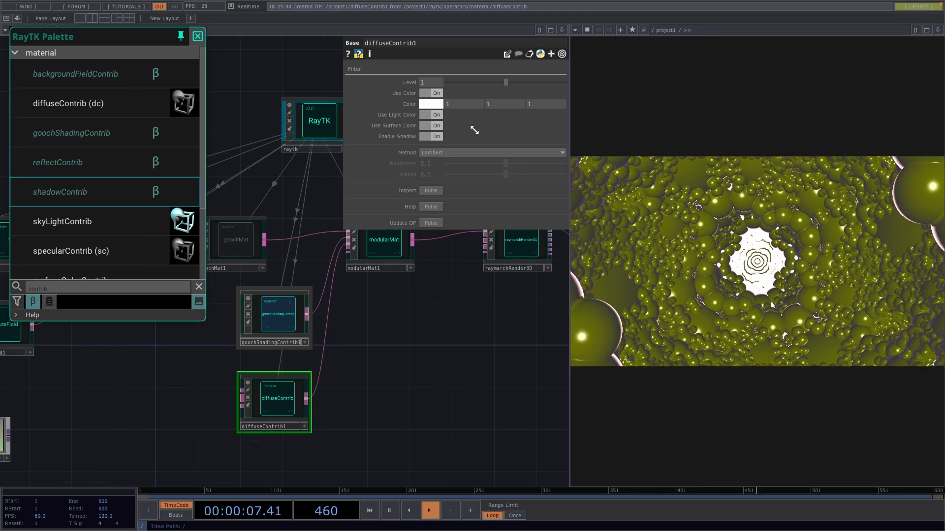
click(431, 115)
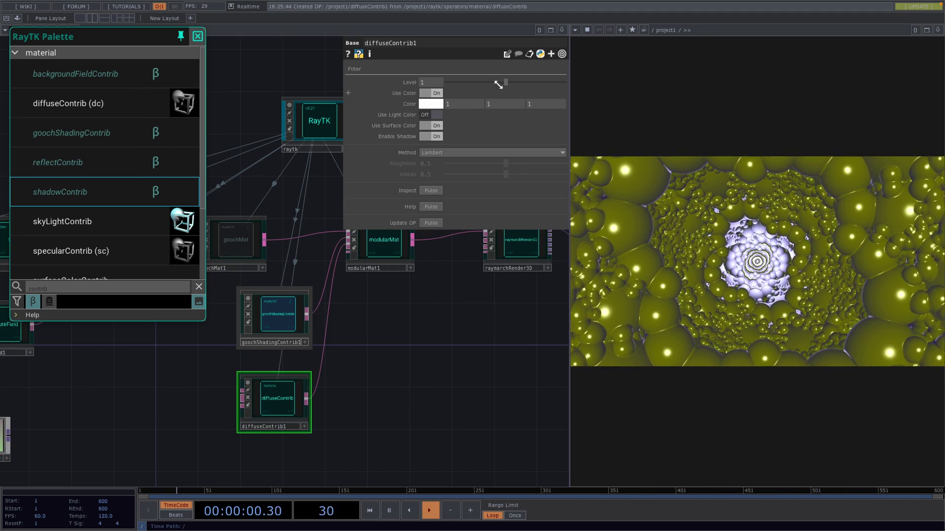
mouse_move(501, 83)
mouse_down()
mouse_move(483, 84)
mouse_move(526, 85)
mouse_move(486, 85)
mouse_up()
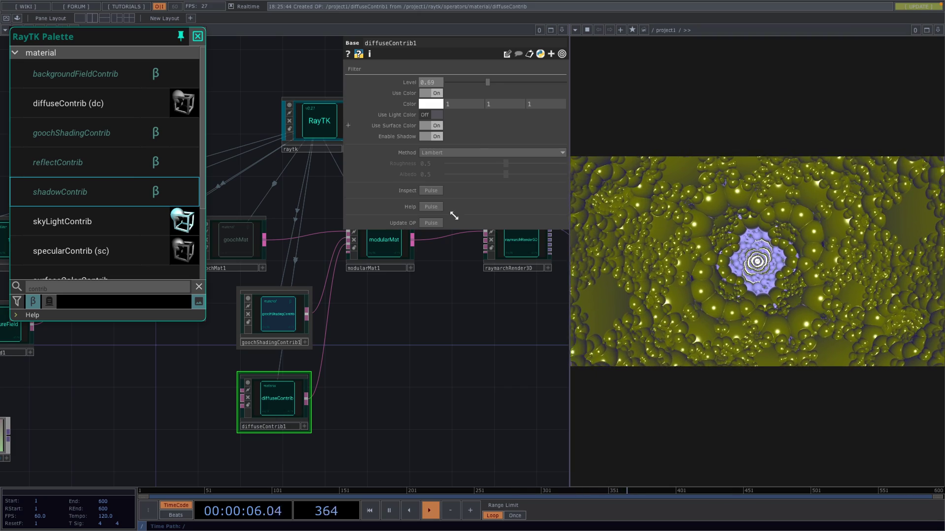
Step: Turn on Enable for the basicMat1 material
click(384, 246)
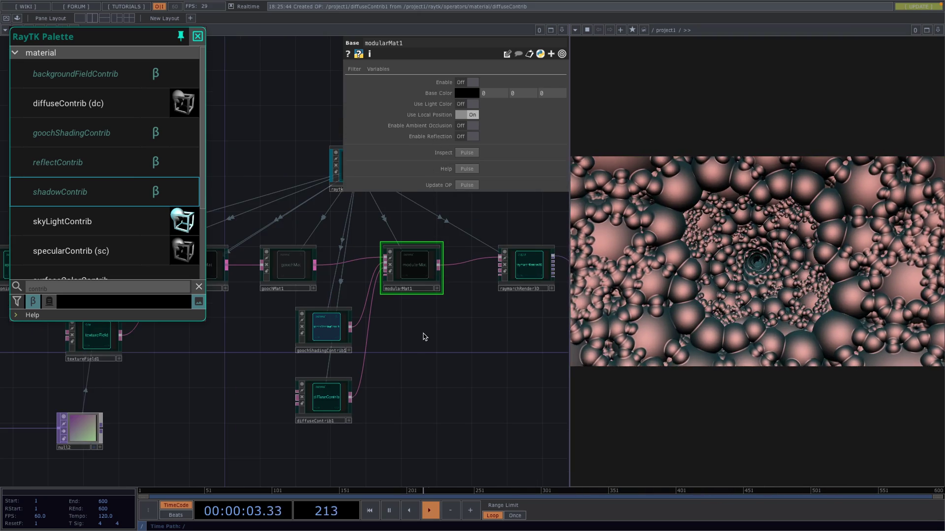
scroll(423, 333, down, 5)
click(299, 294)
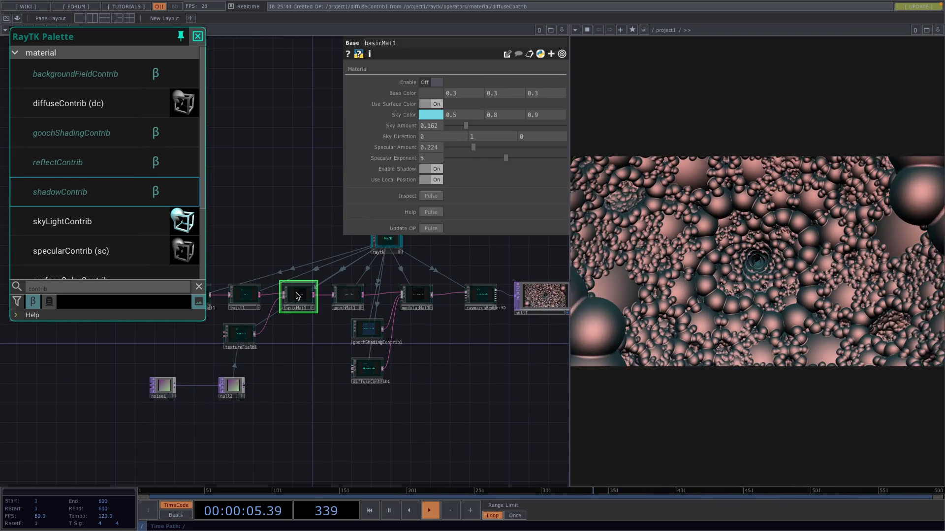
click(432, 82)
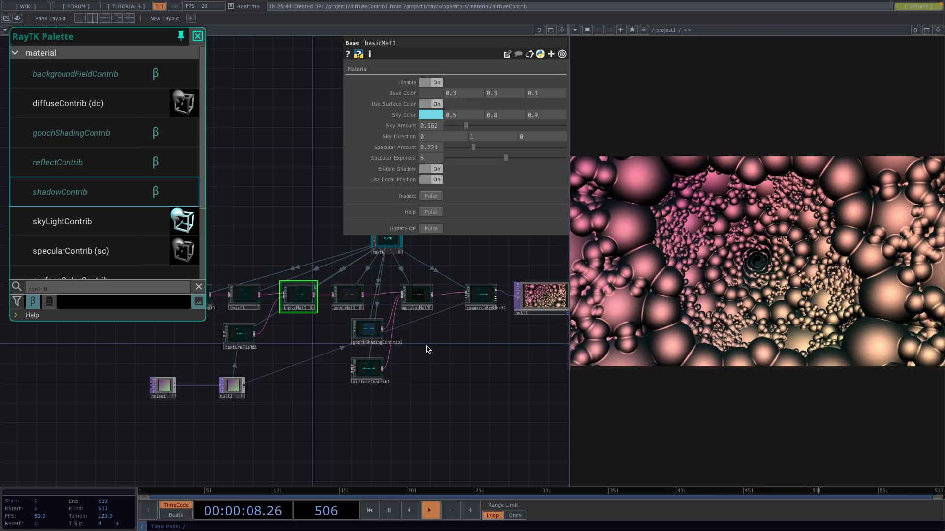
drag(423, 383, 257, 392)
scroll(257, 391, down, 1)
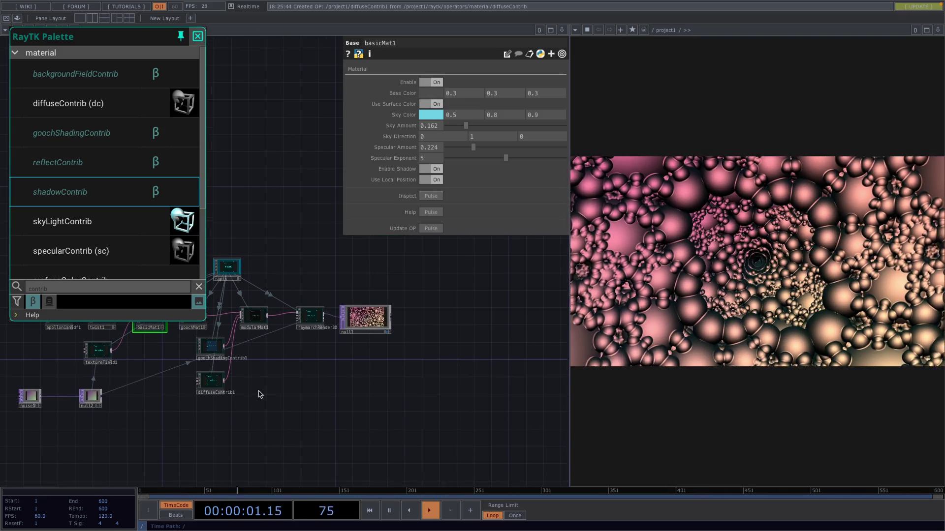
drag(390, 336, 451, 309)
scroll(404, 336, down, 1)
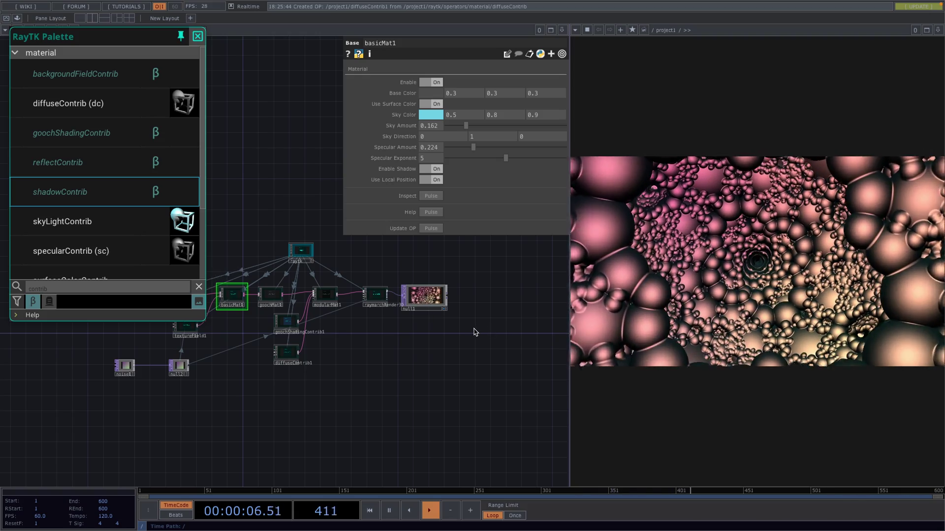
drag(474, 333, 329, 339)
scroll(330, 344, up, 1)
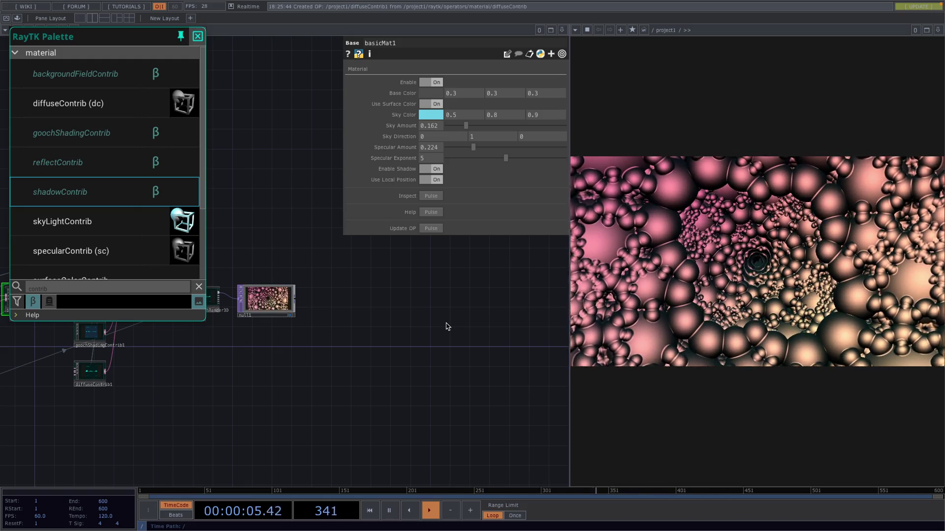
Step: Create an out1 Out TOP wired from null1 and move it to the right
right_click(296, 302)
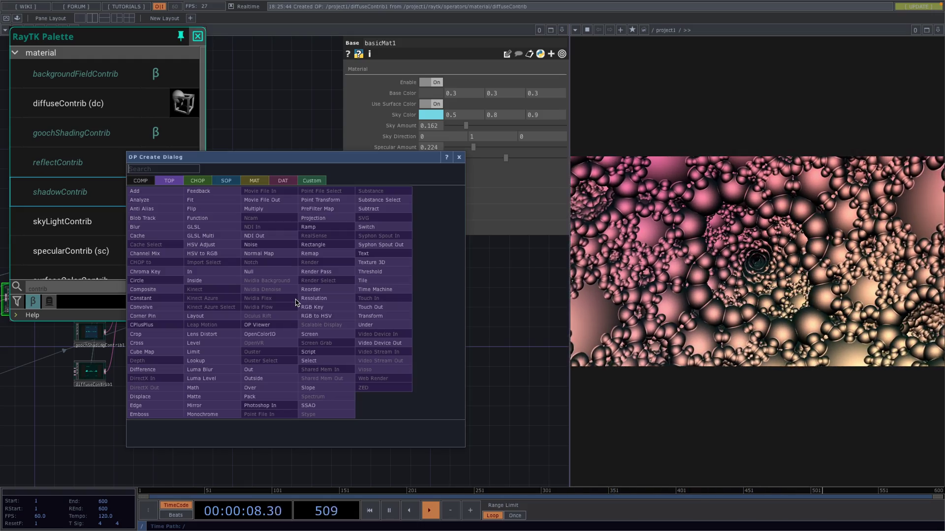
text(out)
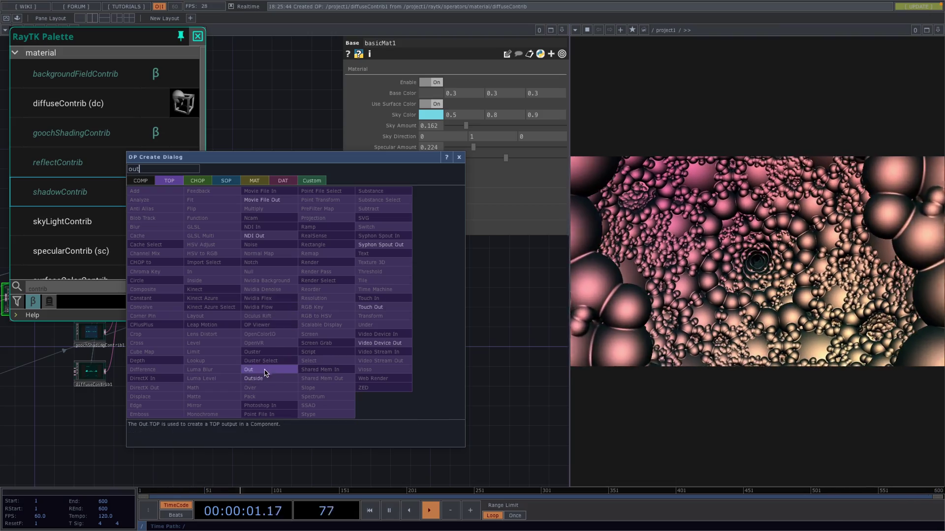
click(268, 369)
click(542, 300)
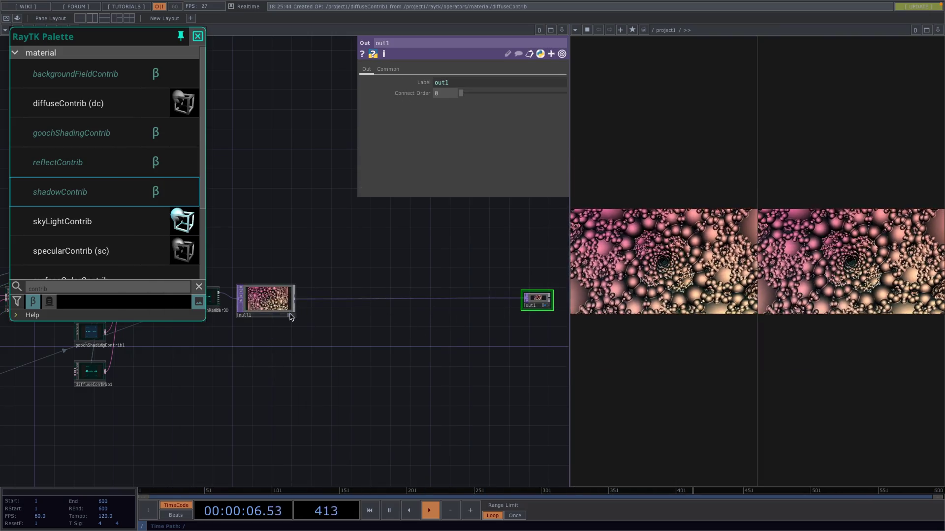
scroll(454, 313, up, 2)
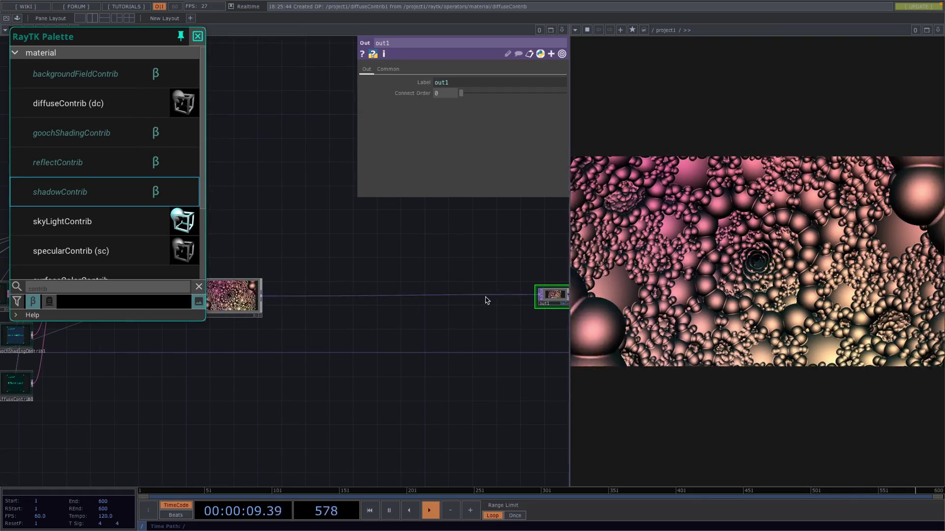
drag(475, 319, 382, 306)
scroll(393, 304, down, 2)
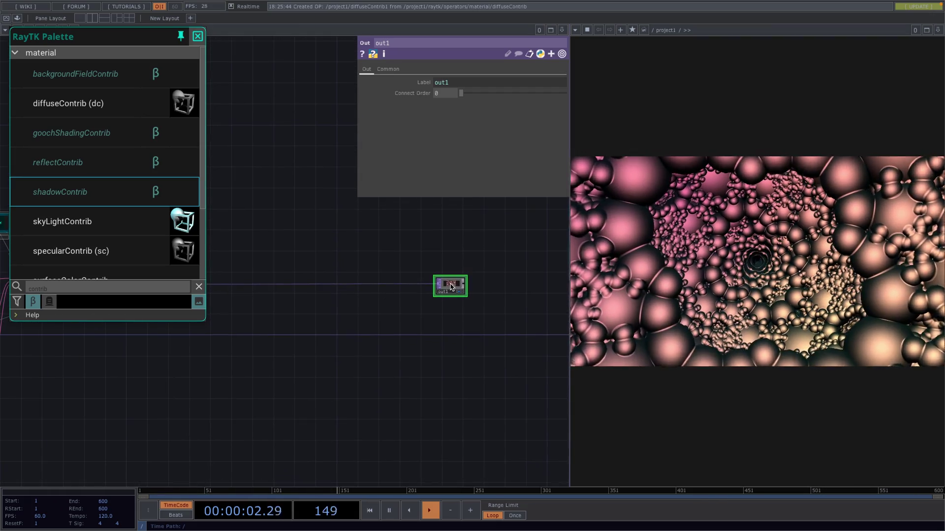
drag(450, 283, 486, 283)
right_click(394, 288)
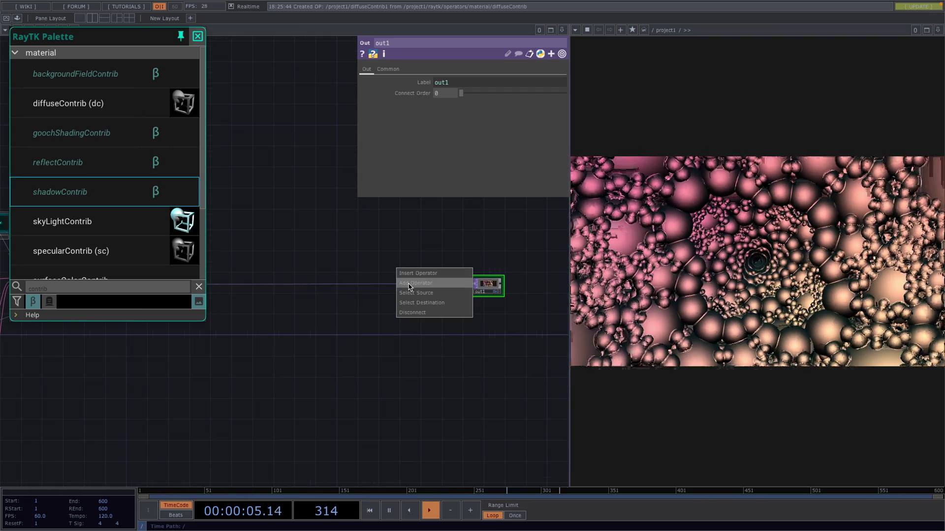
click(407, 287)
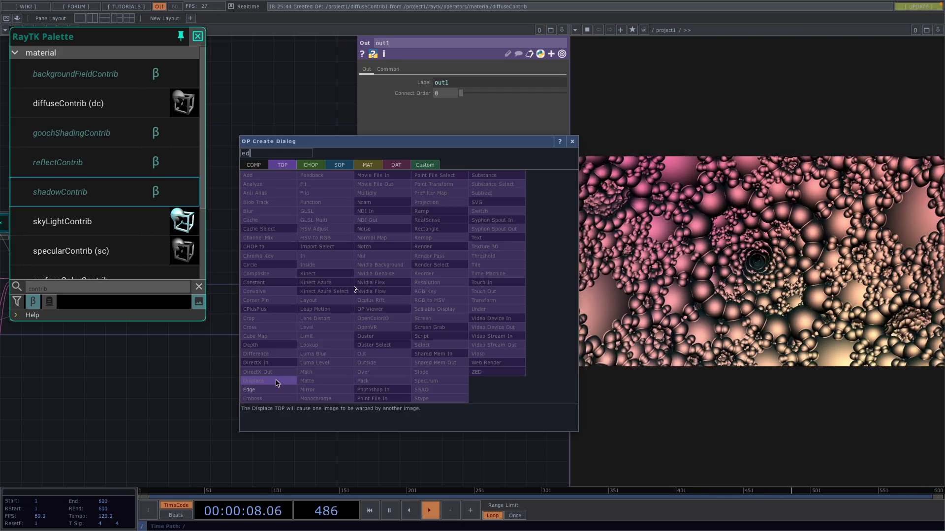
Step: Insert an edge1 Edge TOP on the wire before out1
click(269, 389)
click(435, 253)
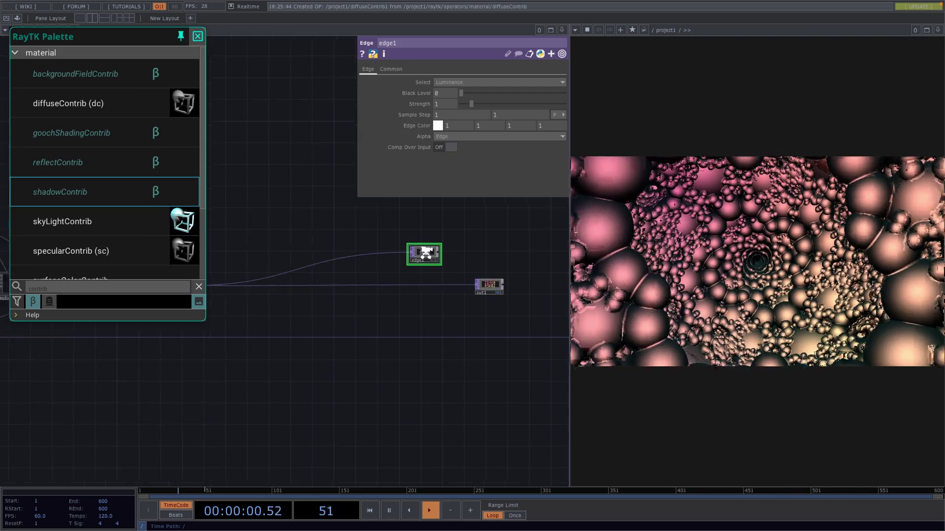
scroll(426, 253, up, 2)
scroll(428, 256, up, 5)
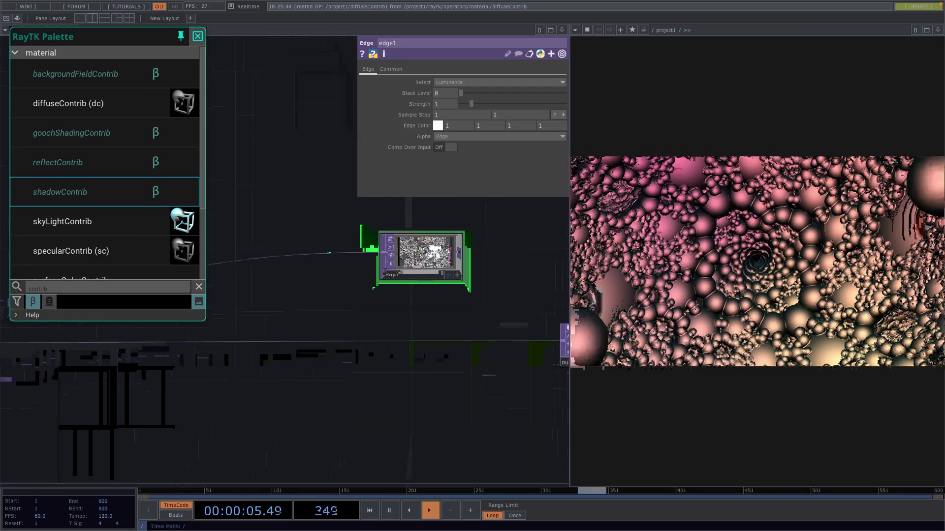
scroll(435, 255, down, 4)
drag(464, 299, 368, 298)
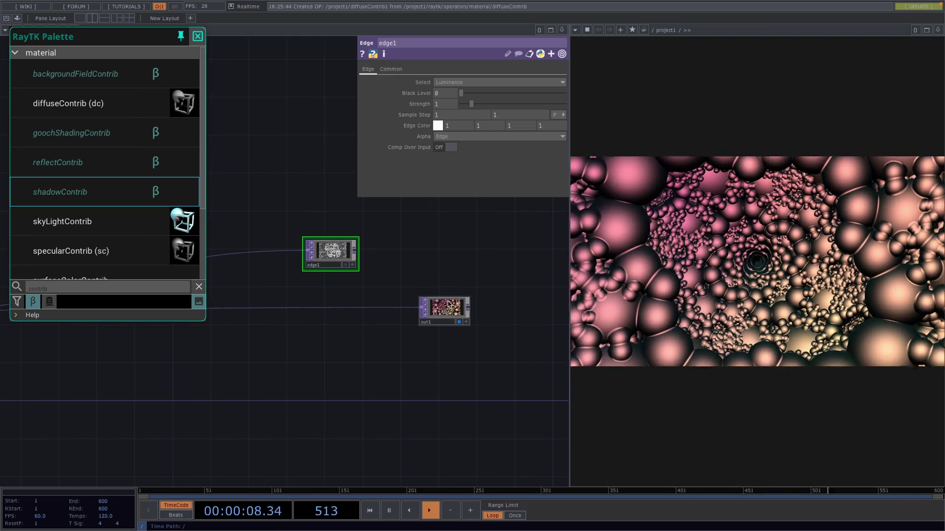
drag(427, 318, 456, 318)
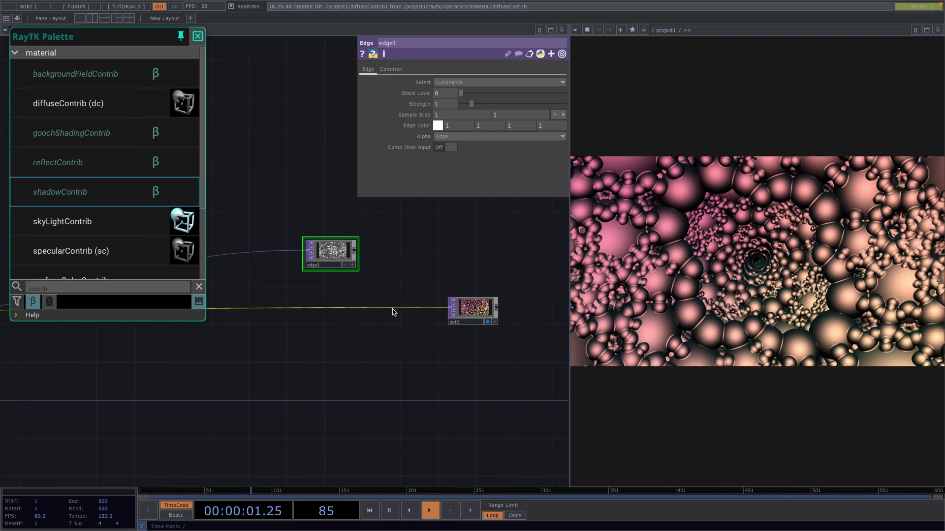
Step: Insert a cross1 Cross TOP before out1 and connect edge1 into it
right_click(394, 308)
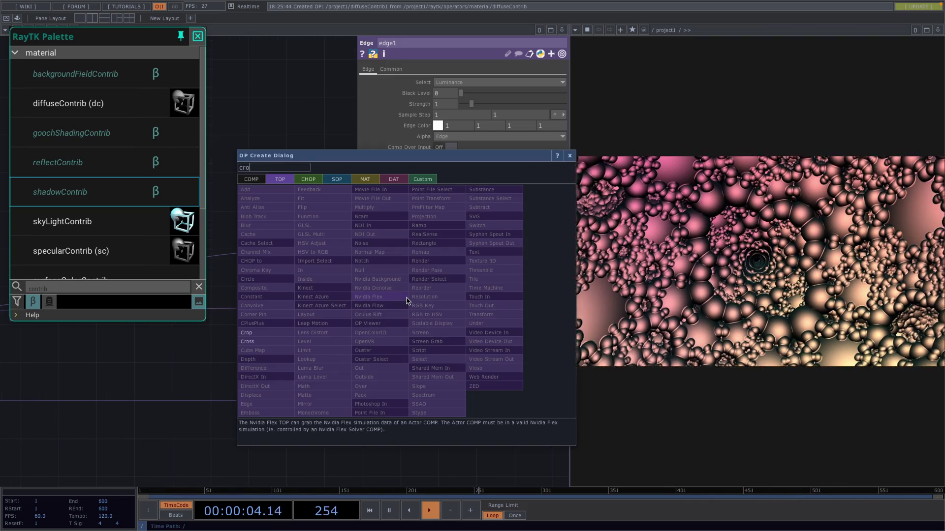
click(247, 333)
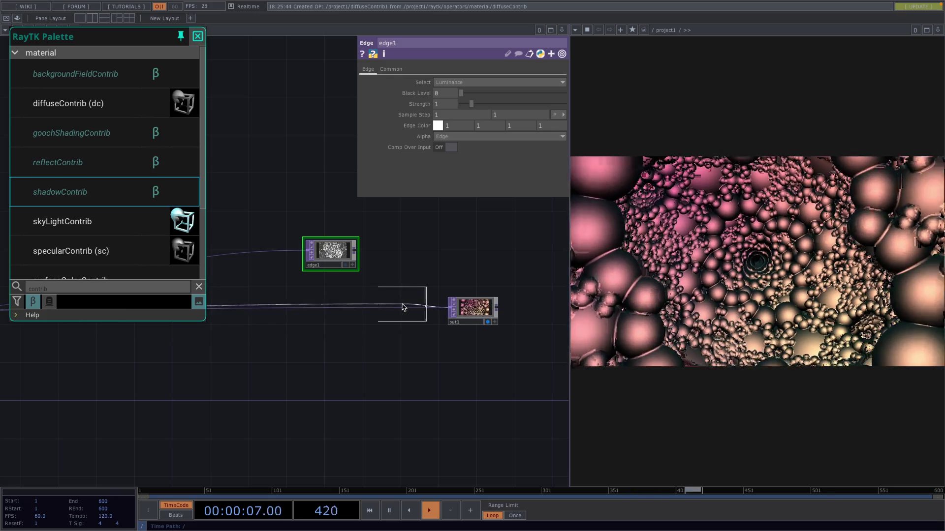
click(403, 307)
drag(354, 253, 378, 310)
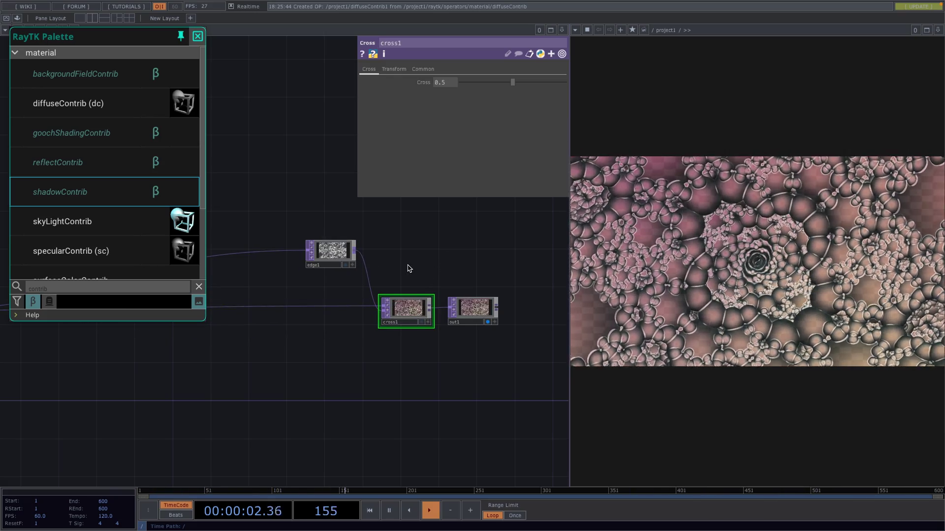
drag(386, 269, 388, 254)
drag(333, 244, 304, 213)
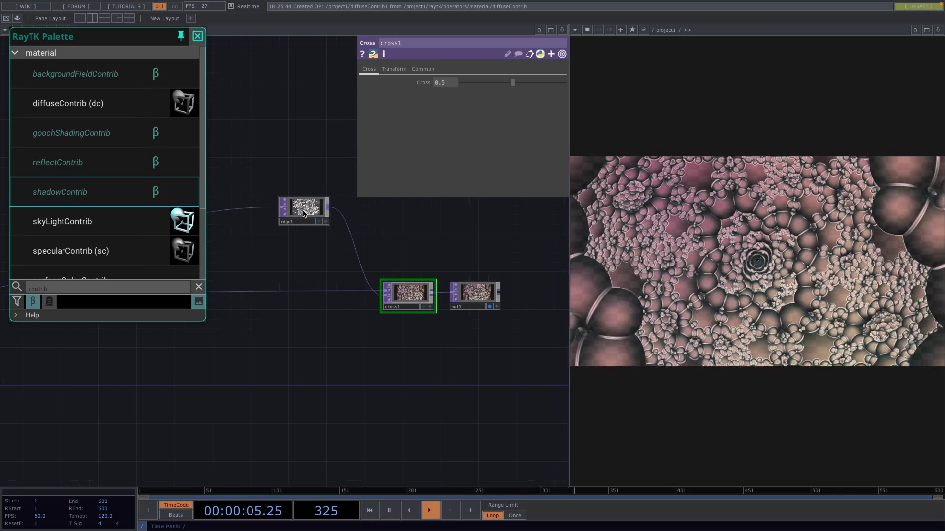
Step: Turn on edge1's Comp Over Input and set cross1's Cross to 0.338
click(313, 208)
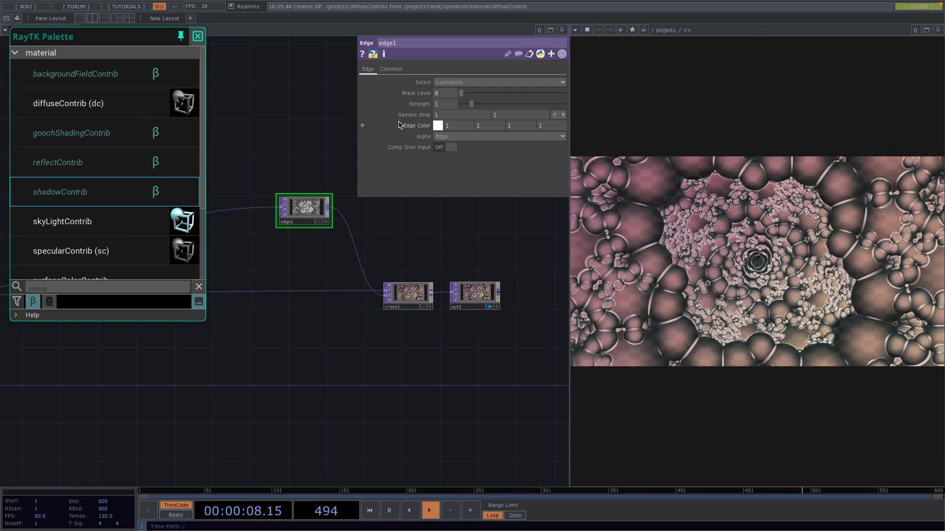
click(448, 149)
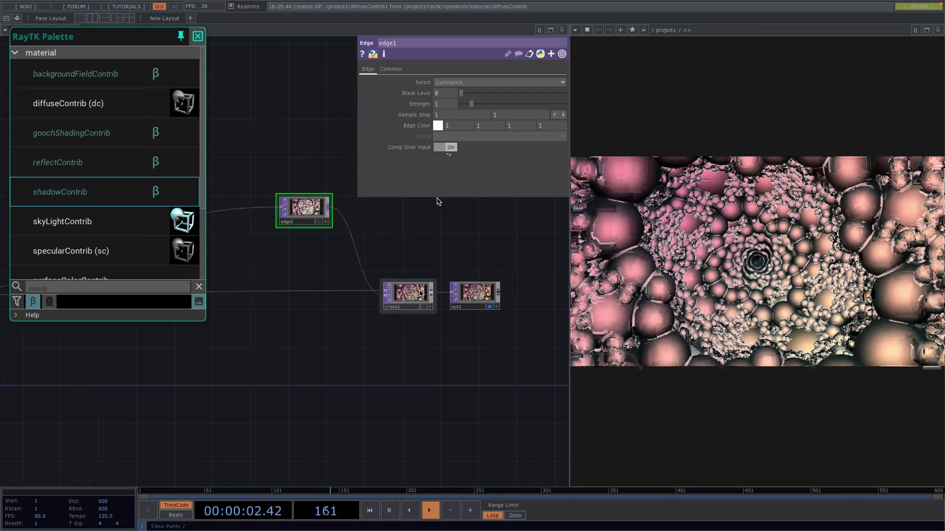
click(416, 295)
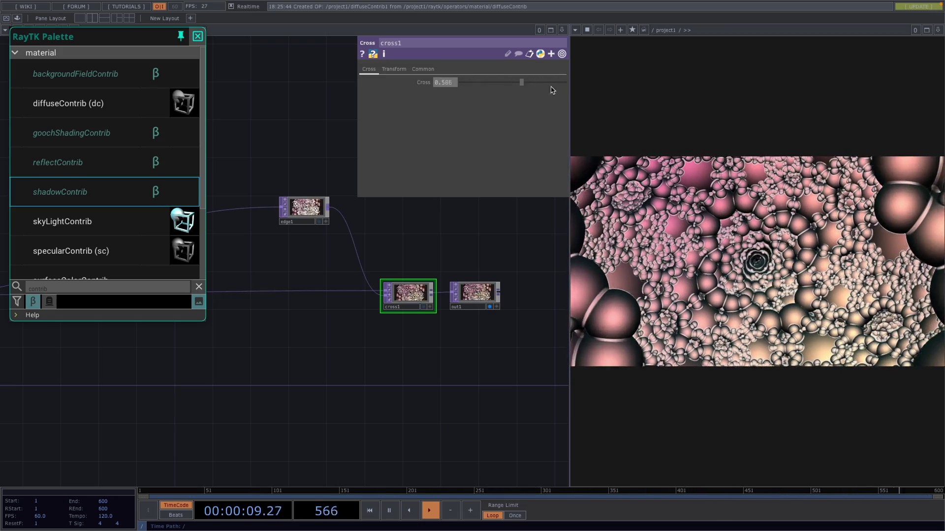
scroll(467, 240, down, 2)
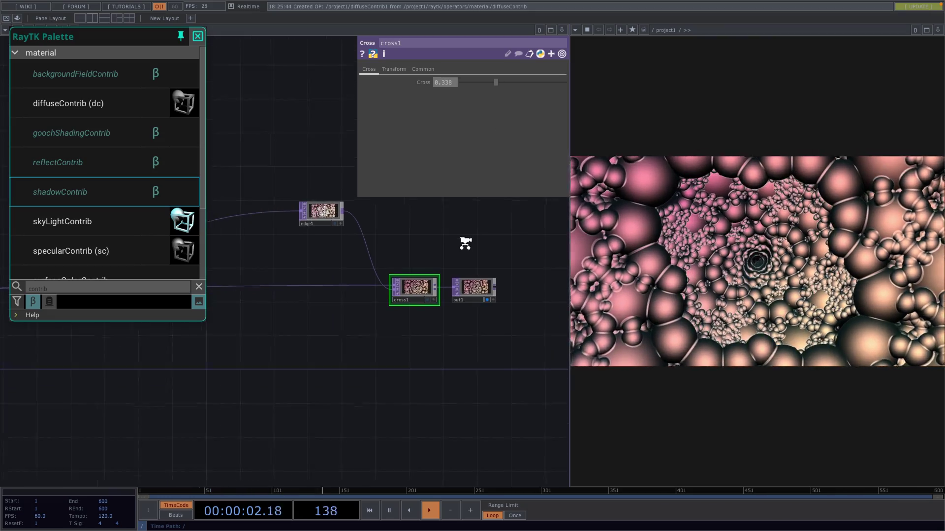
drag(473, 283, 519, 283)
Step: Insert a Level TOP between cross1 and out1 with lowered gamma
right_click(467, 284)
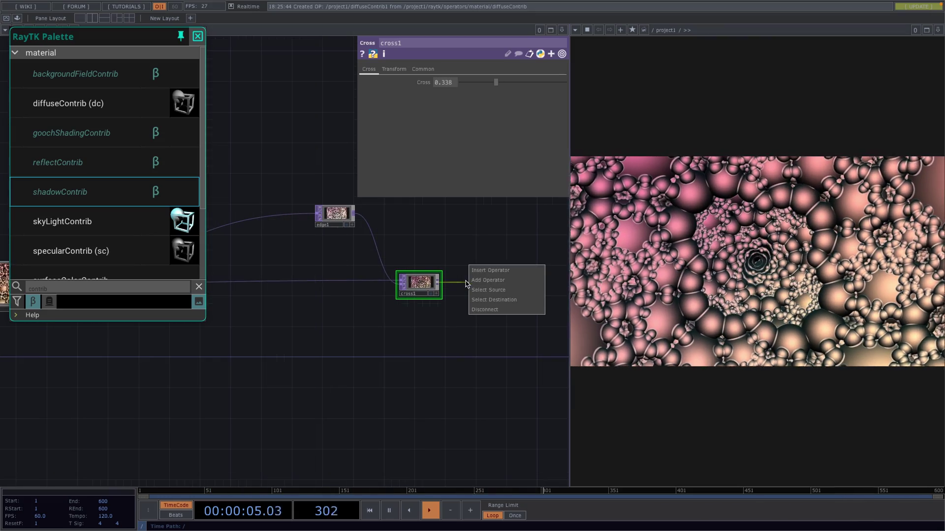
click(480, 270)
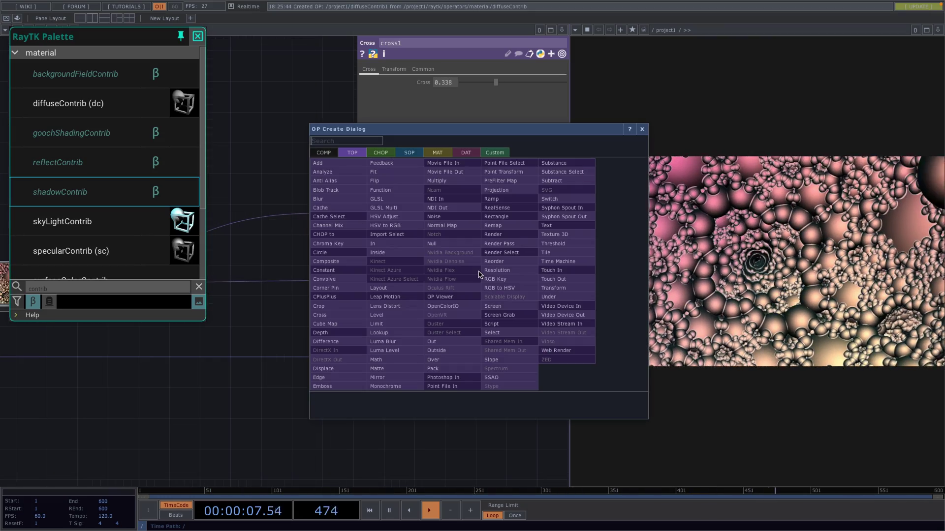
click(398, 316)
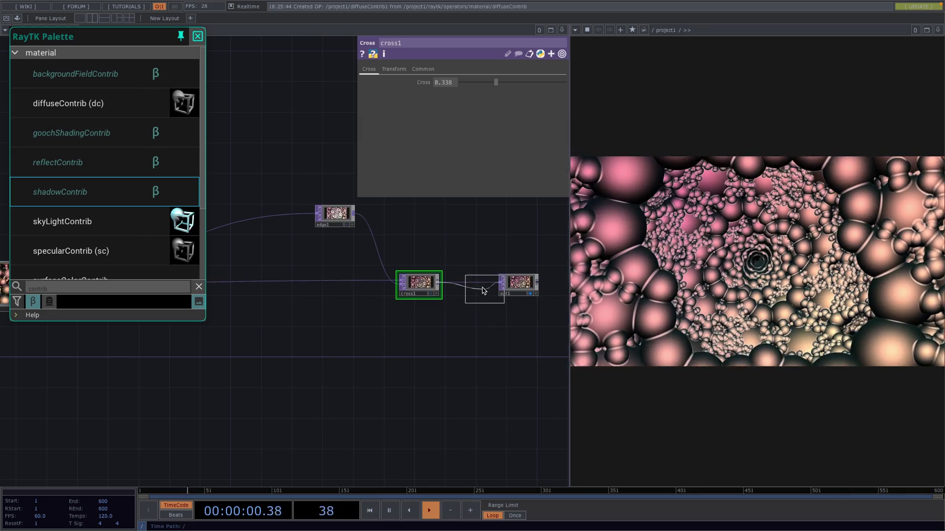
click(470, 287)
mouse_move(495, 125)
mouse_down()
mouse_move(482, 130)
mouse_move(489, 130)
mouse_up()
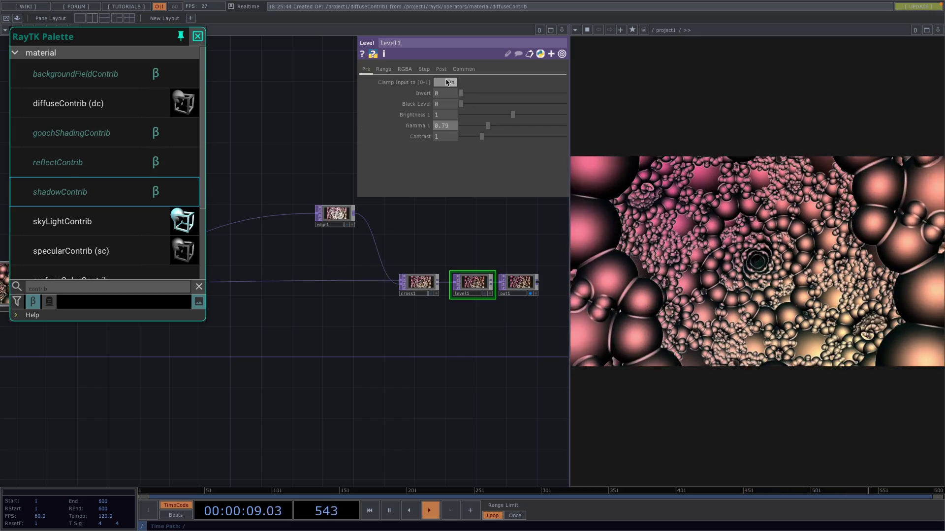
Step: Insert a lookup1 Lookup TOP on the render's wire
drag(358, 320, 391, 308)
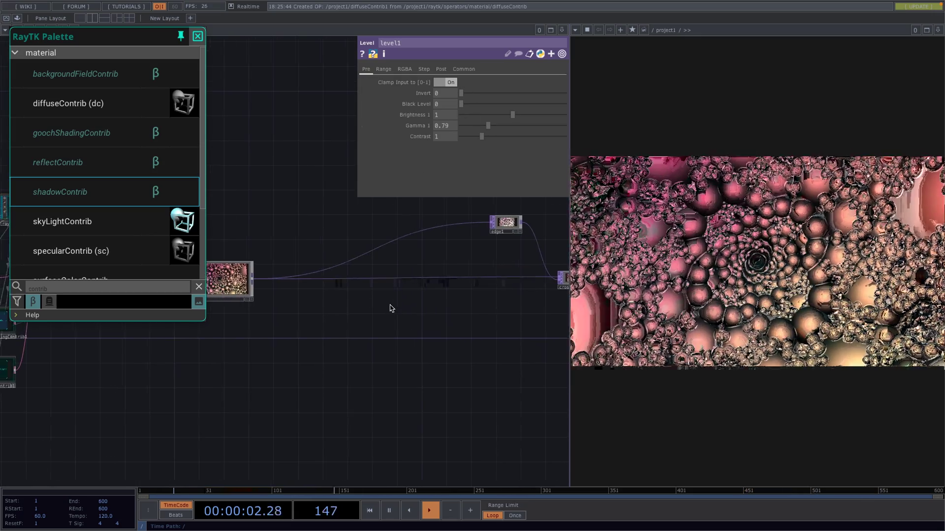
right_click(398, 284)
click(403, 280)
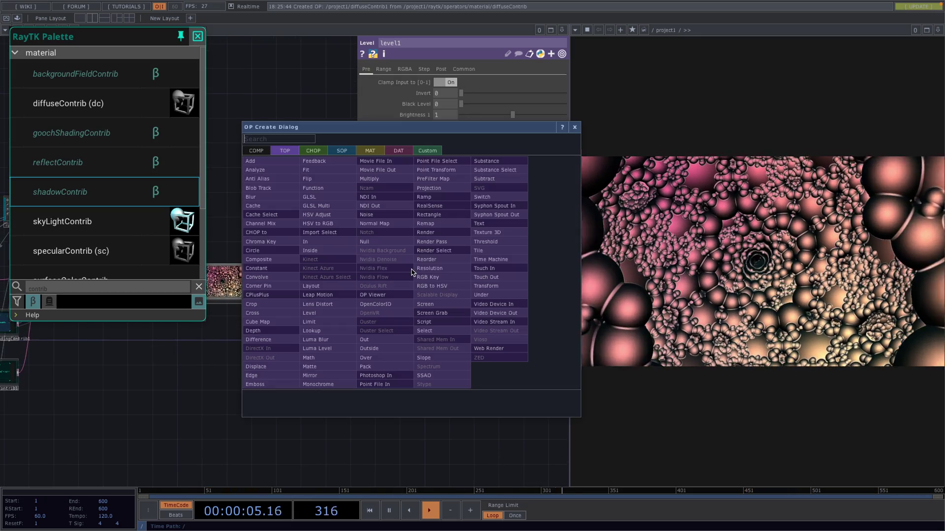
text(lo)
key(Return)
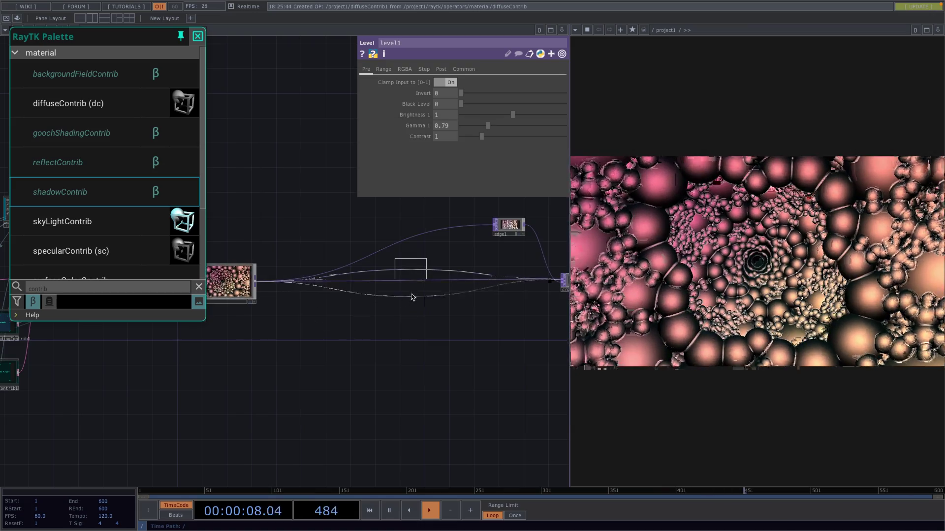
click(403, 294)
Step: Add a noise2 Noise TOP below lookup1 and feed the render output into it
key(Tab)
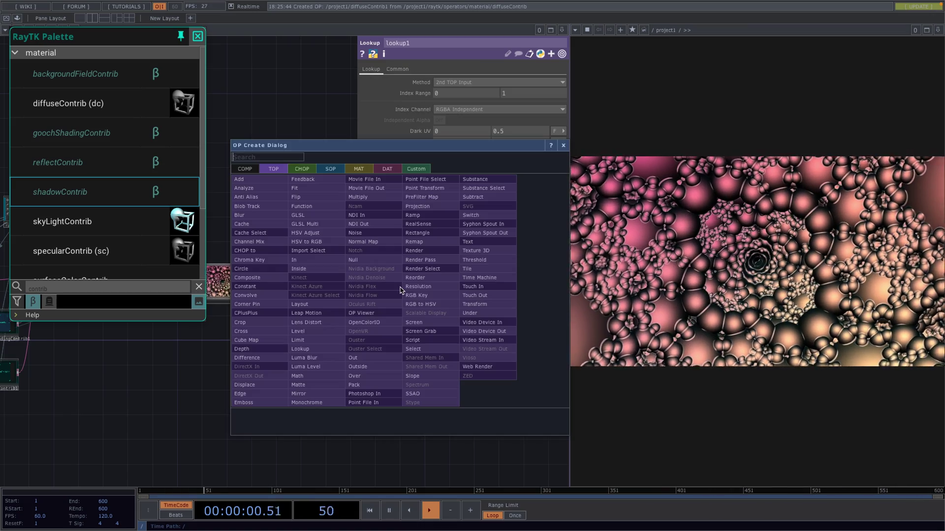
text(noise)
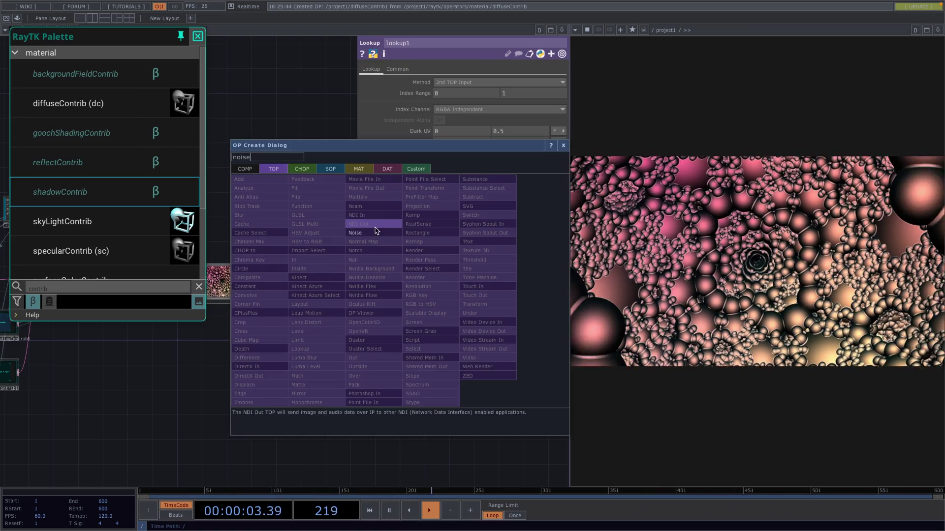
click(371, 233)
click(337, 339)
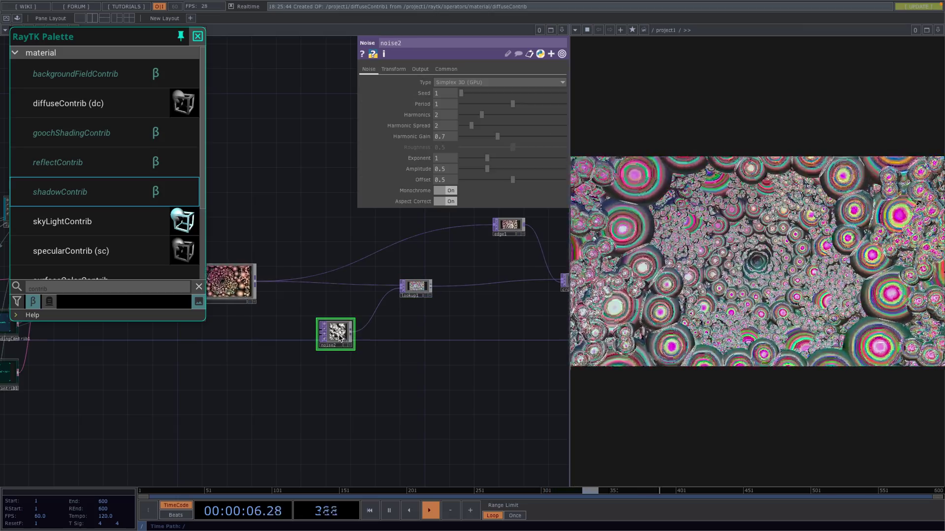
drag(338, 338, 313, 357)
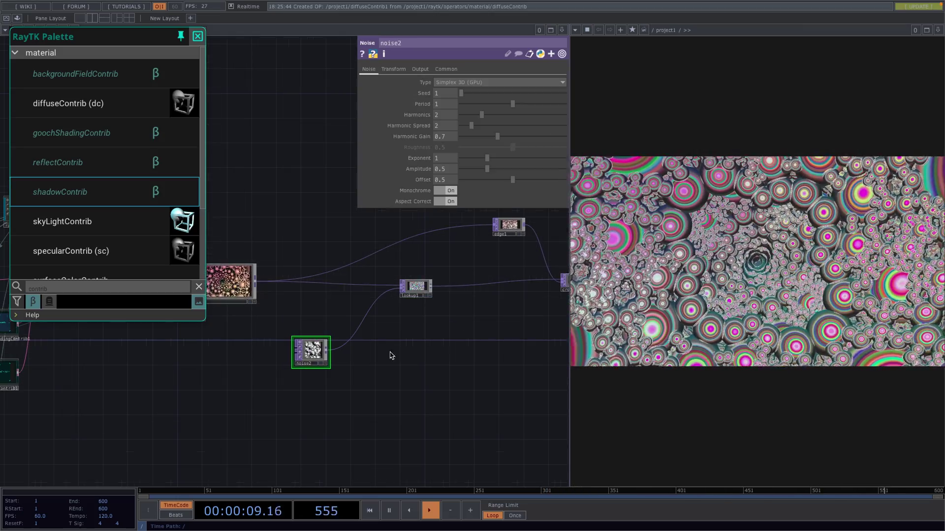
scroll(369, 354, up, 3)
drag(363, 287, 485, 283)
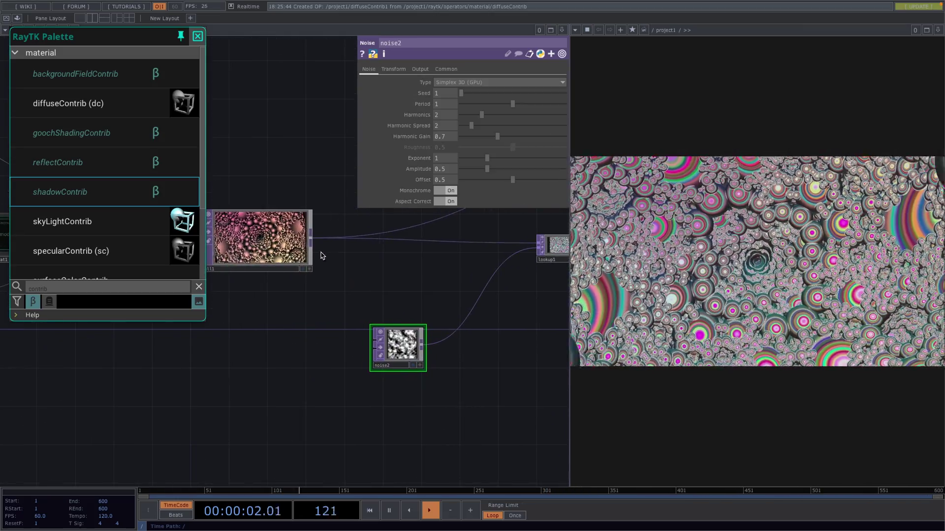
drag(312, 239, 372, 339)
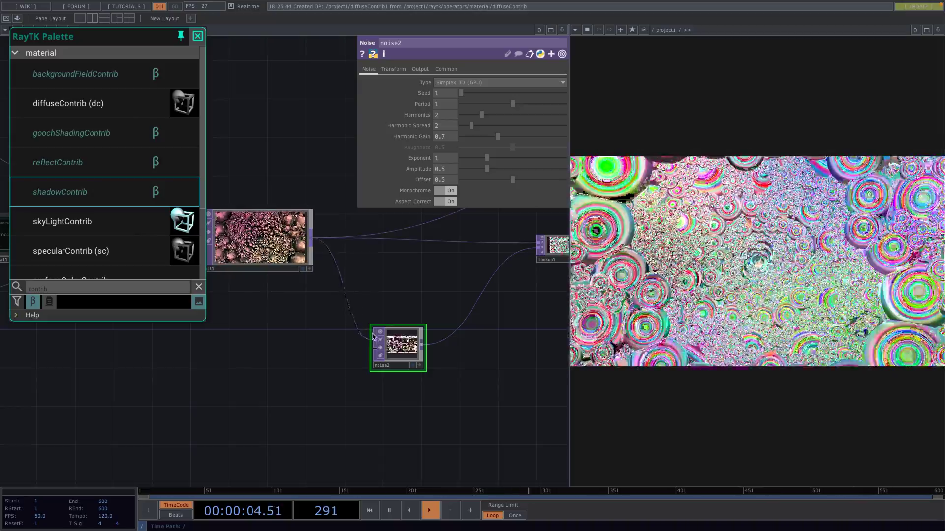
Step: Set noise2's Output RGB to Noise and turn Monochrome off
click(421, 69)
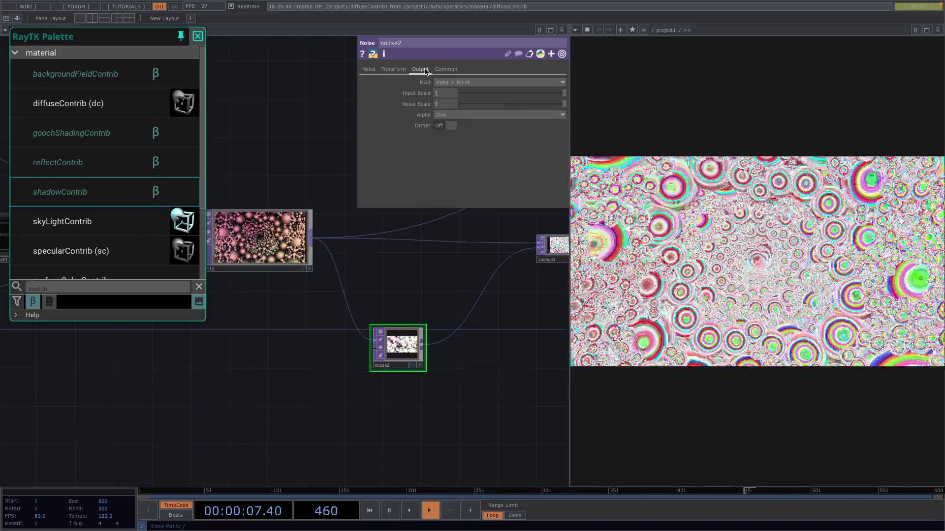
click(370, 69)
click(447, 83)
click(421, 69)
click(450, 83)
click(451, 92)
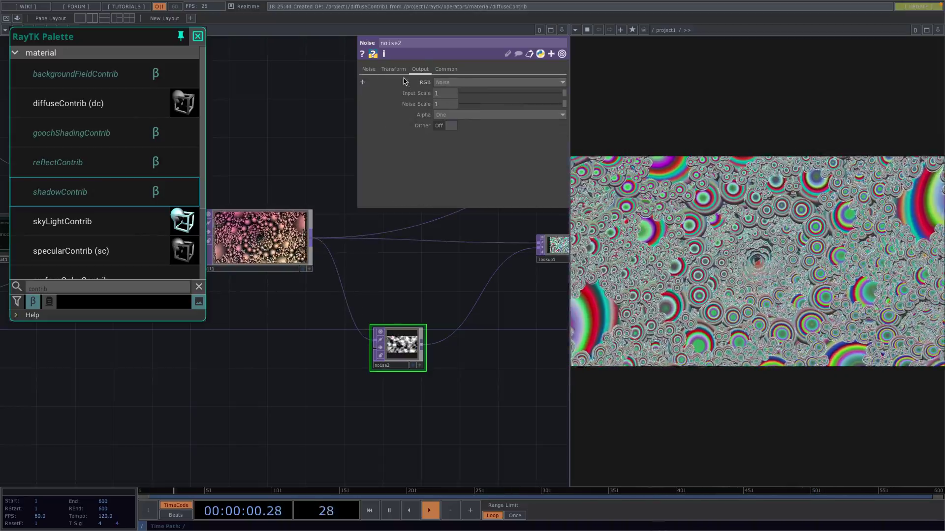
click(369, 69)
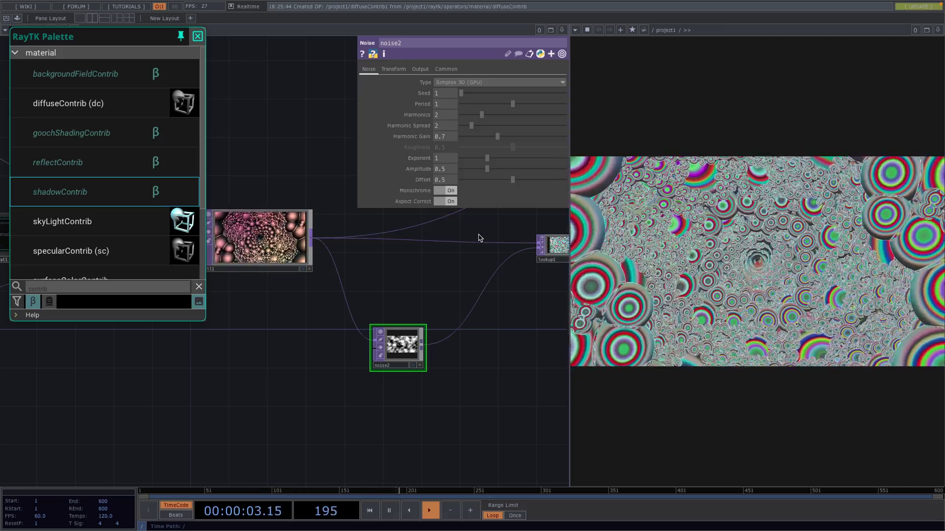
drag(479, 238, 339, 258)
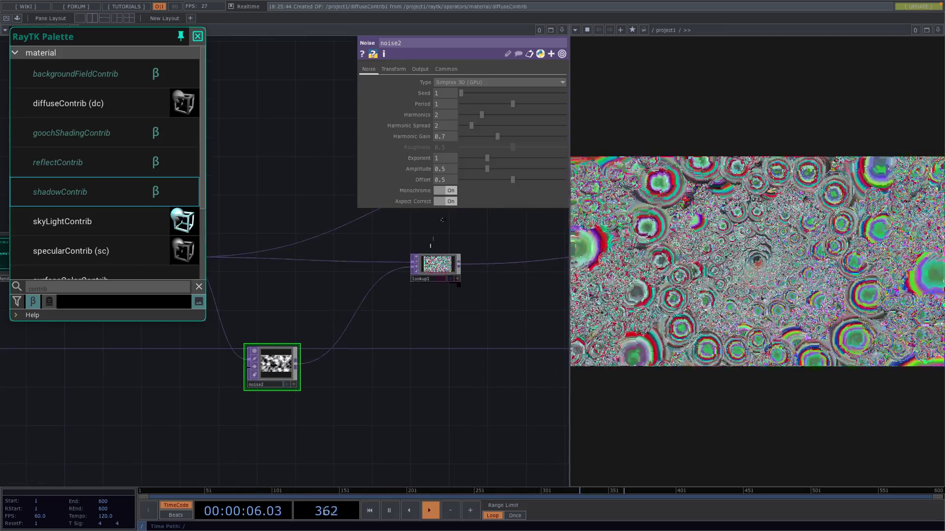
click(446, 192)
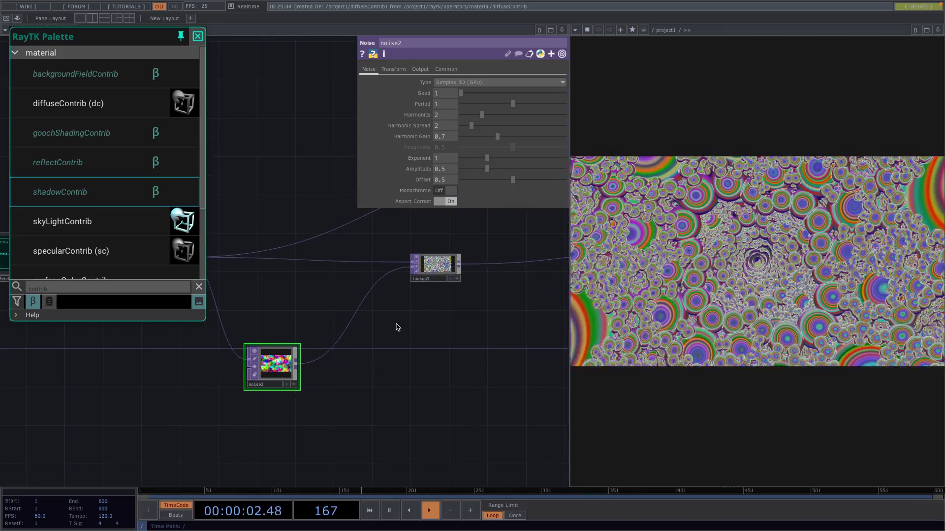
middle_drag(399, 374, 400, 344)
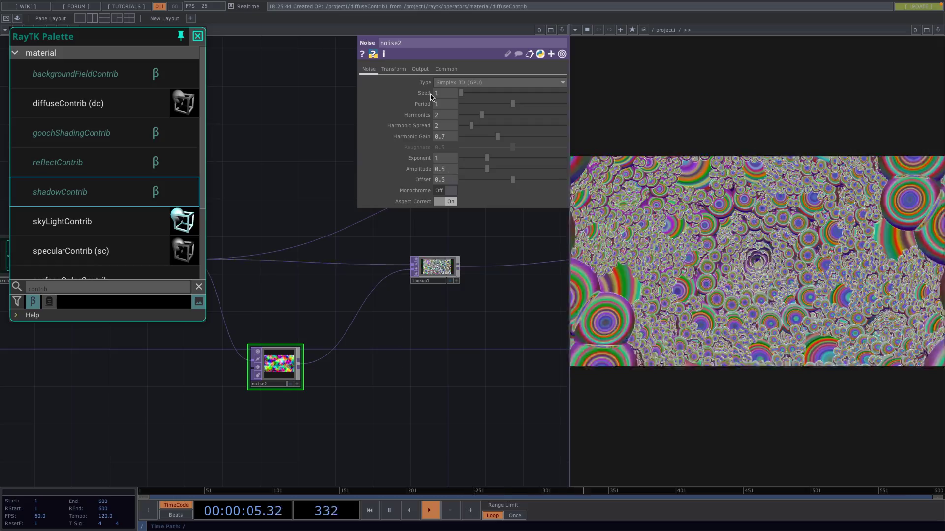
Step: Give noise2 Transform Scale 0.08, Period 1.39 and Amplitude 0.633
click(394, 69)
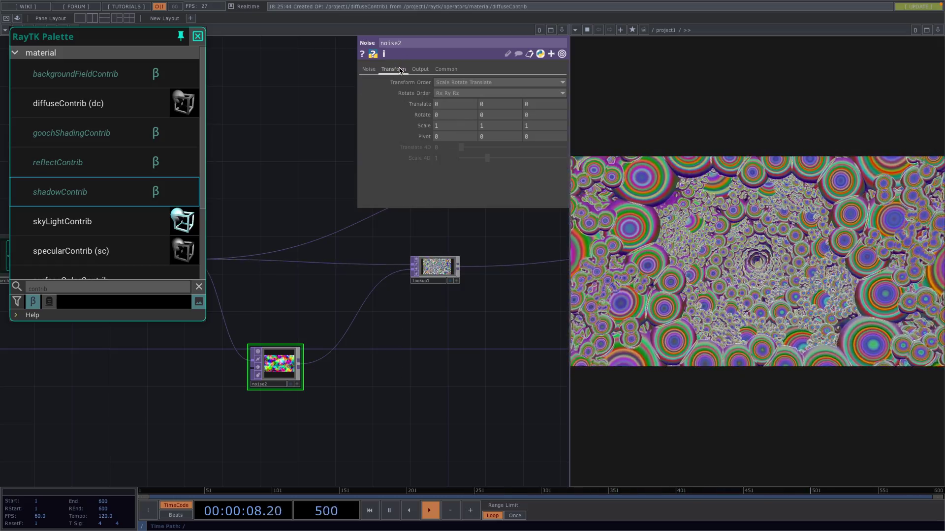
drag(423, 130, 421, 109)
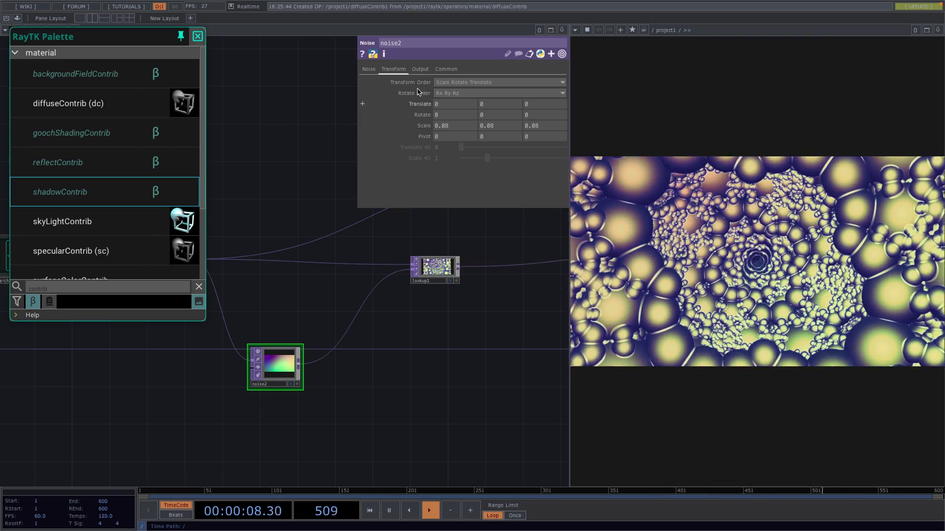
click(368, 70)
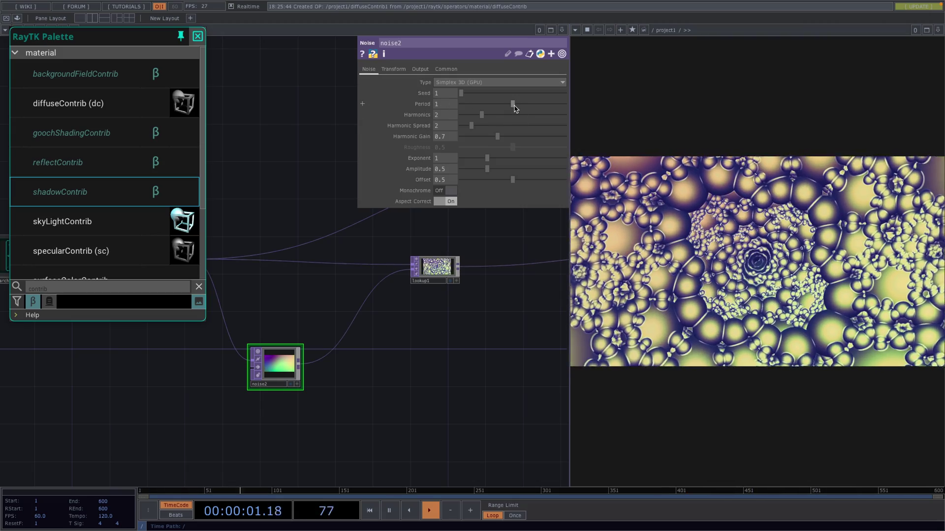
drag(564, 104, 549, 105)
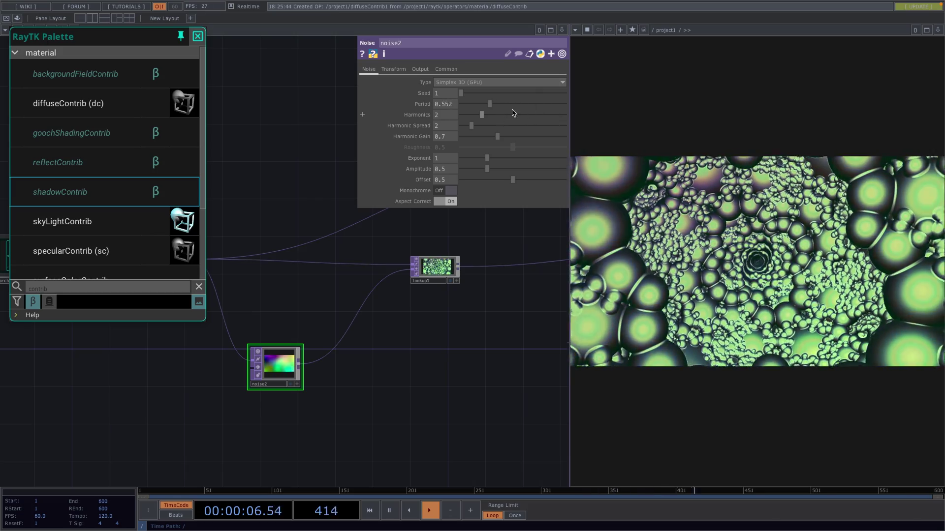
mouse_move(512, 112)
mouse_down()
mouse_move(528, 105)
mouse_move(509, 117)
mouse_up()
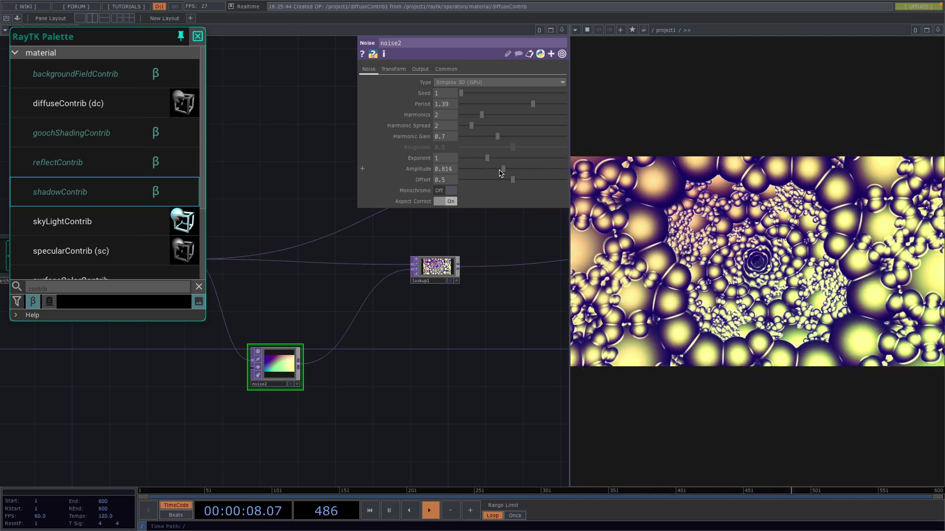
scroll(433, 338, down, 4)
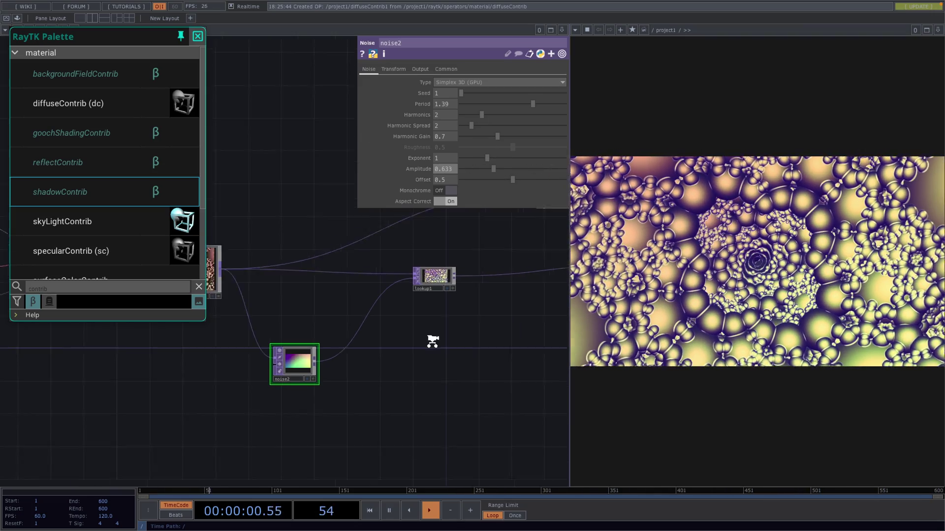
drag(334, 363, 366, 347)
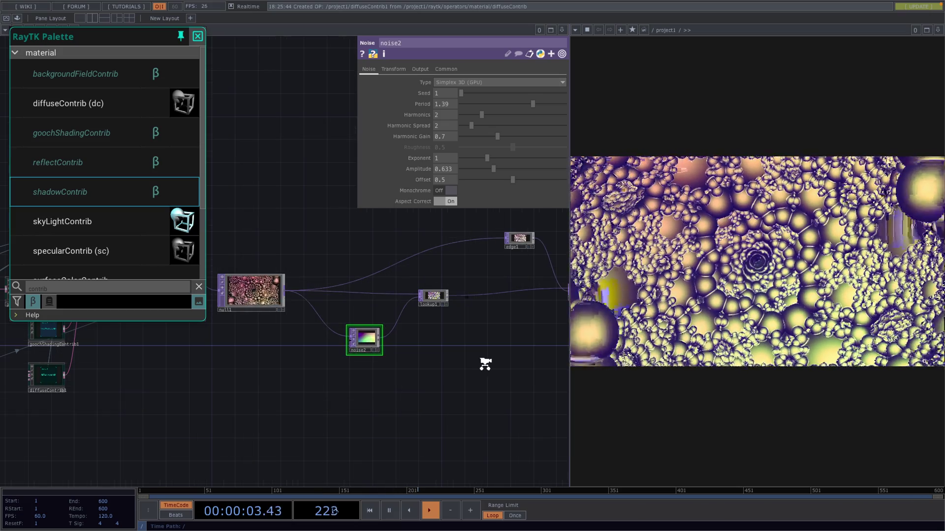
scroll(486, 365, down, 2)
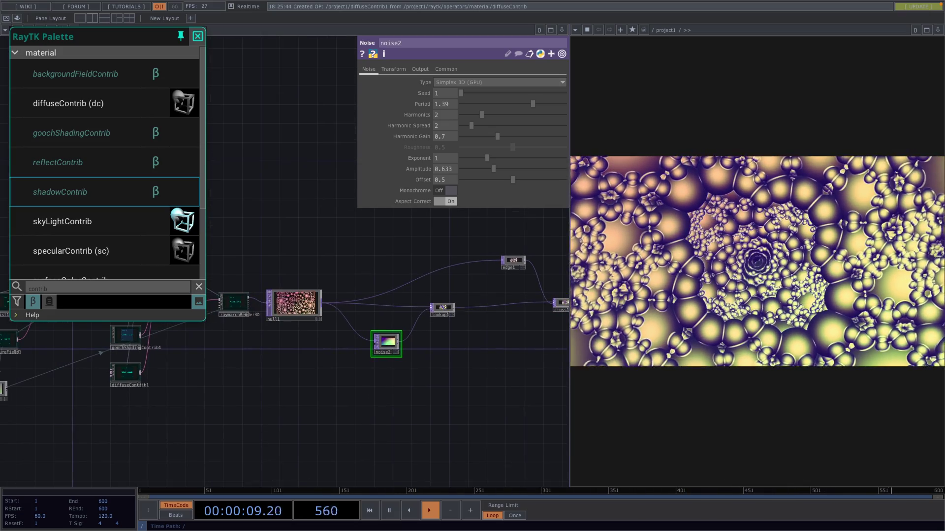
Step: Drop the guitar improvisation .wav in as an Audio File In CHOP and close the RayTK Palette
drag(944, 334, 253, 419)
drag(347, 414, 426, 327)
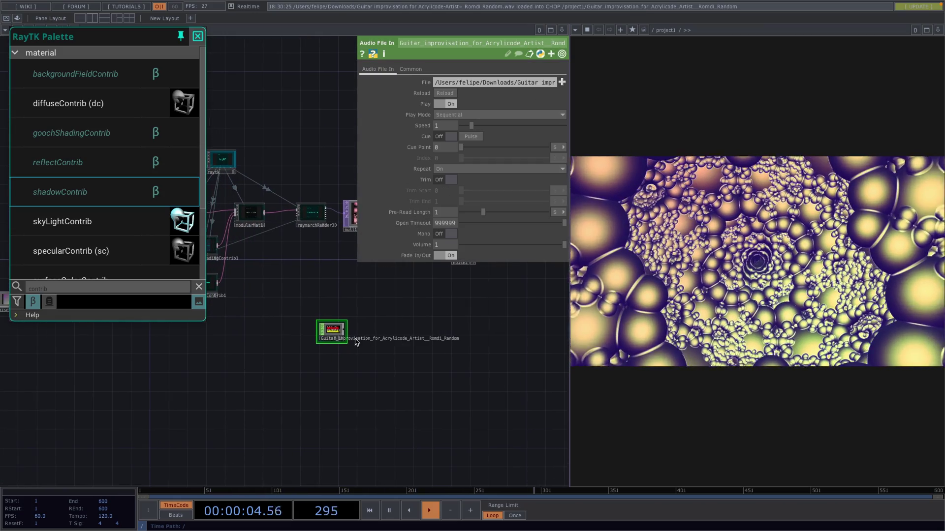
drag(338, 326, 268, 346)
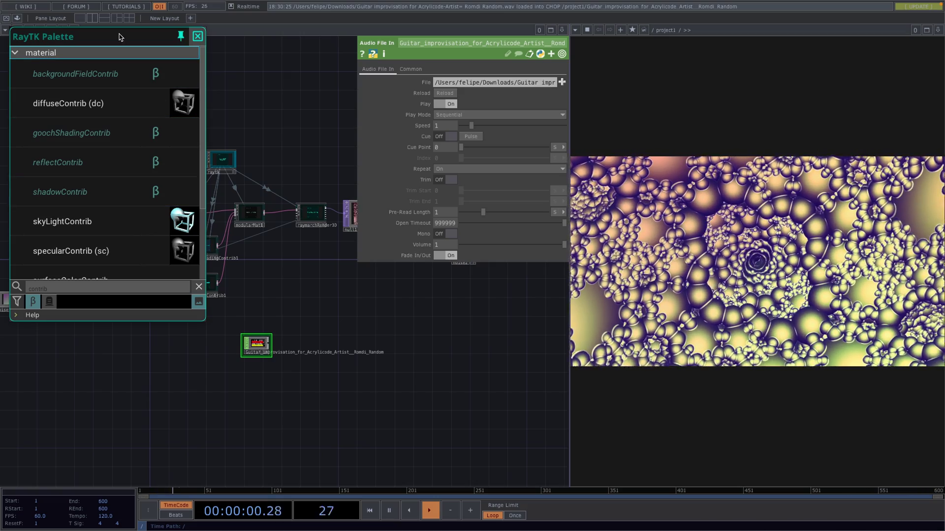
click(197, 37)
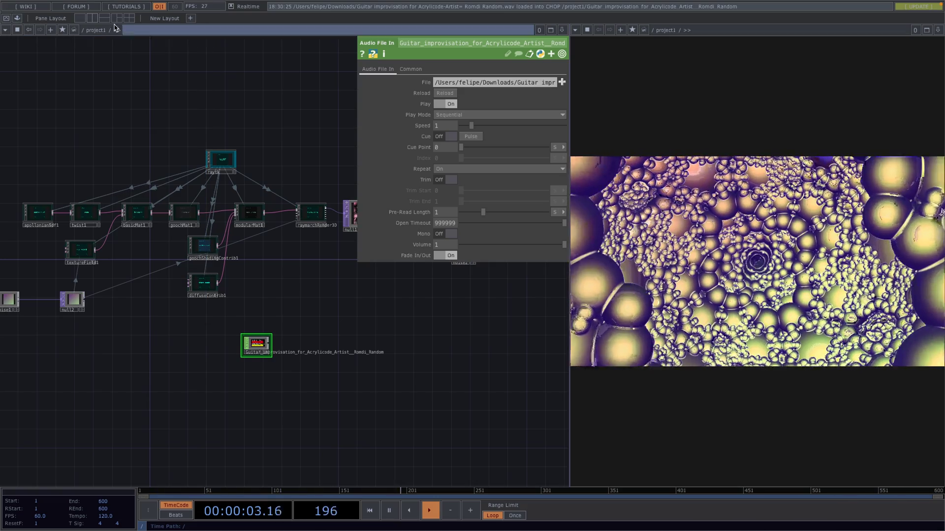
Step: Place the audioAnalysis component from the Palette's Tools folder, fed by the guitar audio node
click(17, 18)
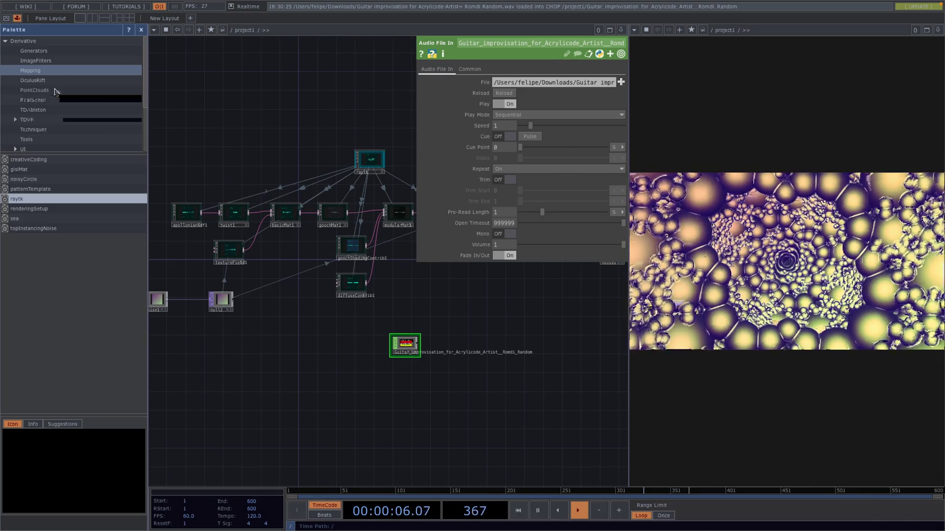
click(47, 62)
click(27, 139)
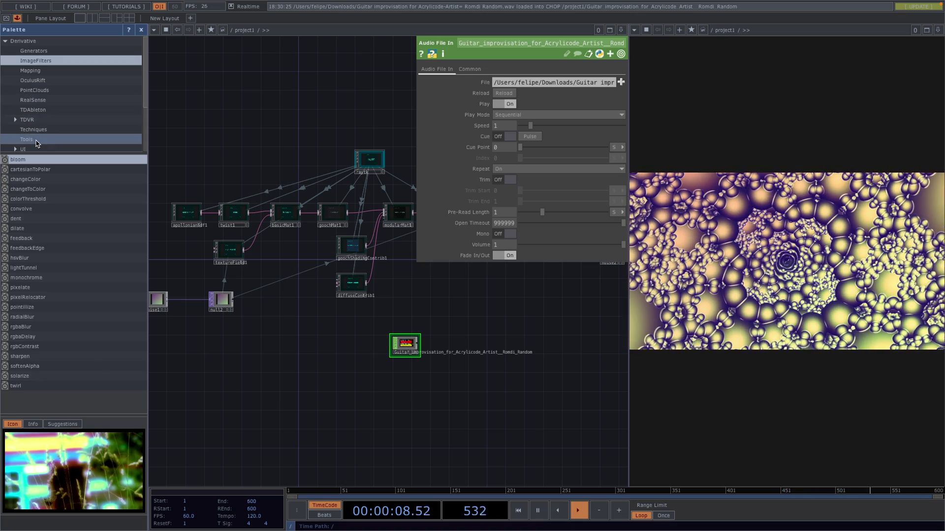
click(30, 191)
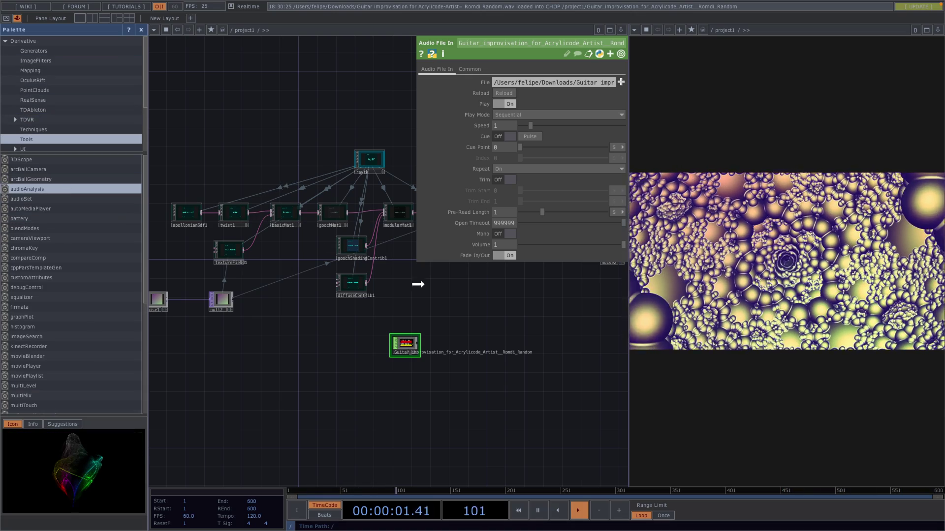
mouse_move(30, 190)
mouse_down()
mouse_move(465, 359)
mouse_move(447, 346)
mouse_move(458, 346)
mouse_up()
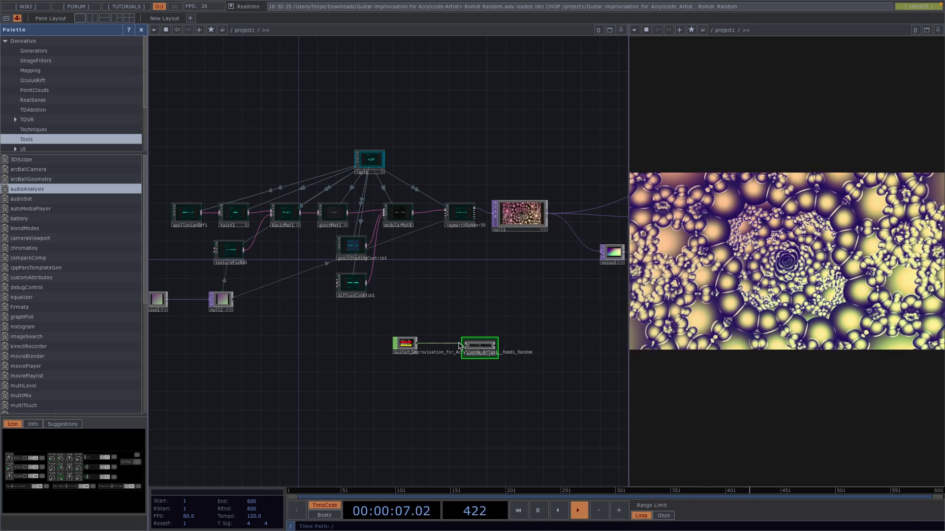
scroll(459, 346, up, 5)
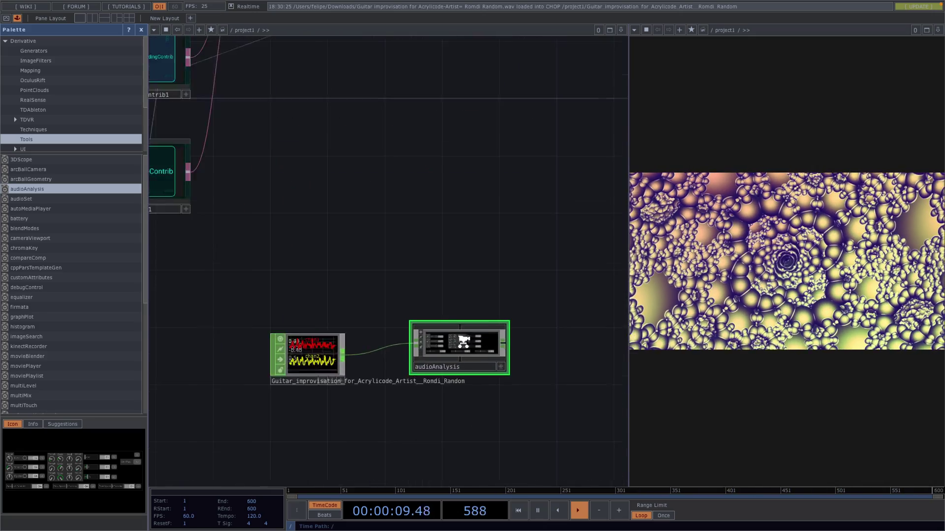
scroll(462, 340, up, 4)
right_click(526, 347)
Step: Attach a null3 Null CHOP after audioAnalysis
text(ni)
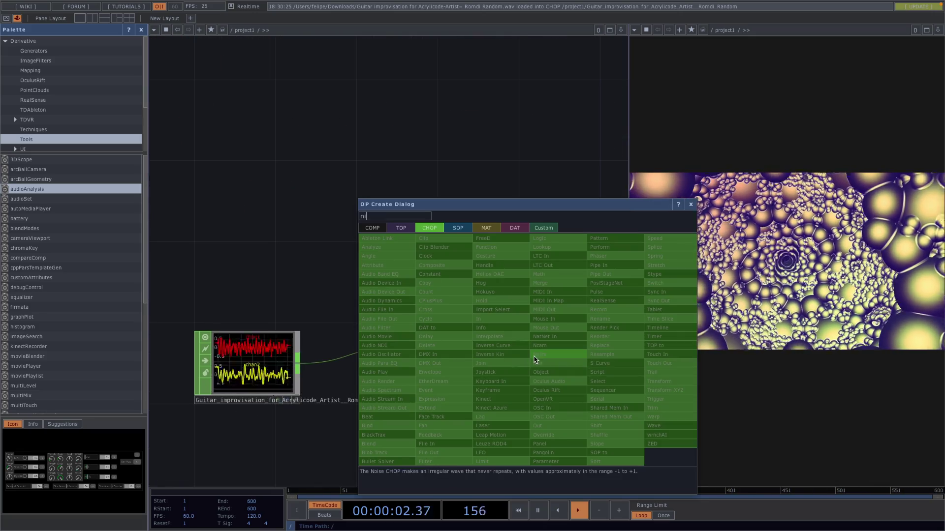
click(540, 356)
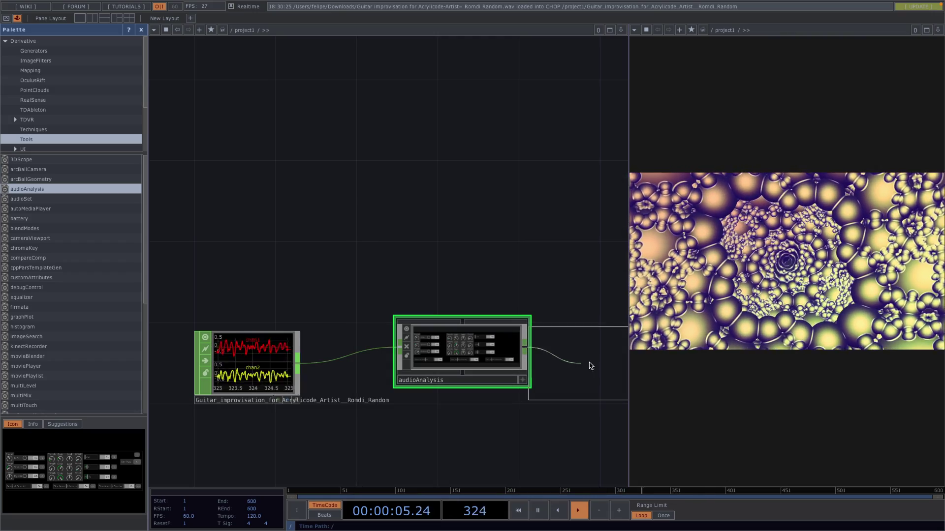
click(591, 366)
scroll(569, 285, down, 3)
drag(570, 285, 337, 310)
scroll(338, 309, down, 1)
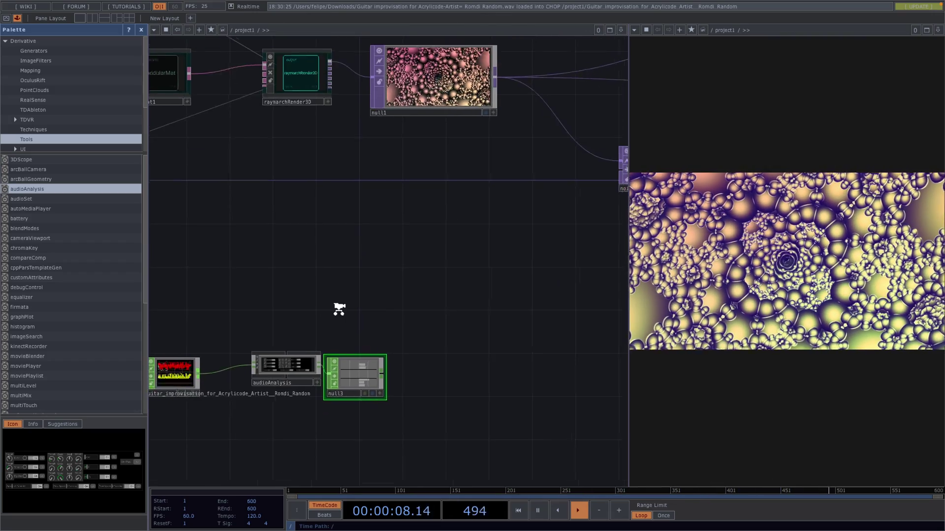
Step: Inspect null3's Low, Mid, High, kick, snare and spectral channels, then select audioAnalysis
scroll(382, 374, up, 4)
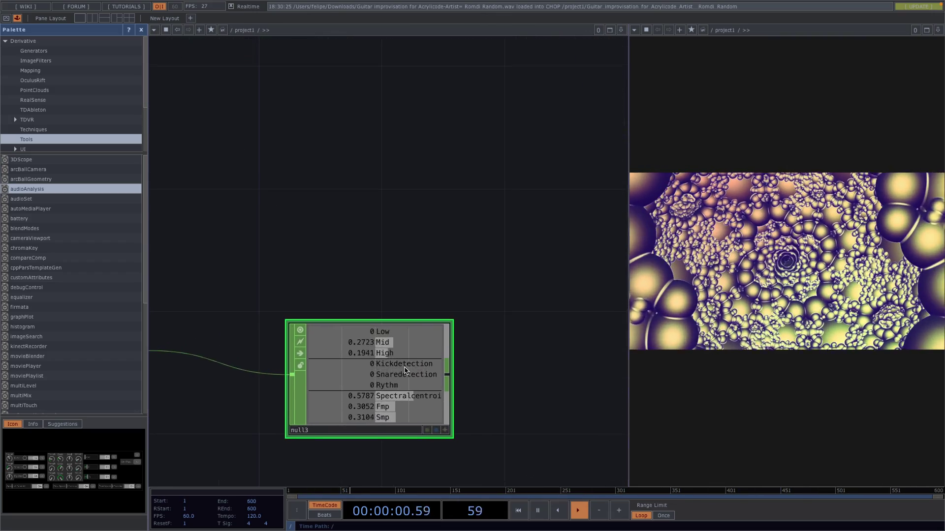
scroll(405, 370, down, 3)
scroll(394, 359, up, 5)
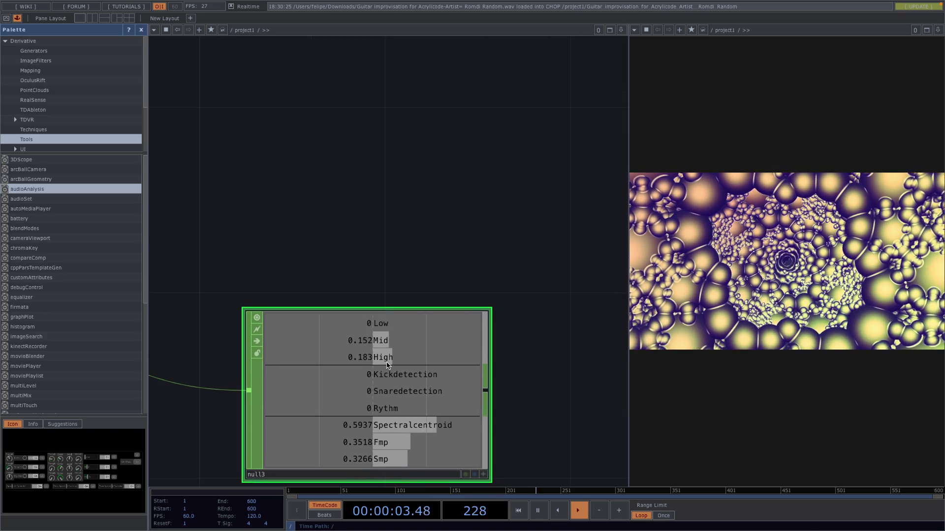
scroll(392, 363, down, 2)
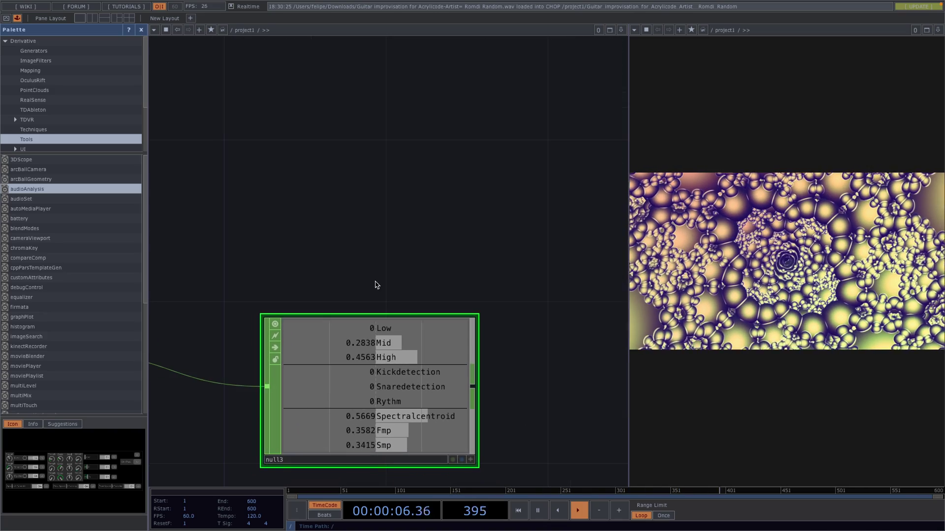
drag(375, 285, 481, 253)
scroll(480, 253, down, 2)
drag(370, 269, 258, 272)
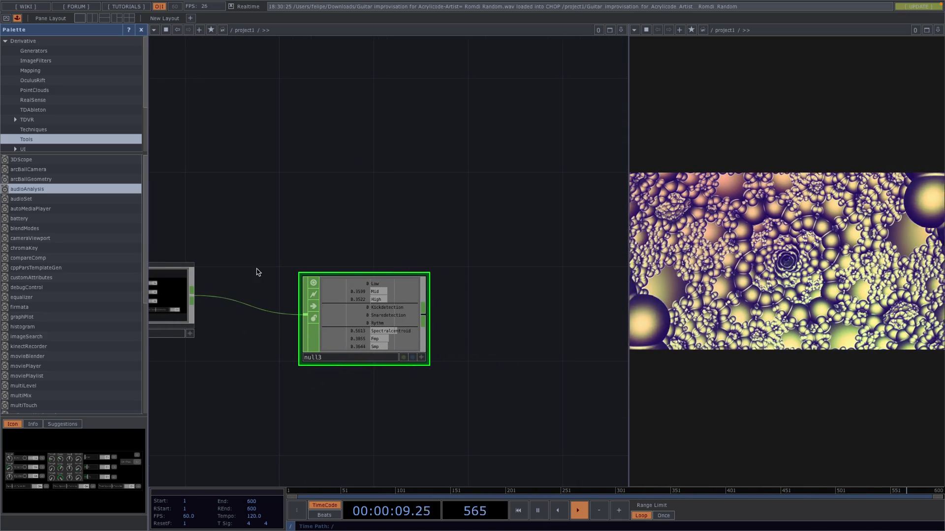
click(178, 302)
Step: Raise audioAnalysis's High Smooth to 0.221, then close its parameters and pan to the audio nodes
key(p)
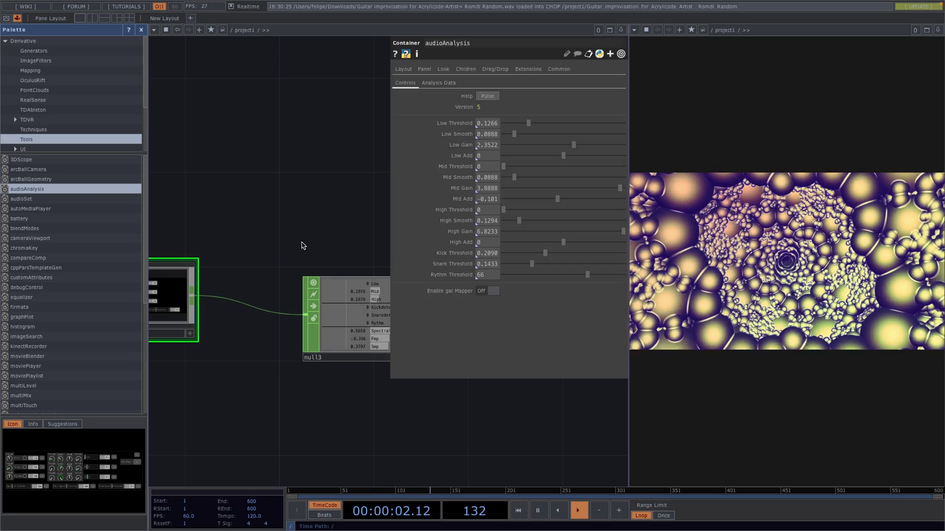
drag(307, 246, 158, 207)
scroll(239, 244, up, 4)
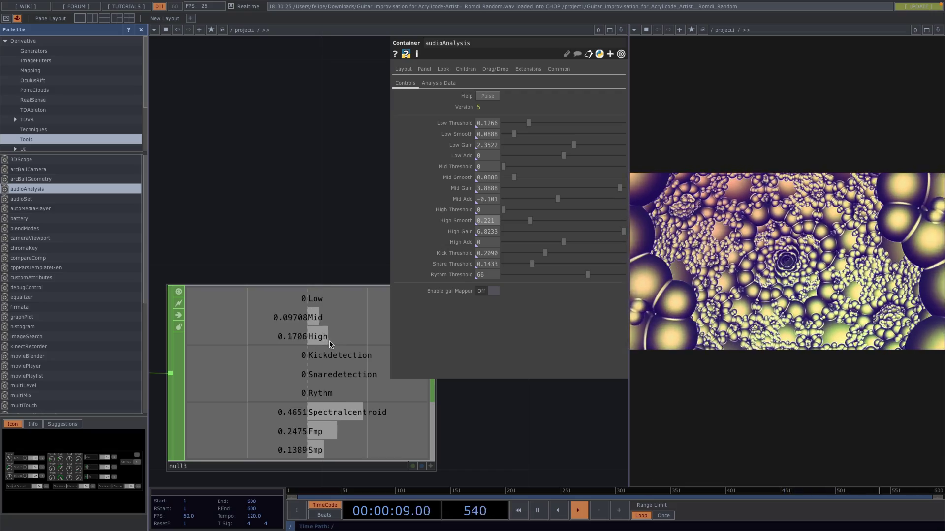
scroll(329, 341, down, 4)
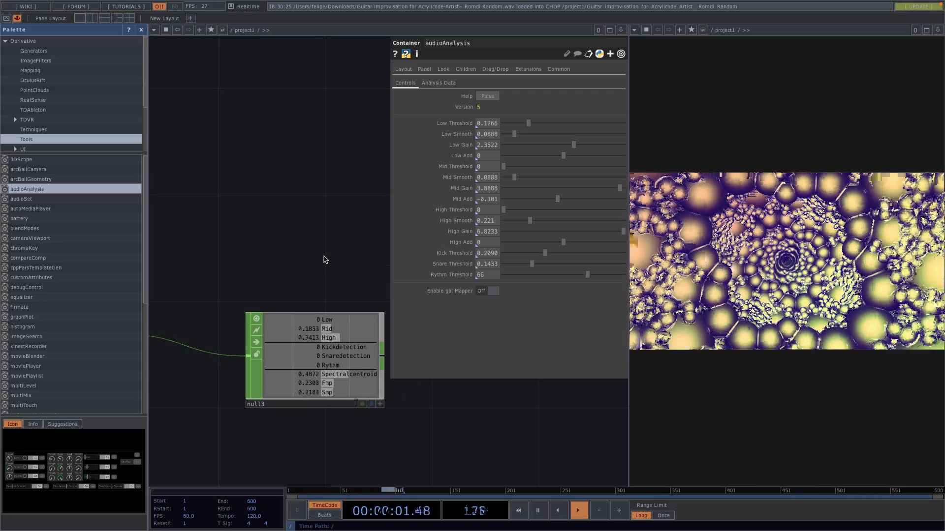
key(p)
scroll(325, 258, down, 5)
drag(324, 255, 488, 261)
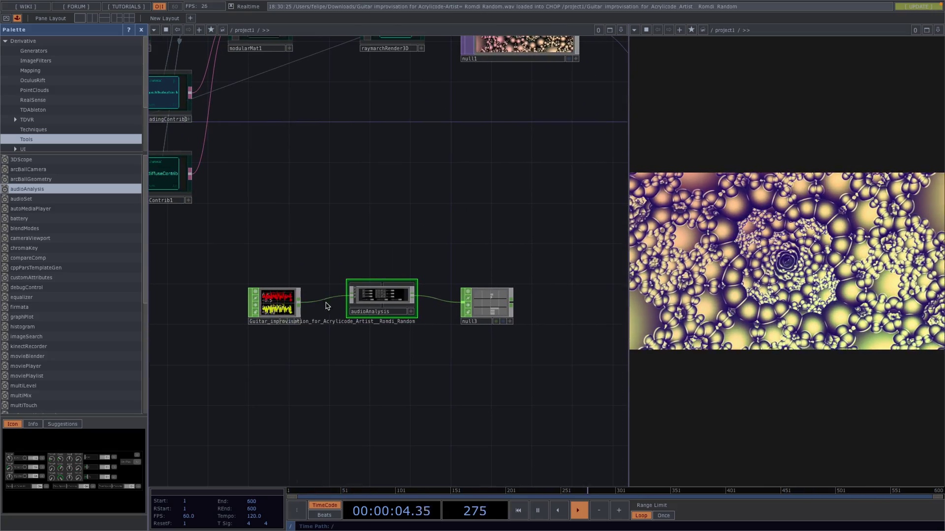
Step: Select the noise2 node and open its parameters
drag(457, 226, 299, 282)
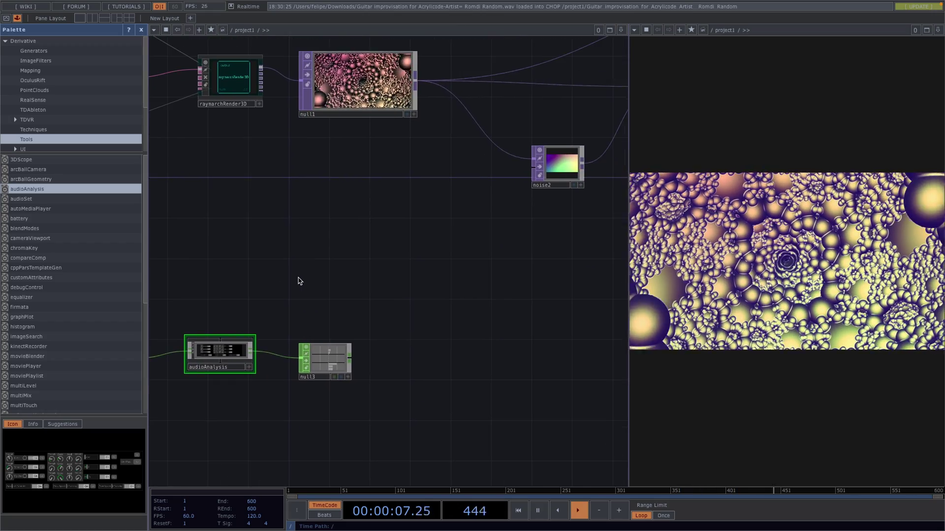
scroll(315, 286, down, 2)
drag(413, 278, 343, 296)
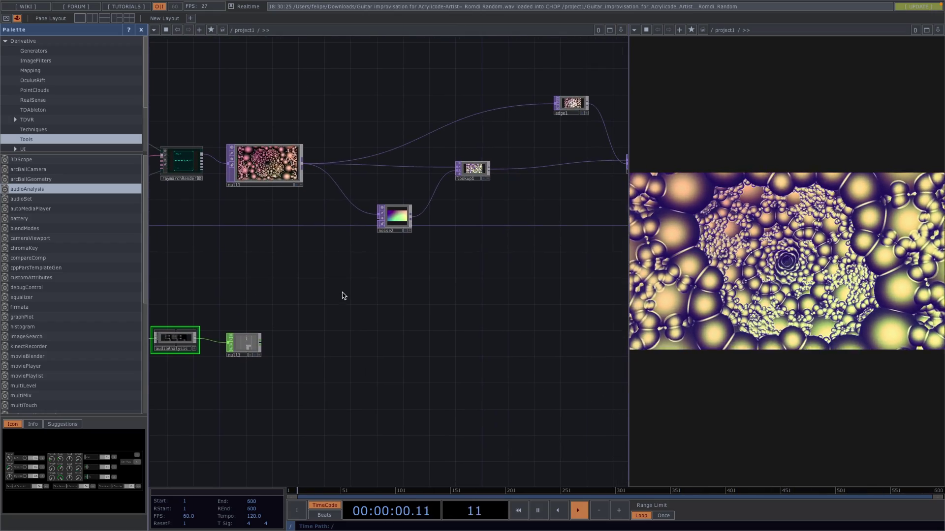
click(395, 217)
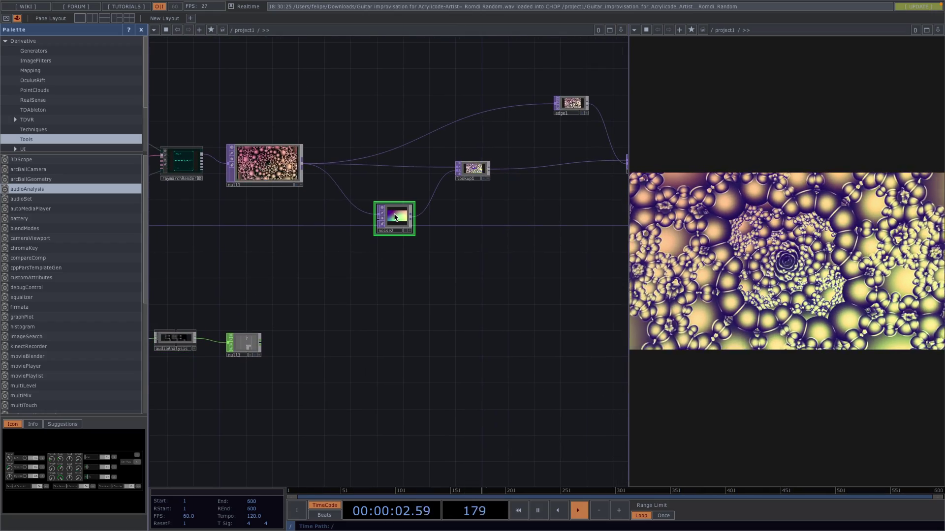
drag(526, 264, 482, 263)
drag(590, 194, 512, 193)
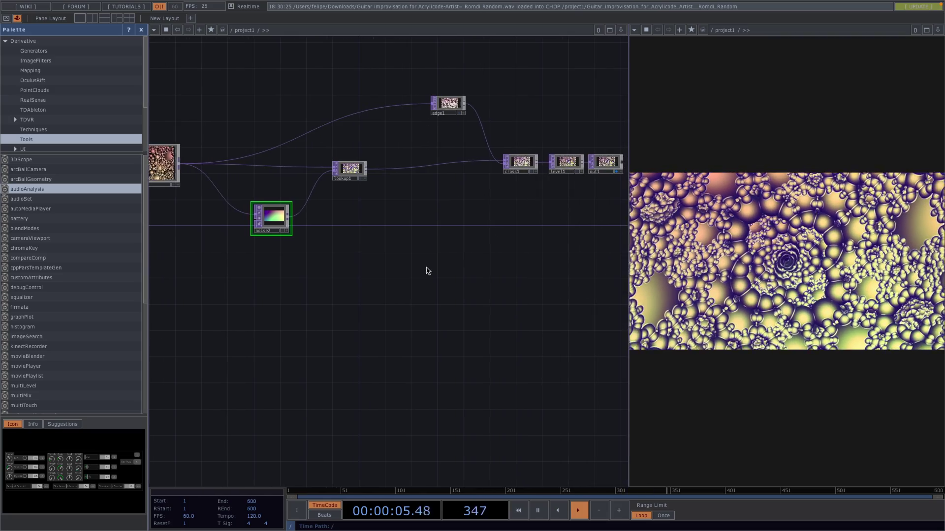
drag(428, 271, 550, 255)
key(p)
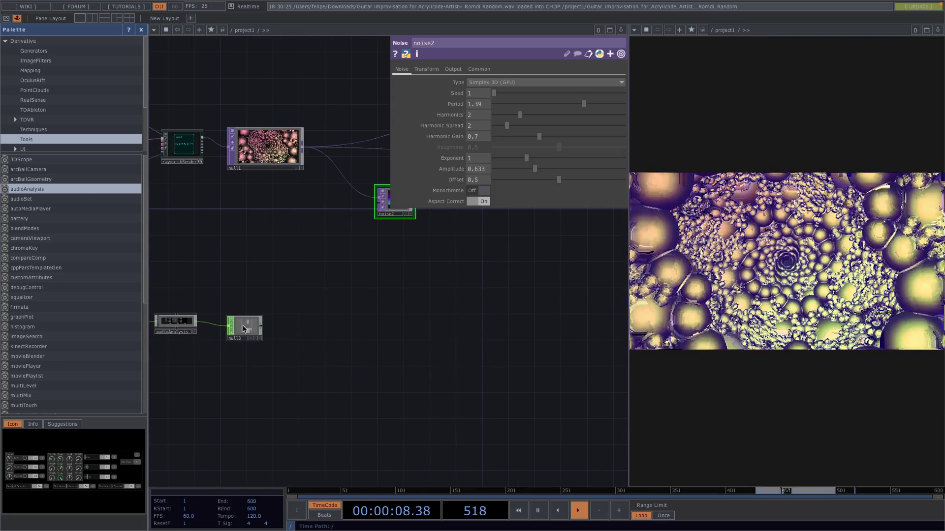
scroll(243, 328, up, 6)
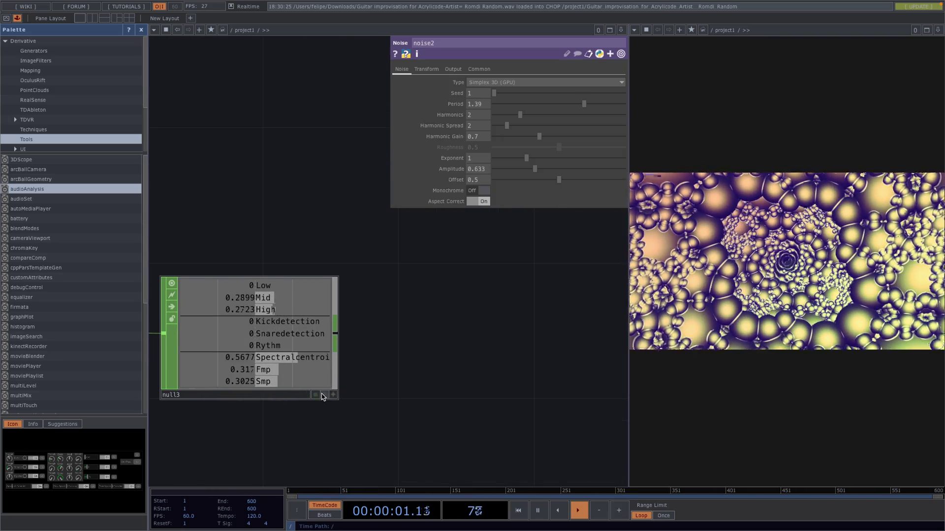
Step: Link null3's High channel to noise2's Period as a CHOP Reference expression
click(335, 395)
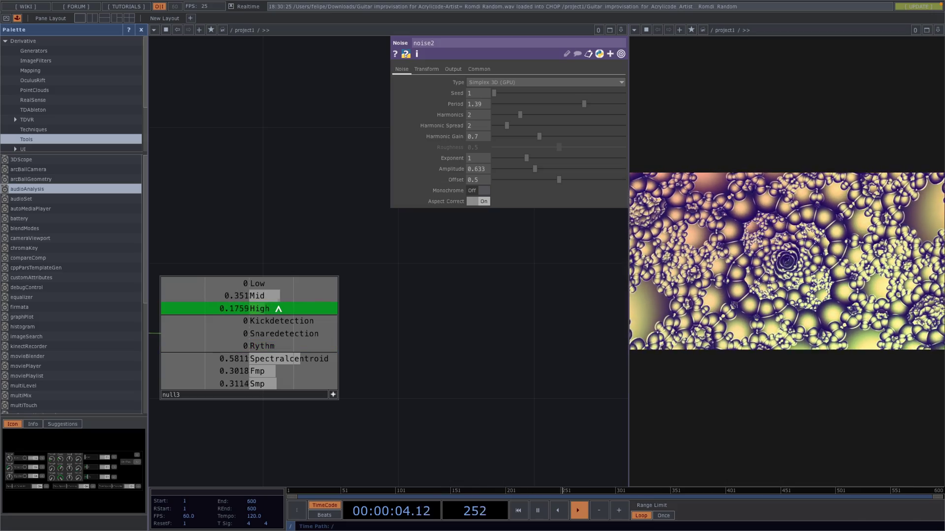
drag(279, 309, 407, 154)
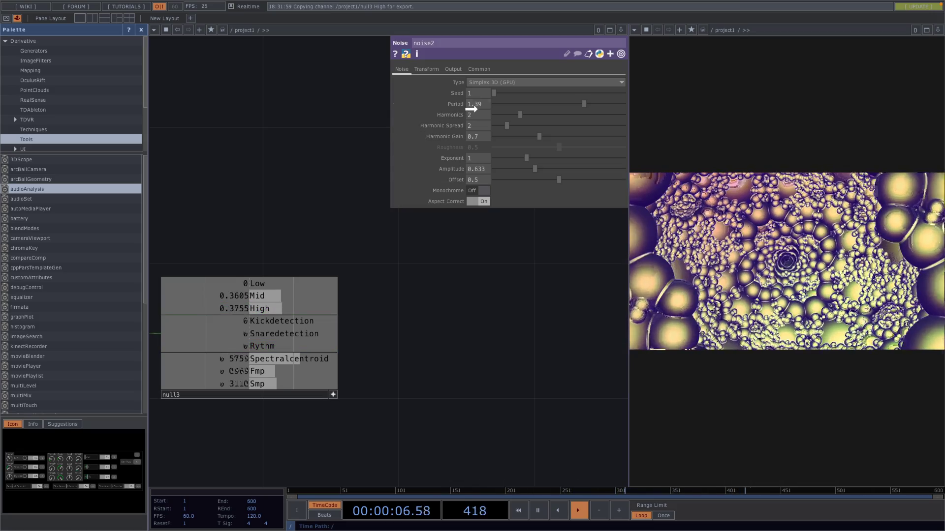
drag(471, 109, 474, 109)
click(478, 102)
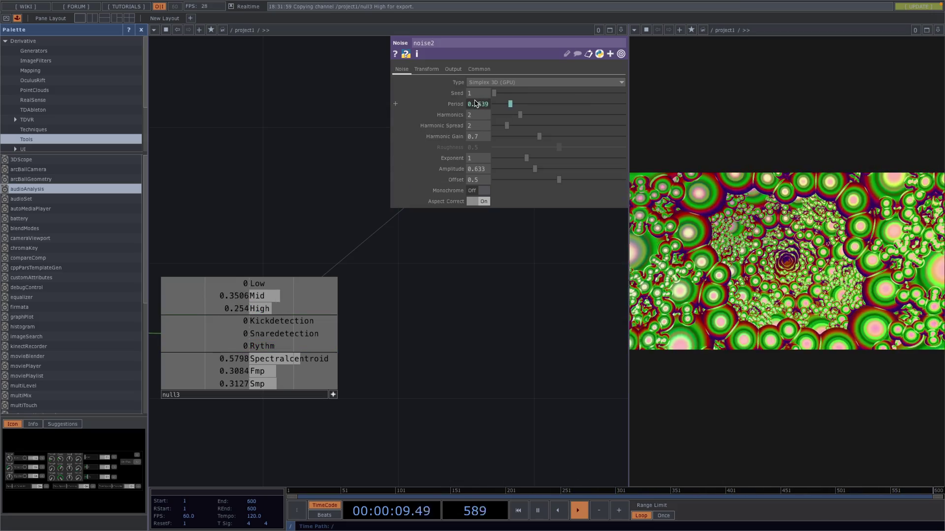
click(483, 105)
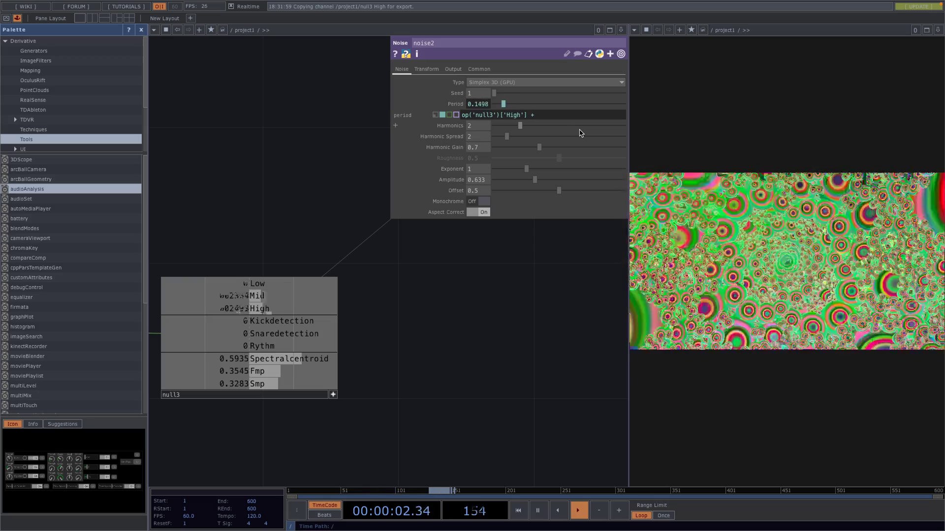
key(space)
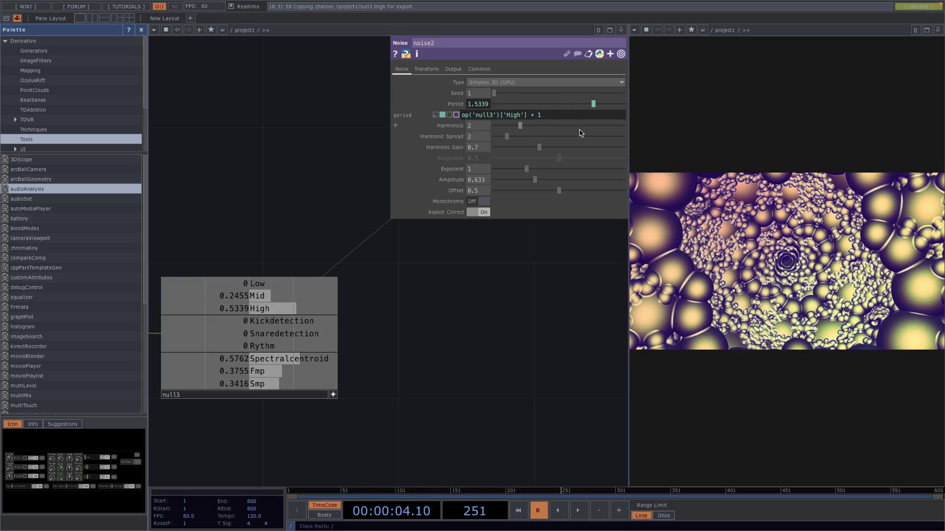
key(space)
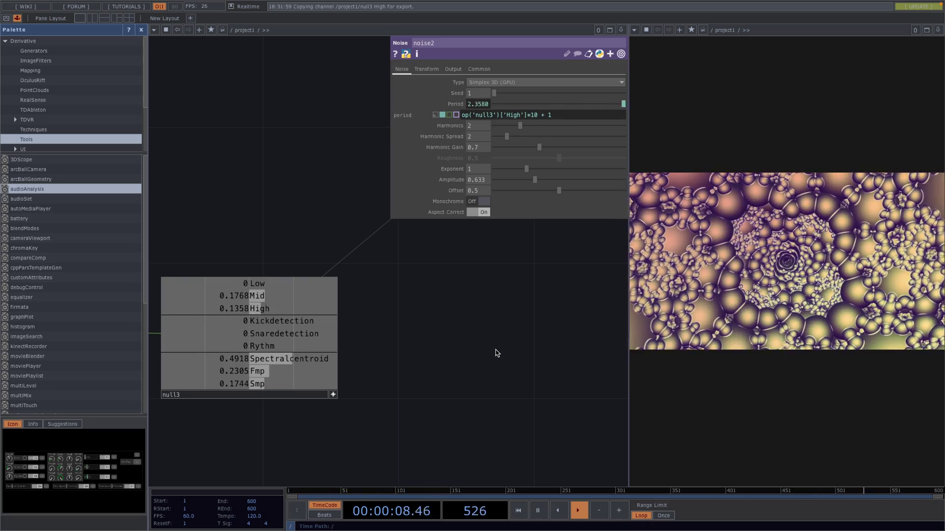
Step: Turn on null3's live viewer and zoom out to see the rendering chain
scroll(496, 353, down, 4)
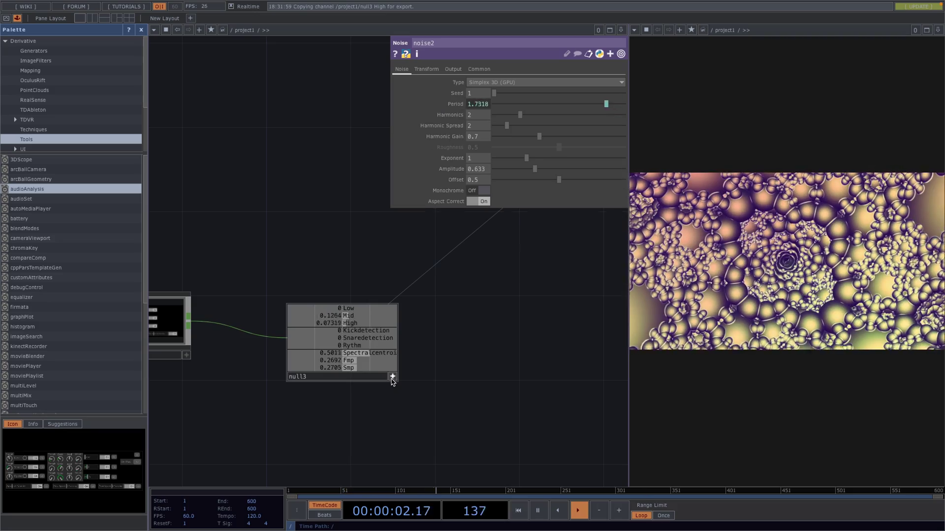
click(392, 377)
drag(525, 327, 443, 366)
scroll(443, 347, down, 2)
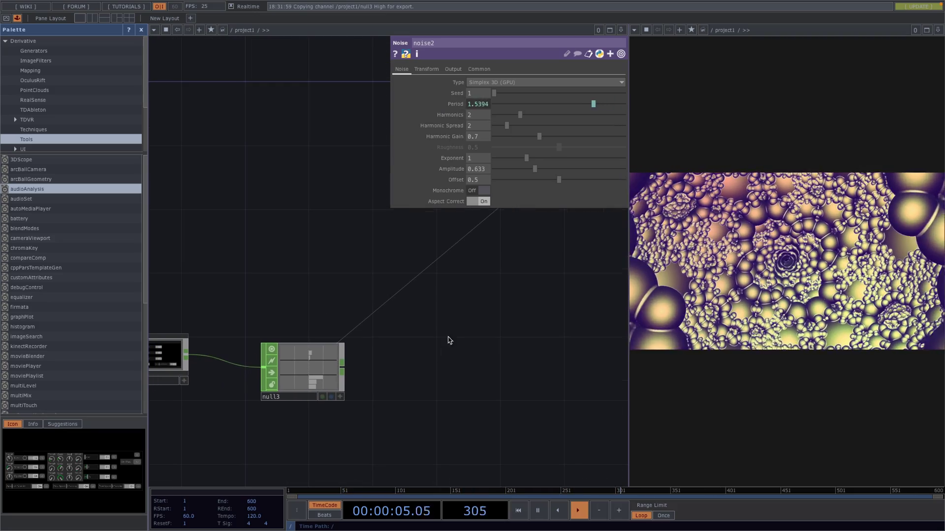
scroll(457, 323, down, 3)
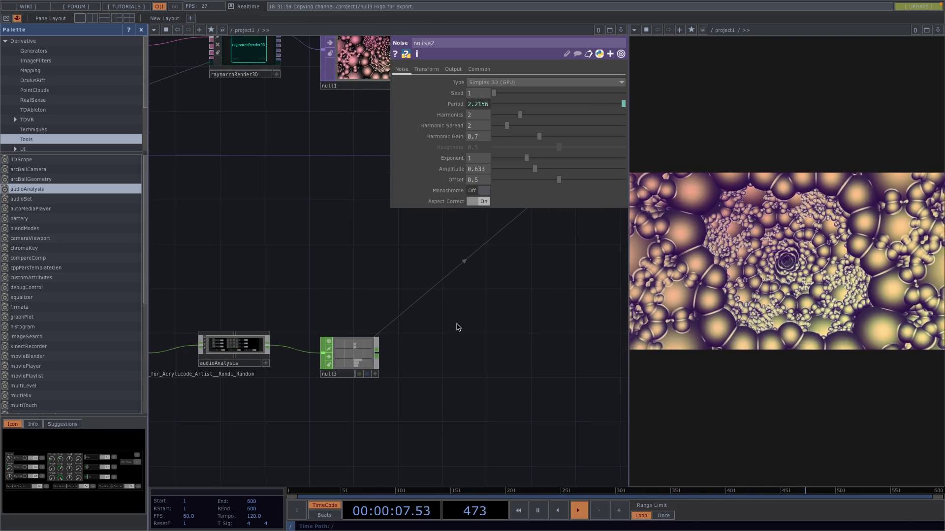
drag(457, 324, 293, 366)
scroll(383, 382, down, 3)
Step: Select cross1 and bring null3's live High channel values into view
click(564, 239)
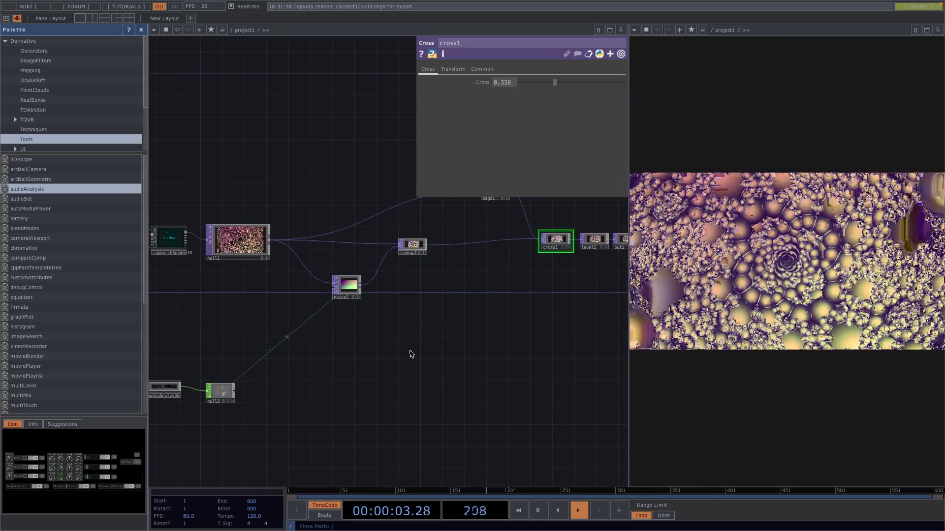
drag(412, 353, 515, 304)
scroll(237, 356, up, 5)
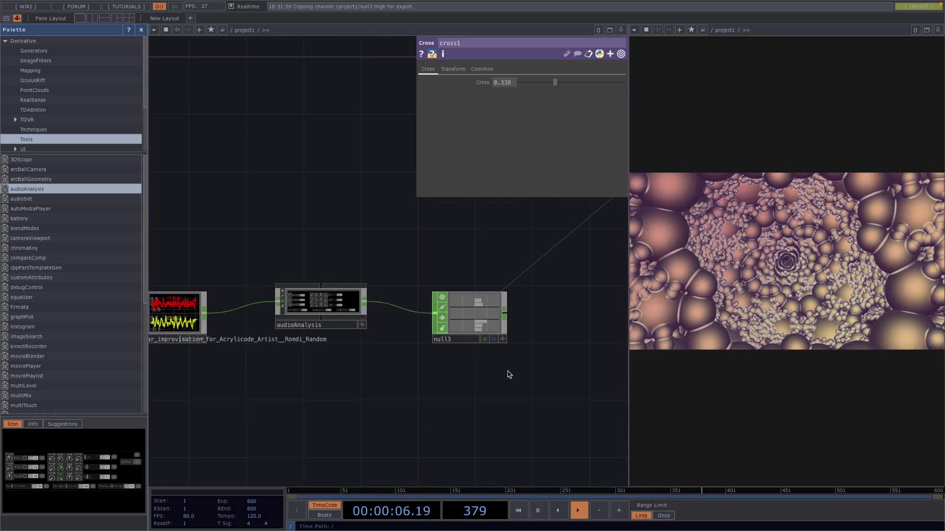
drag(507, 376, 477, 390)
scroll(468, 353, up, 1)
click(469, 352)
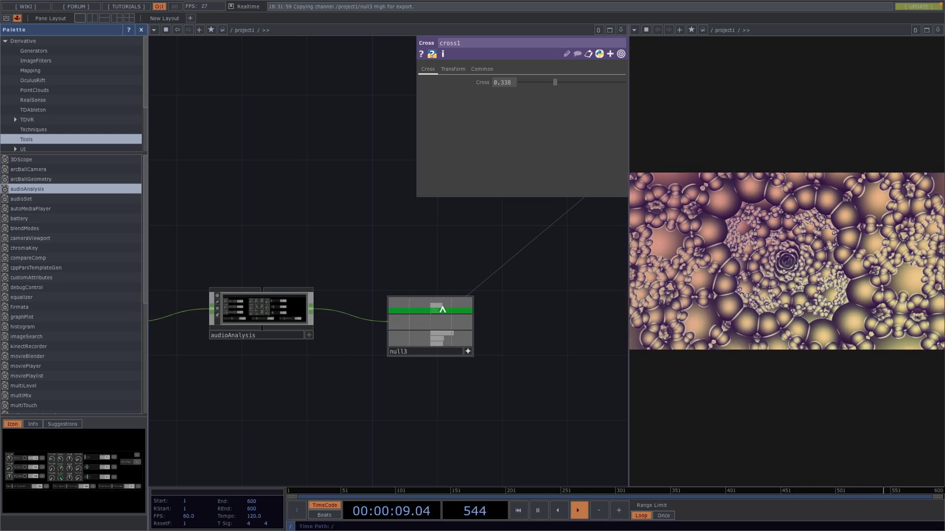
Step: Drive cross1's Cross with the expression op('null3')['High'] * 2
drag(506, 87, 512, 85)
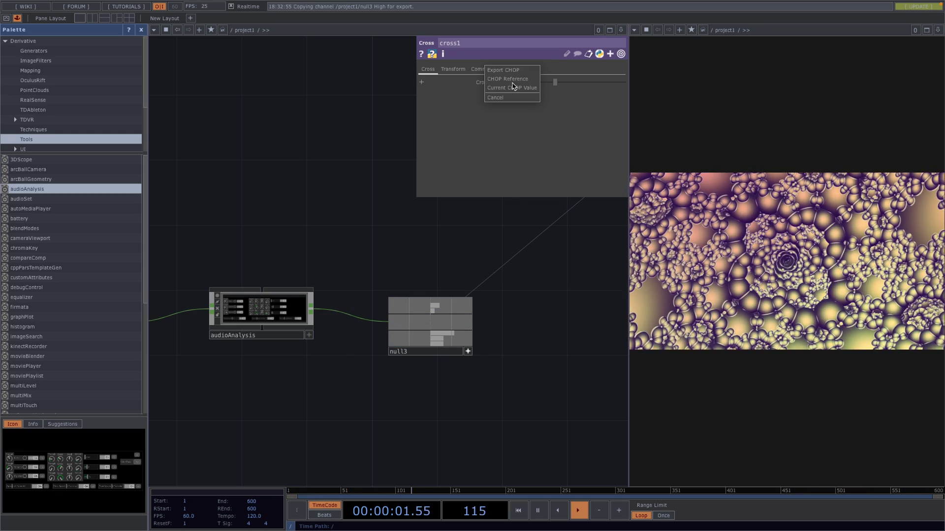
click(511, 79)
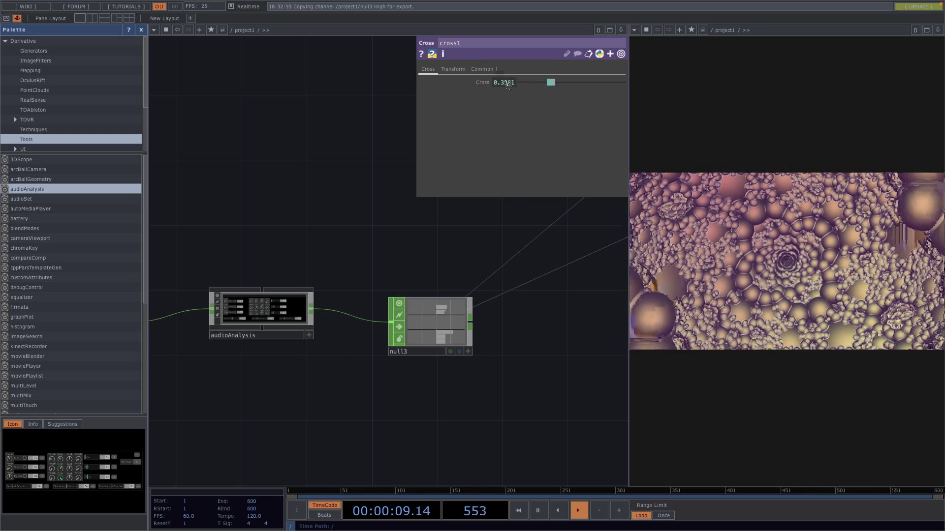
click(507, 85)
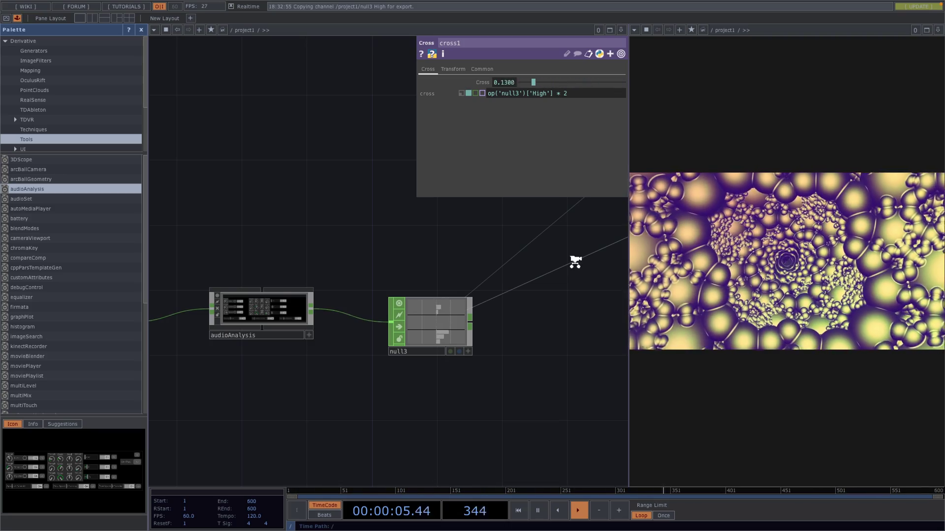
scroll(573, 261, down, 5)
drag(481, 345, 481, 273)
drag(561, 276, 241, 340)
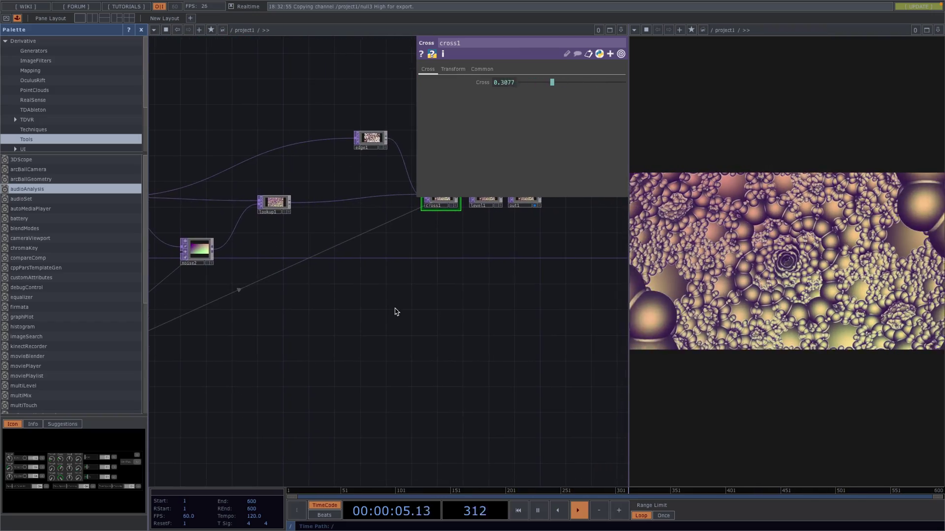
drag(397, 312, 333, 354)
Step: Set level1's Brightness to null3's High channel reference plus 0.8
click(401, 261)
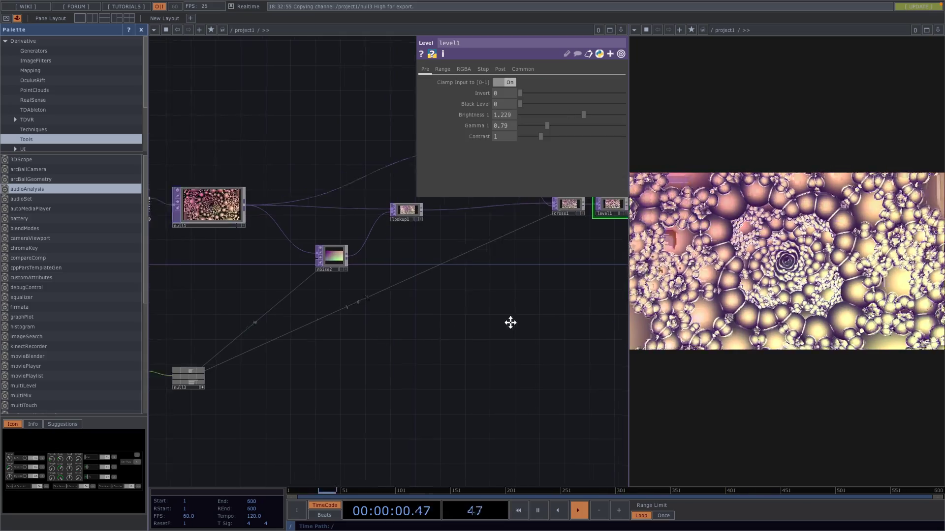
drag(163, 329, 301, 314)
scroll(294, 295, up, 7)
drag(350, 399, 361, 232)
drag(378, 299, 496, 113)
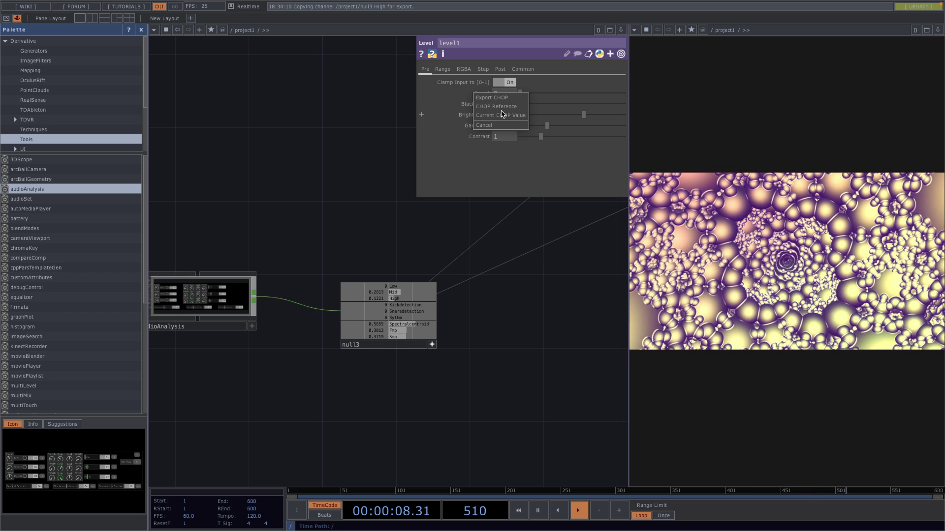
click(497, 106)
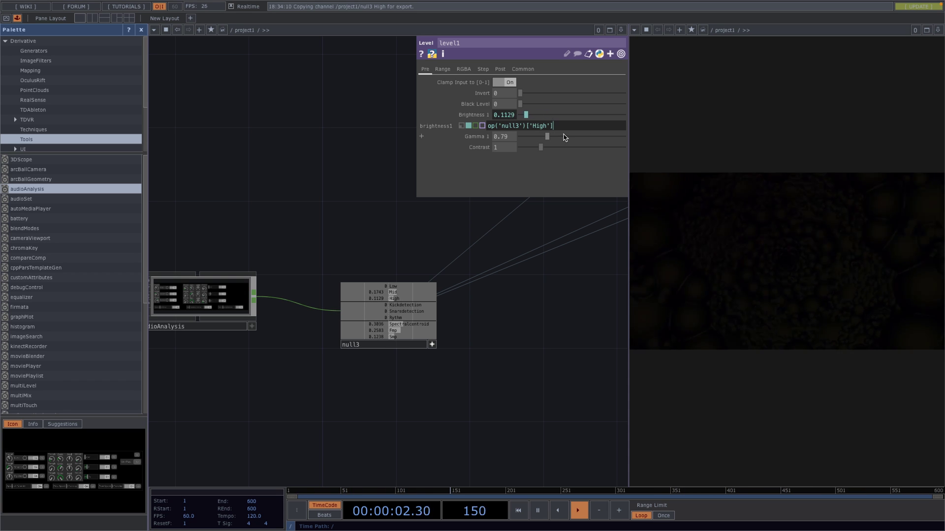
click(569, 126)
text(+ 0.)
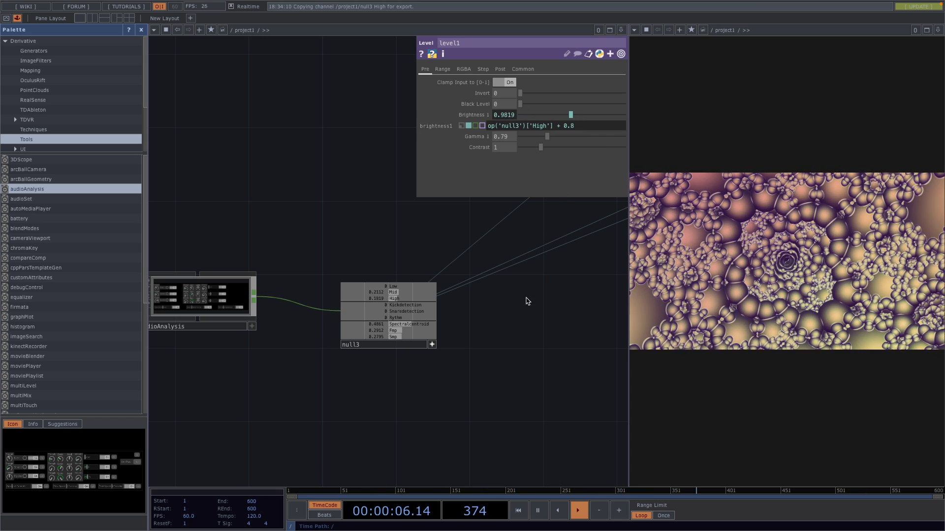
text(8)
key(Return)
key(p)
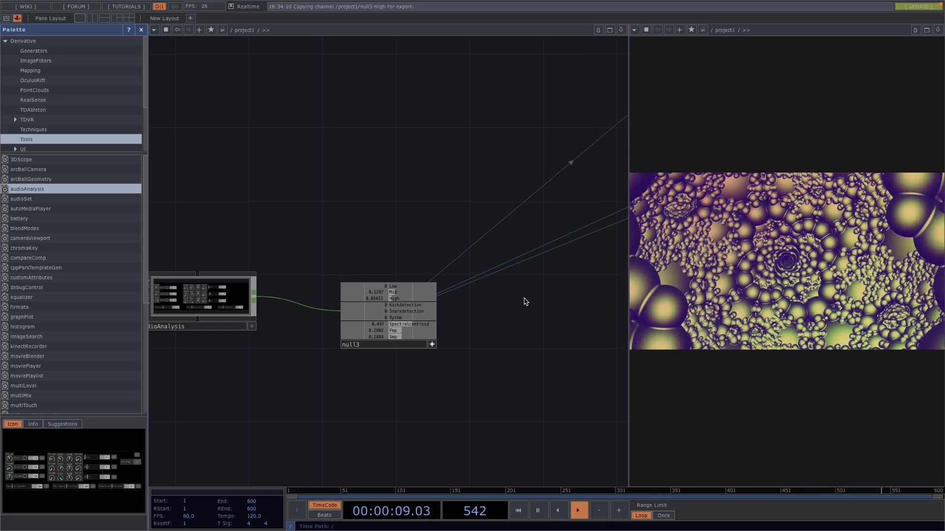
scroll(525, 300, down, 8)
drag(490, 274, 279, 281)
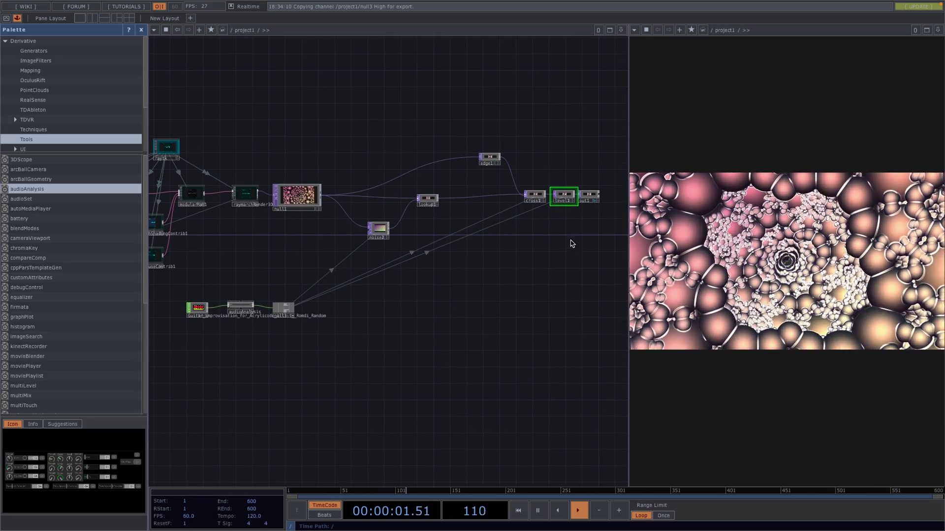
Step: Set level1's Gamma to 0.46 and Contrast to 0.95
key(p)
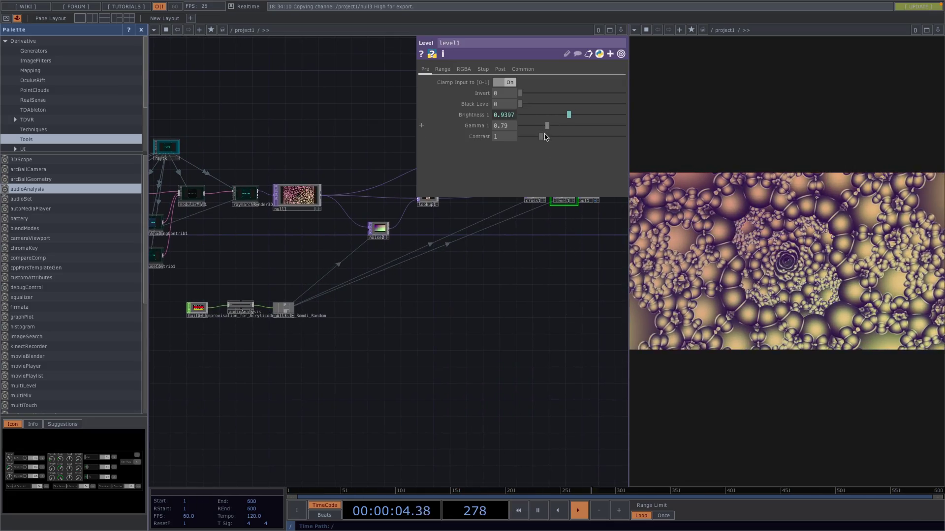
mouse_move(541, 137)
mouse_down()
mouse_move(559, 141)
mouse_move(534, 141)
mouse_move(548, 130)
mouse_move(537, 129)
mouse_up()
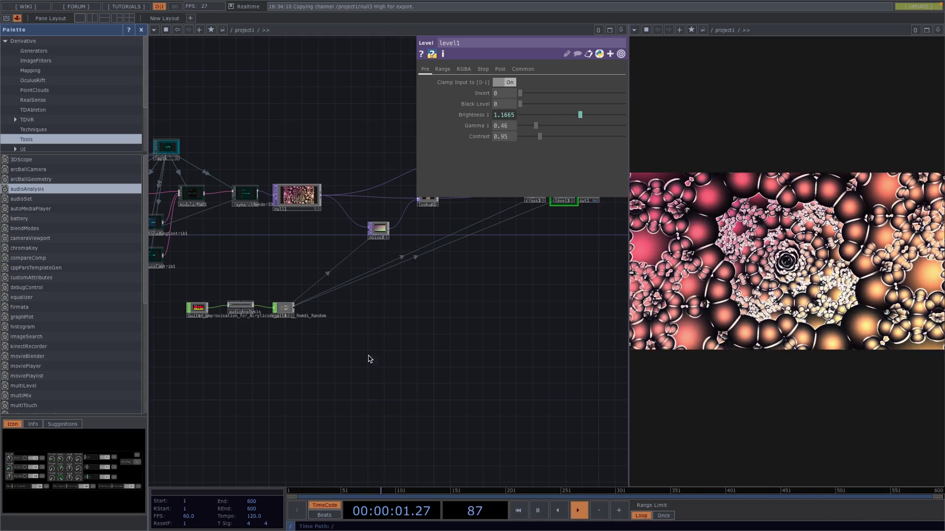
key(p)
scroll(381, 358, down, 3)
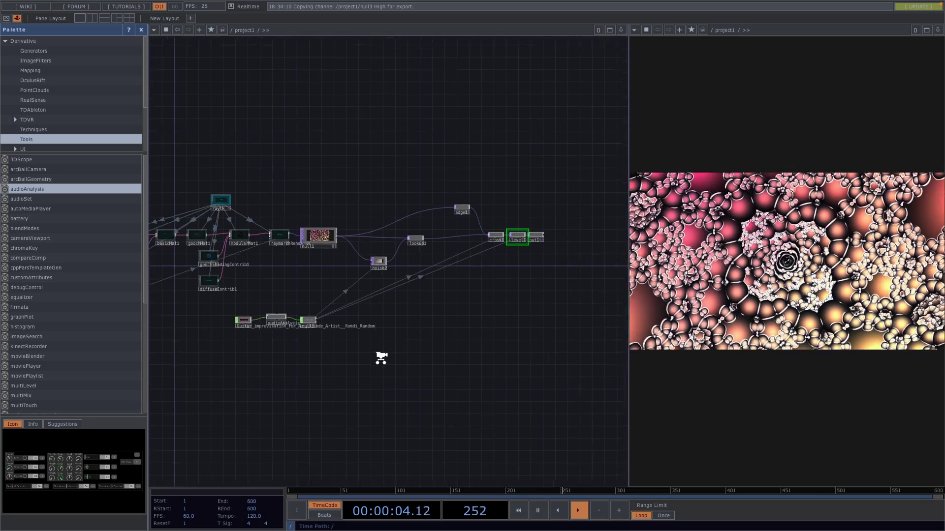
scroll(382, 358, down, 1)
drag(380, 358, 282, 362)
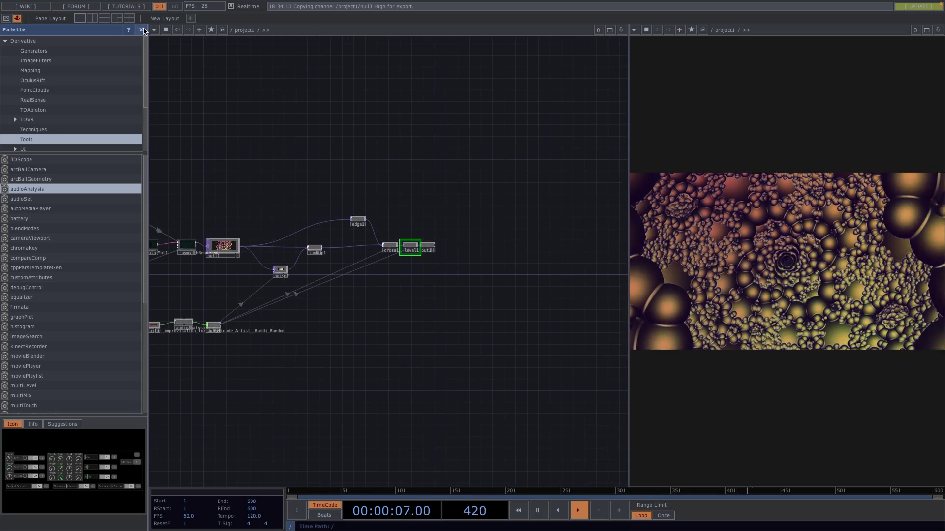
Step: Close the palette and add a Movie File Out TOP wired after out1
click(143, 30)
key(Tab)
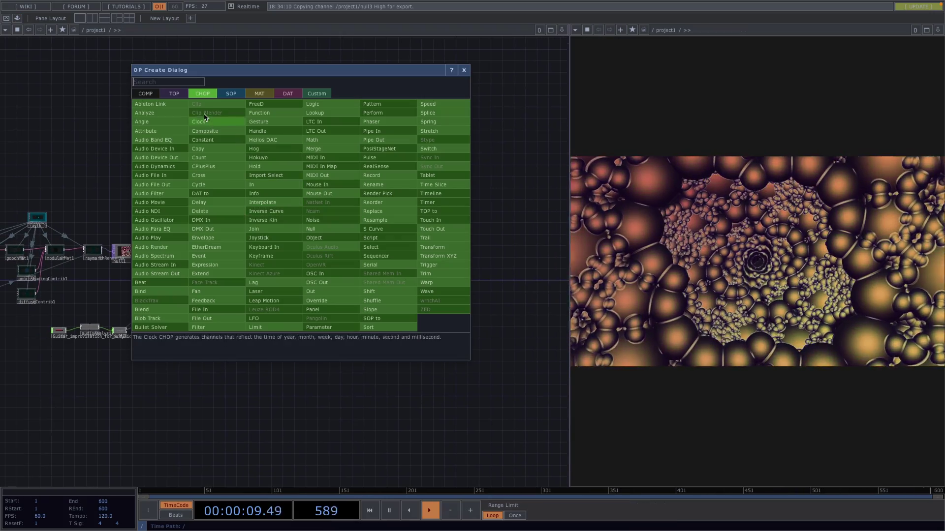
click(175, 94)
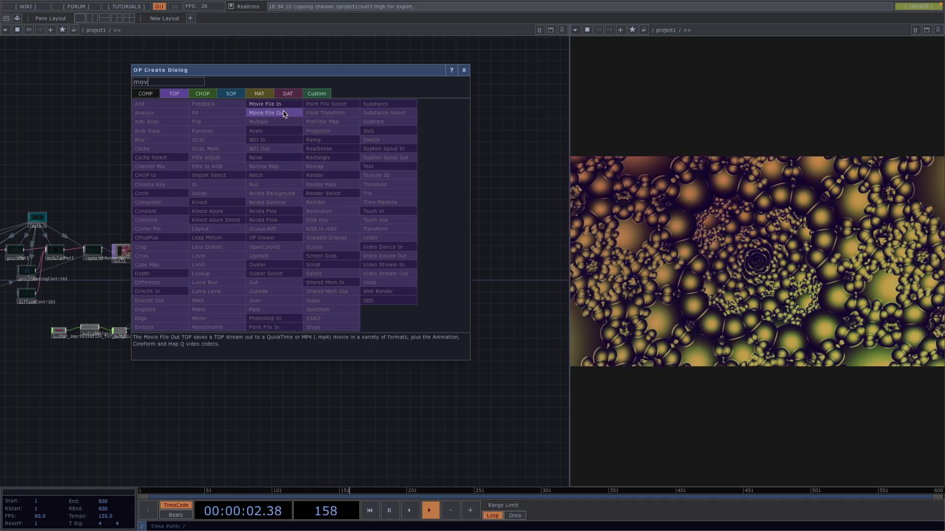
click(265, 112)
click(357, 257)
scroll(355, 255, up, 5)
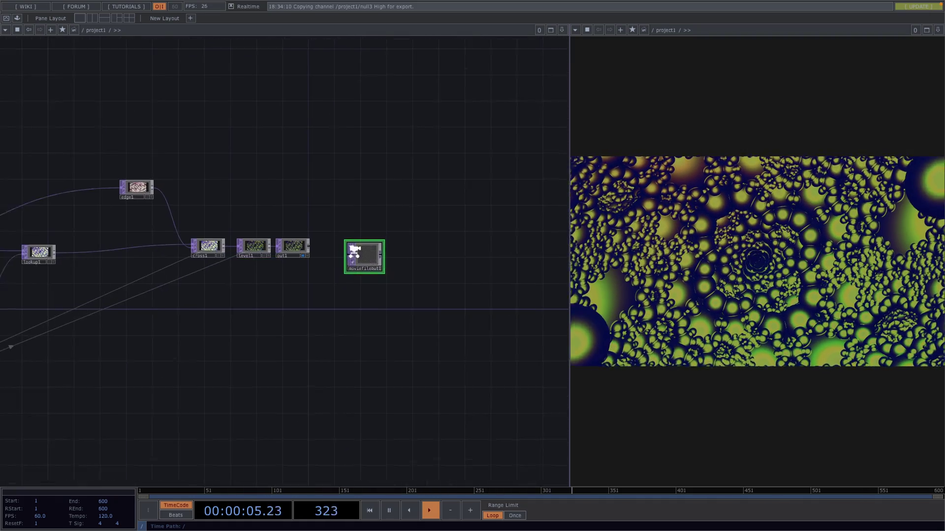
click(347, 248)
Step: Show moviefileout1's parameters, writing TDMovieOut.0.mov, and pan to the audio chain
key(p)
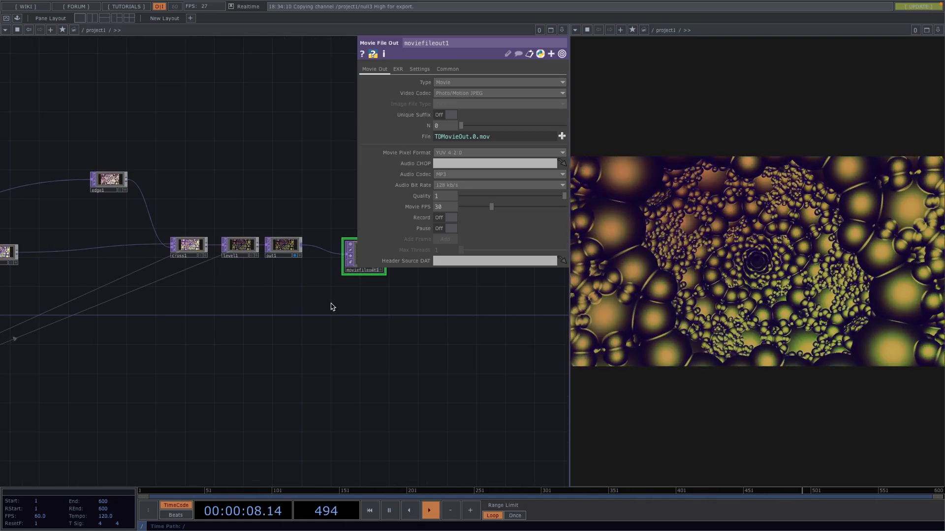
drag(362, 351, 390, 358)
scroll(390, 358, down, 3)
drag(337, 384, 440, 339)
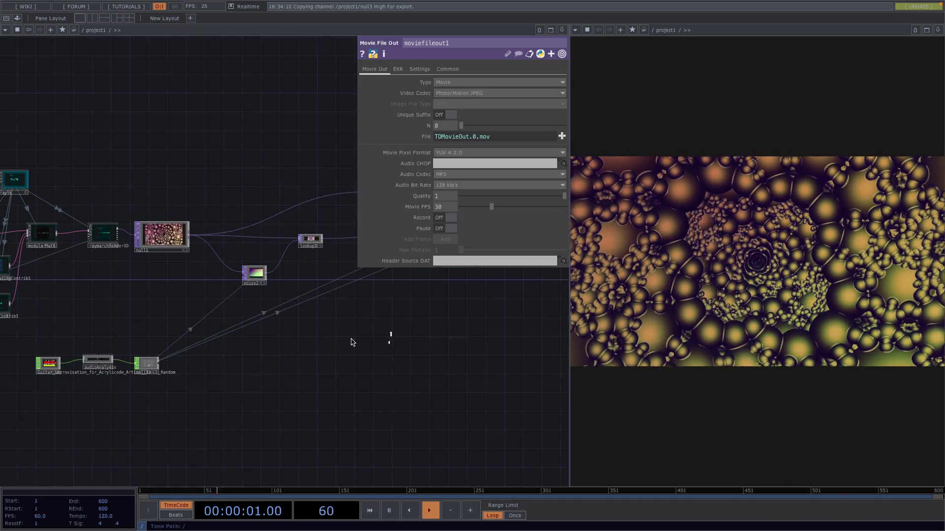
drag(117, 388, 263, 386)
scroll(264, 387, up, 5)
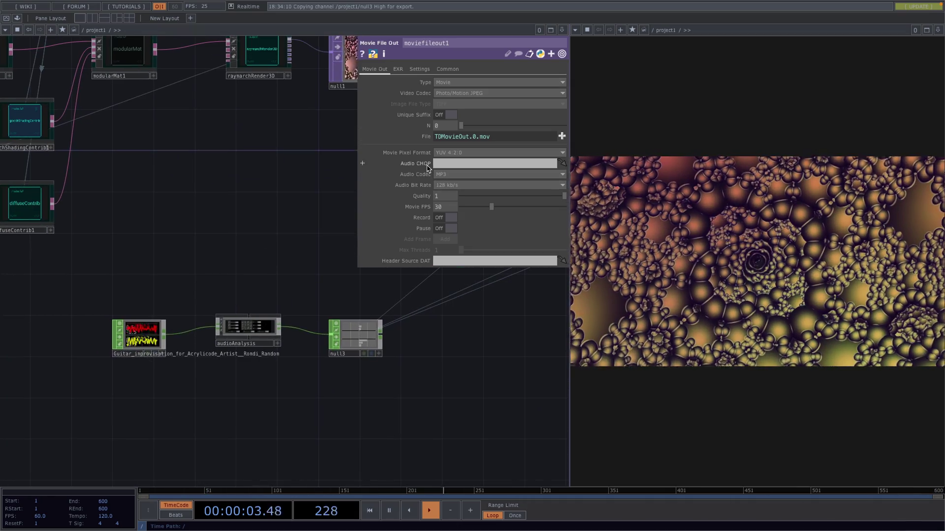
drag(184, 305, 194, 224)
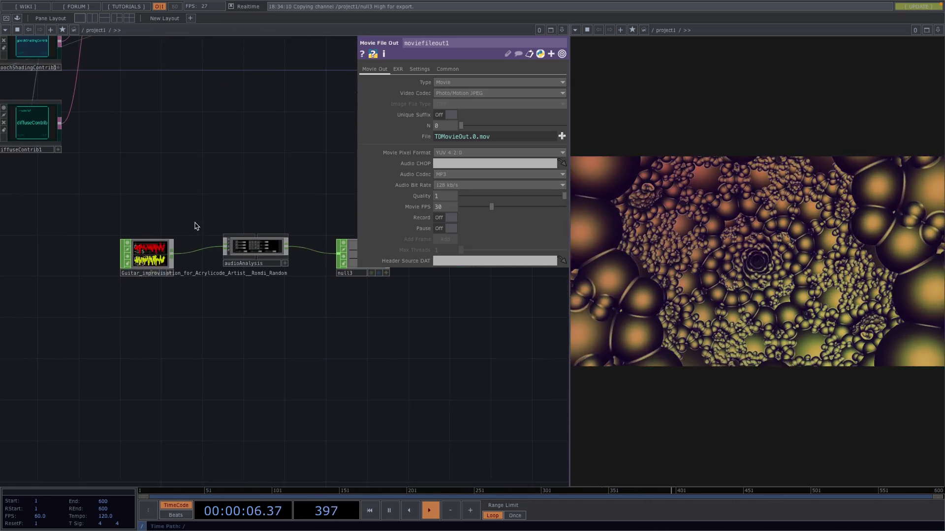
Step: Insert an Audio Device Out operator on the Guitar audio wire
right_click(206, 250)
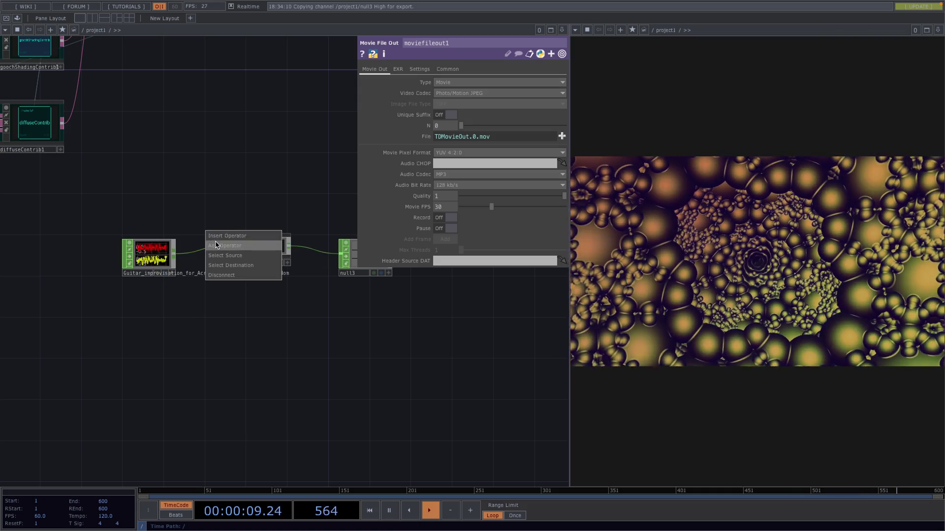
click(217, 243)
text(au)
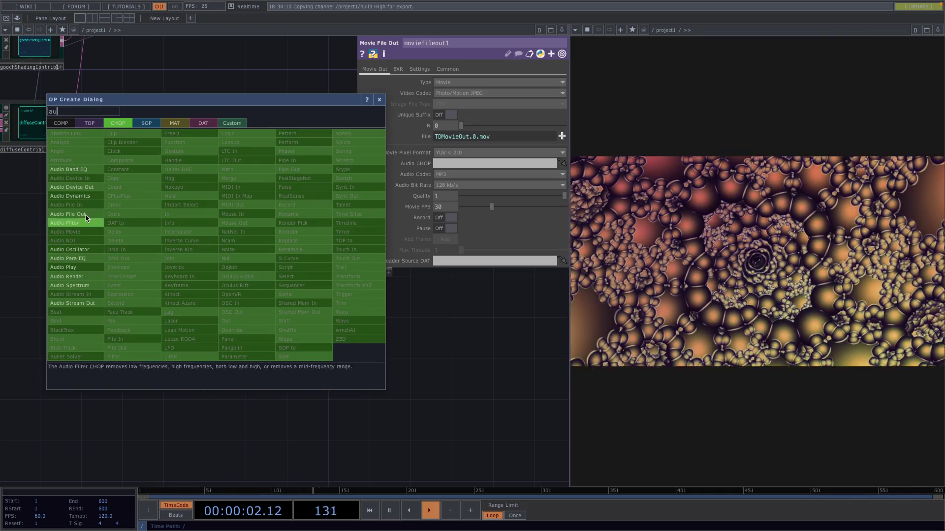
click(70, 187)
click(206, 354)
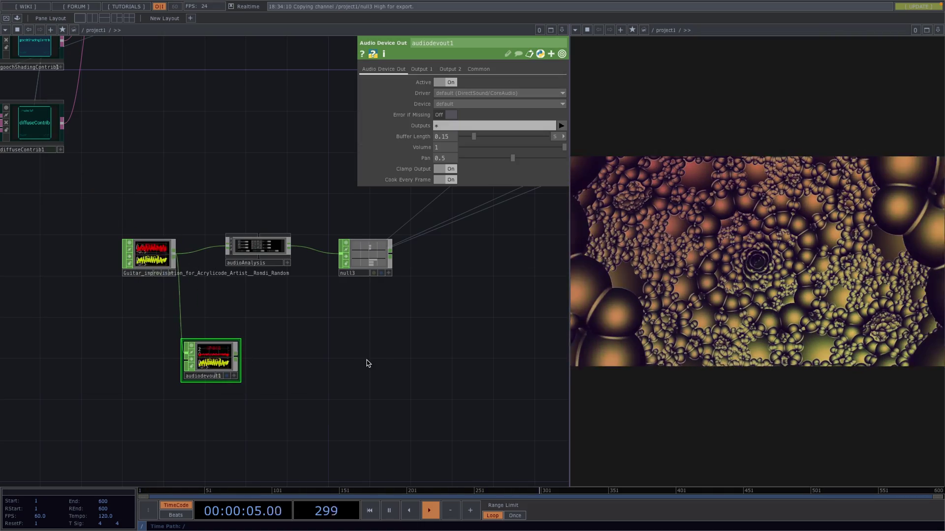
drag(369, 363, 274, 389)
scroll(276, 391, down, 3)
scroll(275, 390, down, 4)
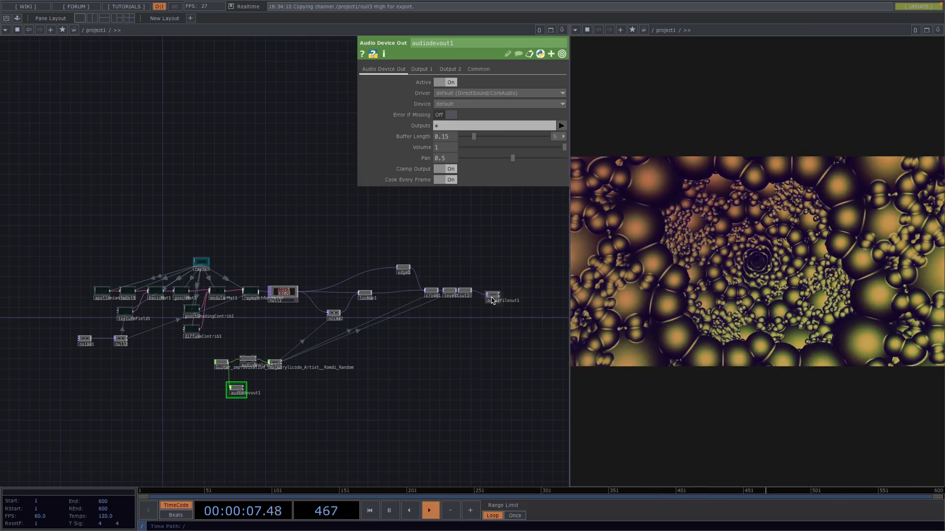
Step: Set moviefileout1's Audio CHOP to audiodevout1
click(492, 296)
scroll(310, 426, up, 5)
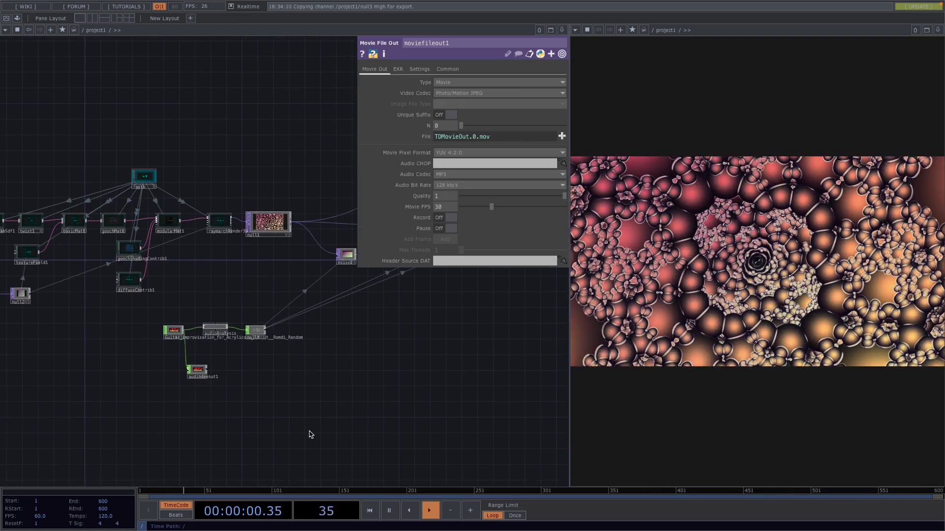
drag(156, 349, 441, 164)
drag(445, 350, 285, 401)
Step: Pause playback at frame 490, toggle Realtime, and open the new-operator dialog
key(space)
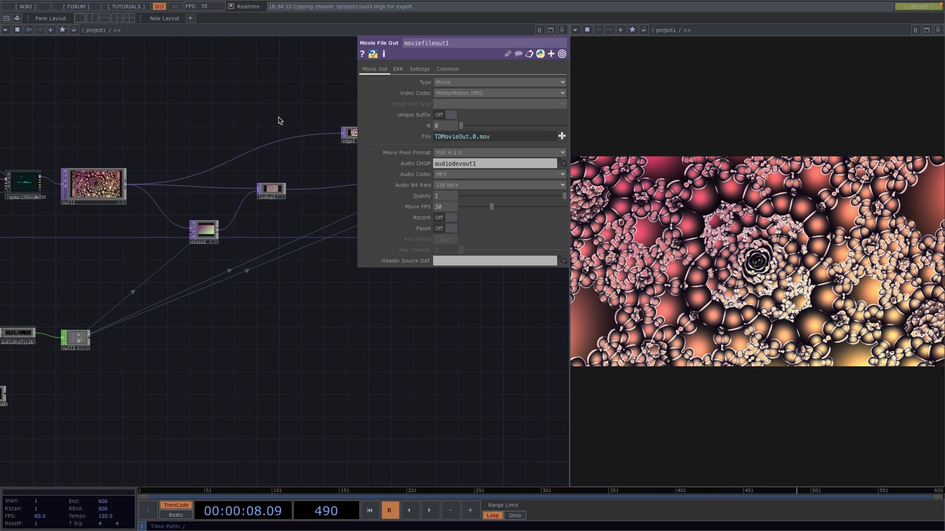
click(232, 7)
drag(212, 335, 472, 323)
scroll(312, 364, up, 5)
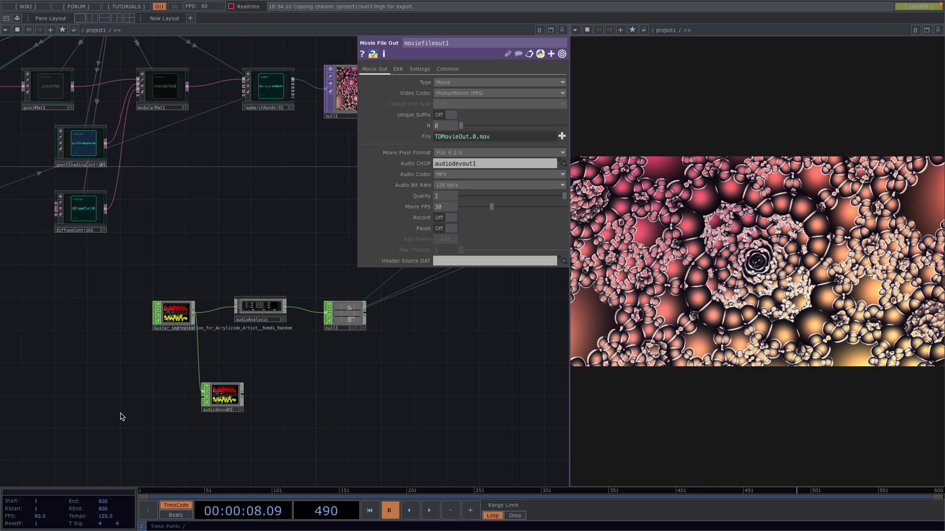
key(Tab)
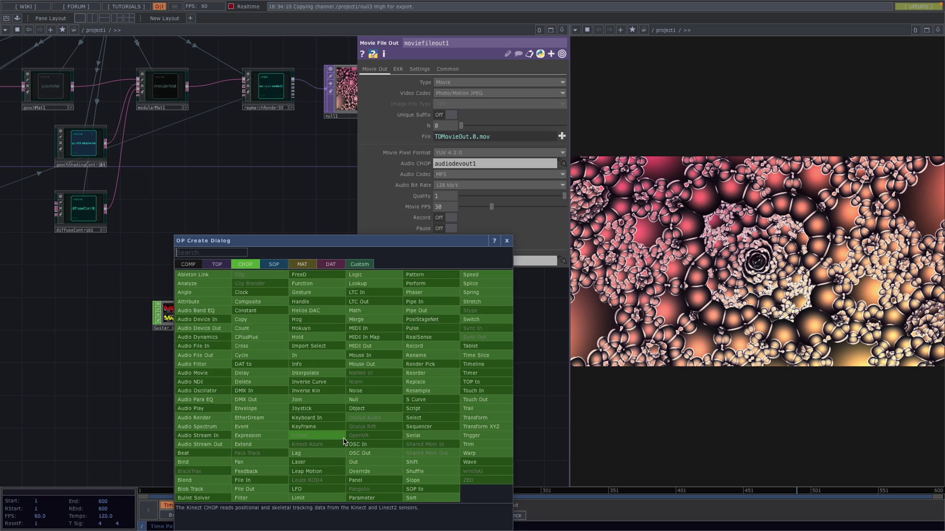
Step: Create an info1 Info CHOP pointed at the guitar audio file node
text(info)
click(298, 365)
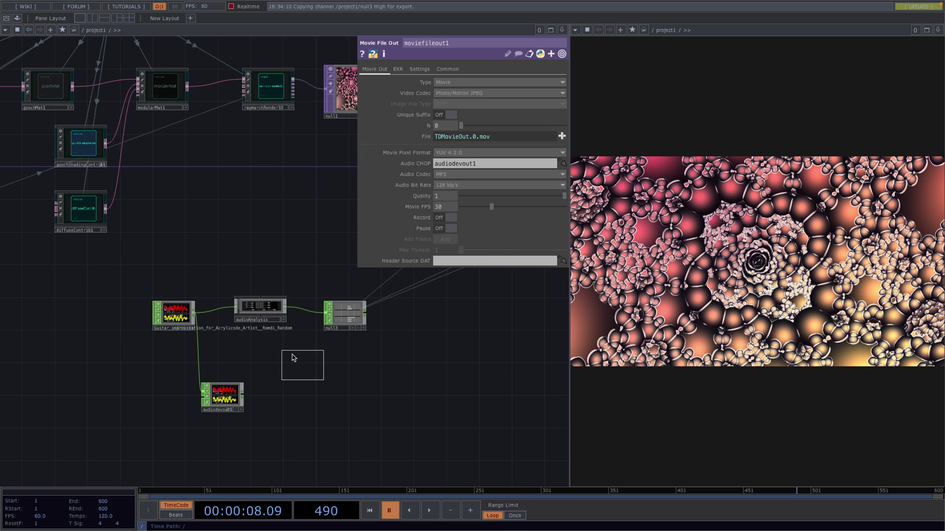
click(189, 274)
drag(175, 320, 189, 274)
scroll(195, 261, up, 4)
scroll(194, 262, up, 5)
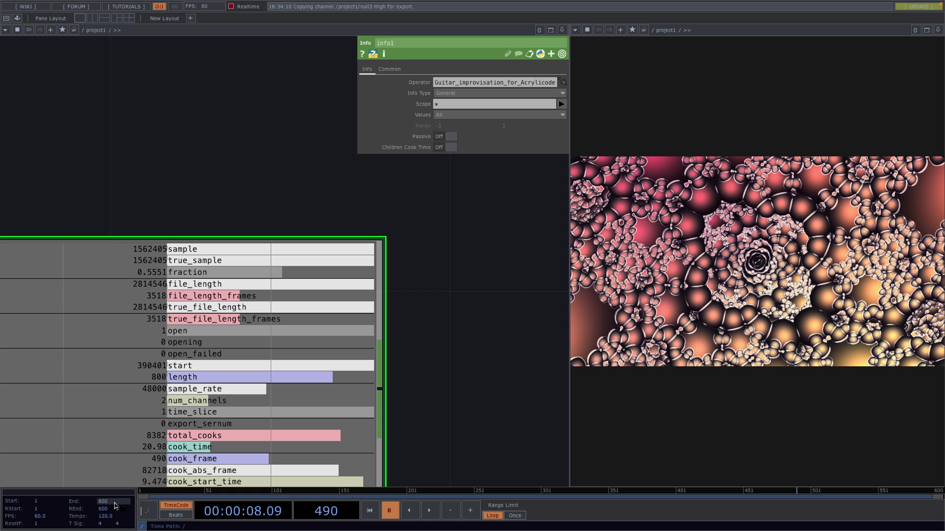
Step: Set the timeline End and range end to 3518
click(74, 504)
click(111, 510)
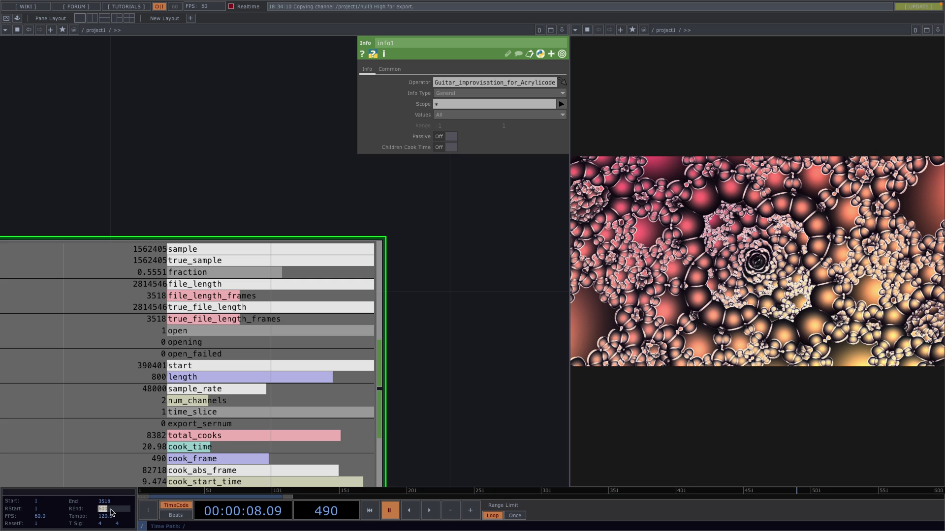
text(3518)
key(Return)
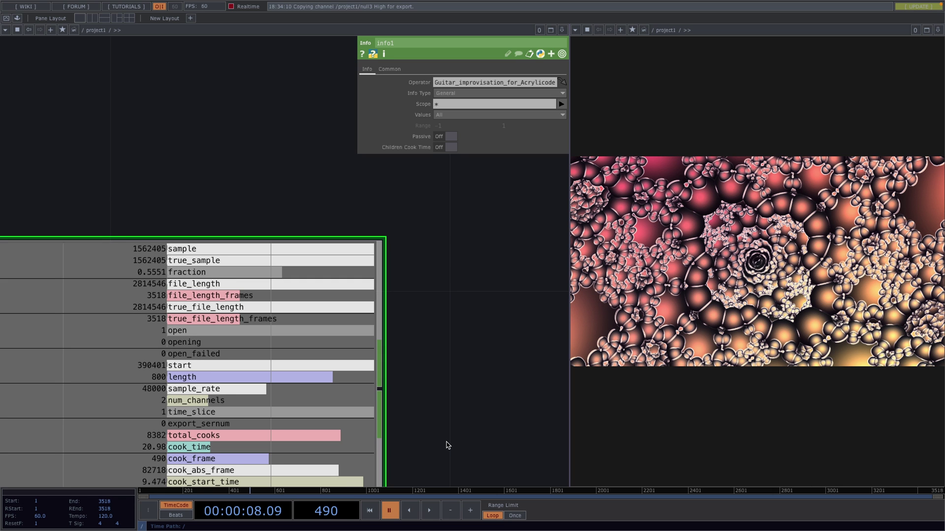
scroll(445, 443, down, 3)
drag(472, 443, 471, 279)
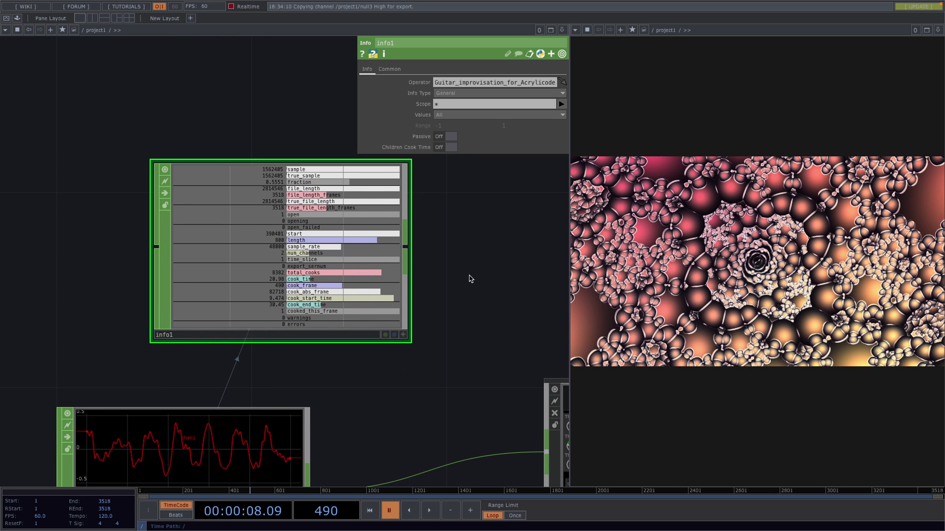
middle_drag(471, 279, 464, 316)
click(292, 412)
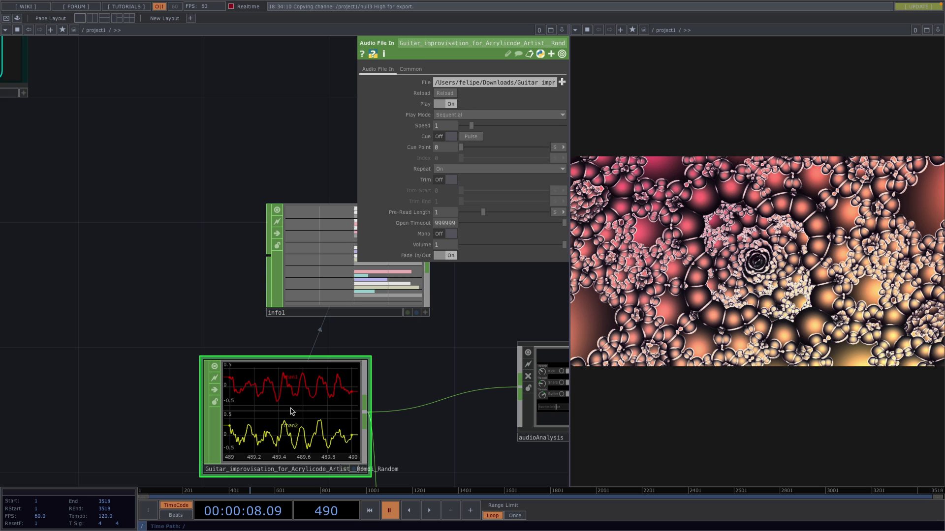
Step: Set the guitar audio's Play Mode to Locked to Timeline and test playback from frame 1
click(456, 116)
click(457, 126)
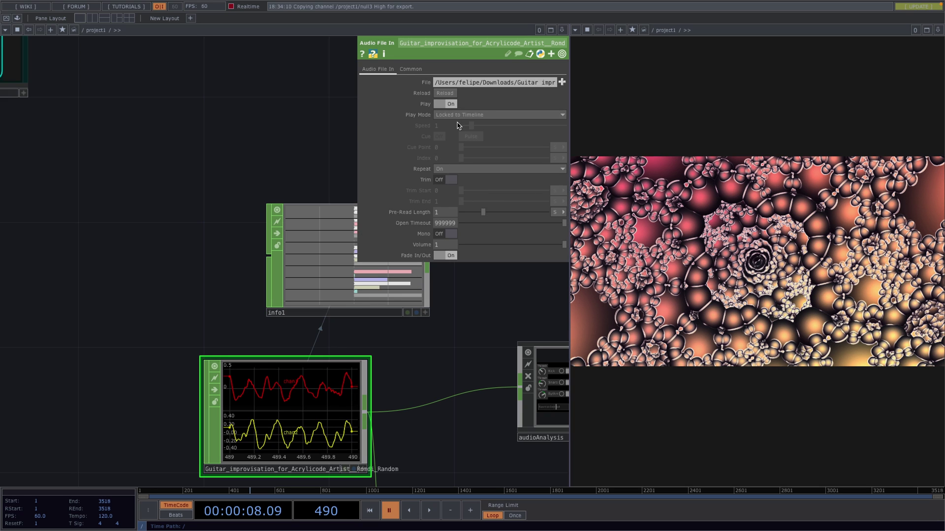
click(370, 511)
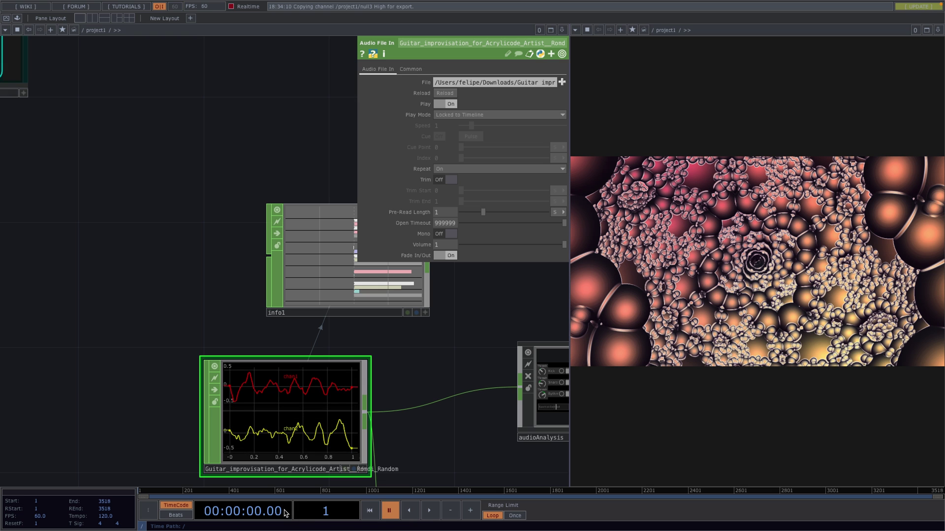
key(space)
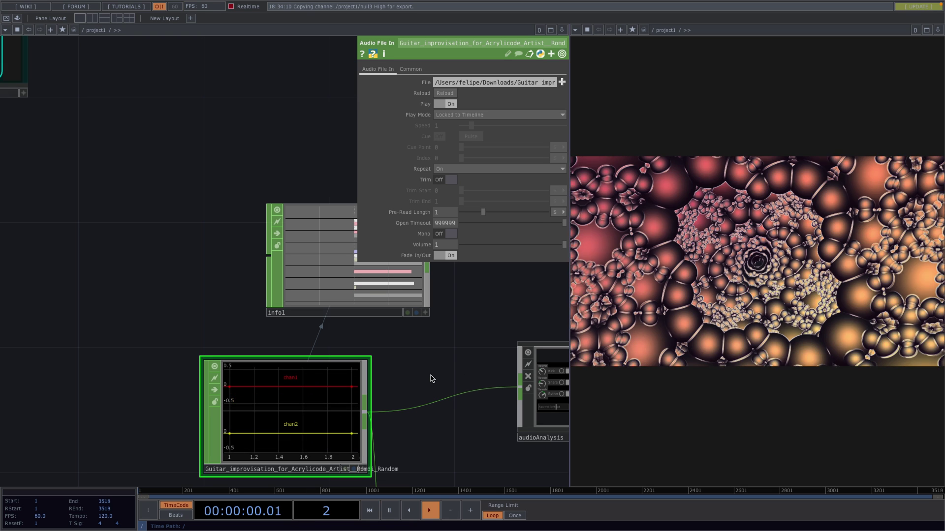
click(370, 510)
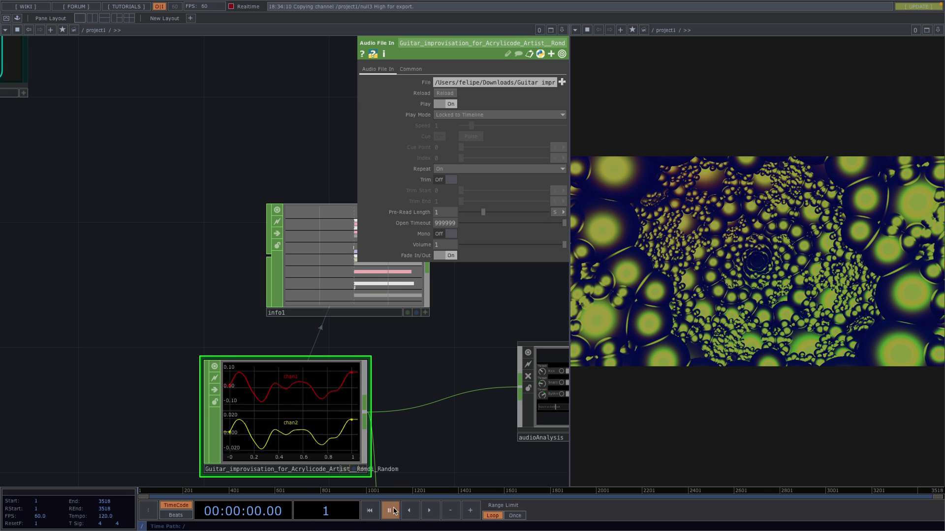
Step: Set the timeline Range Limit to Once instead of looping
scroll(443, 438, right, 3)
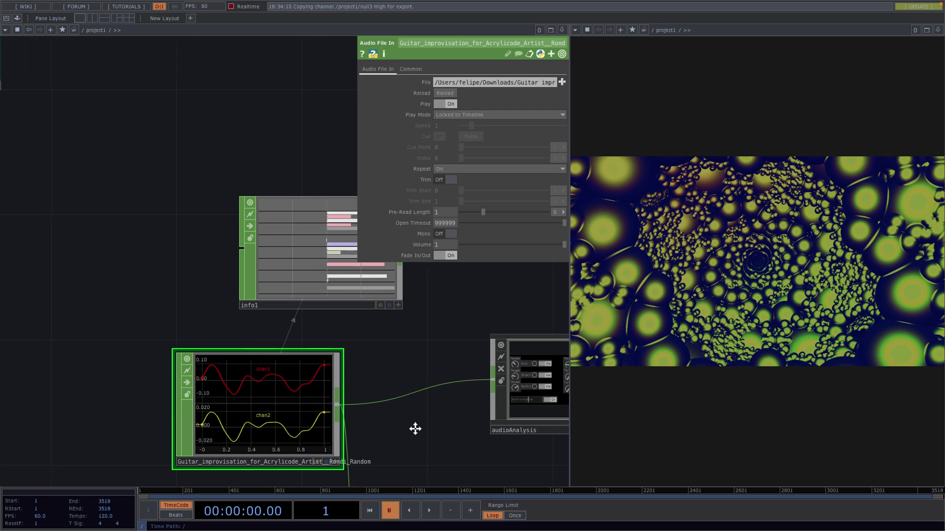
scroll(391, 433, down, 3)
scroll(503, 451, down, 3)
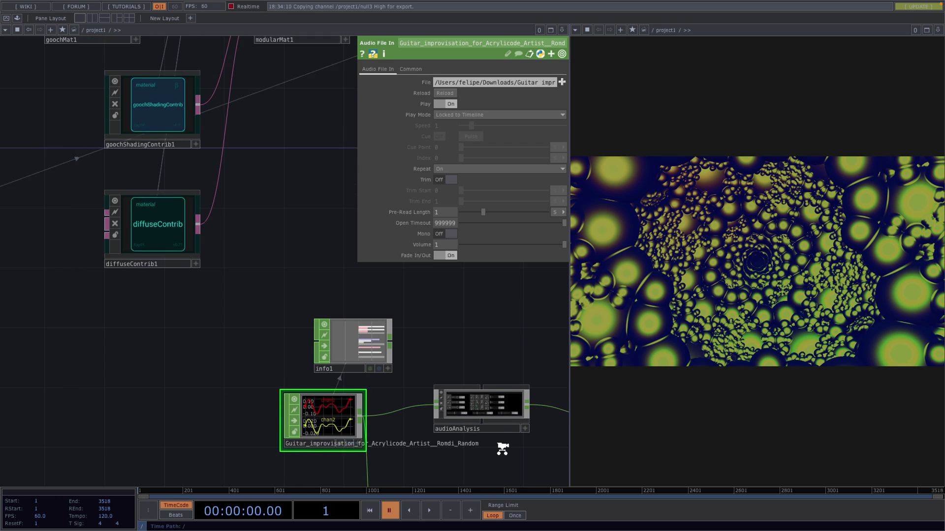
scroll(502, 445, right, 3)
click(515, 516)
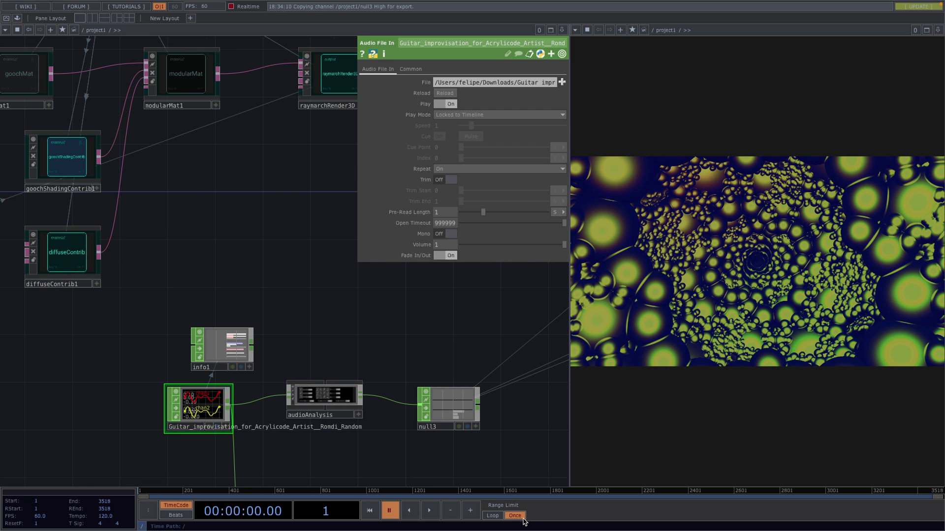
scroll(520, 434, down, 4)
Step: Raise moviefileout1's Movie FPS from 30 to 60
drag(522, 338, 125, 320)
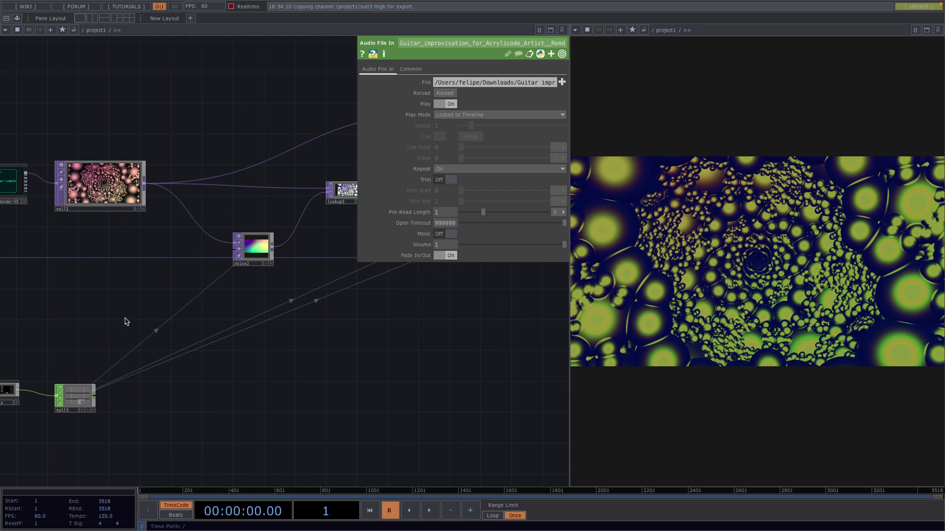
scroll(125, 319, down, 3)
drag(331, 349, 186, 356)
drag(296, 278, 197, 277)
click(327, 235)
drag(302, 324, 480, 330)
scroll(479, 331, left, 3)
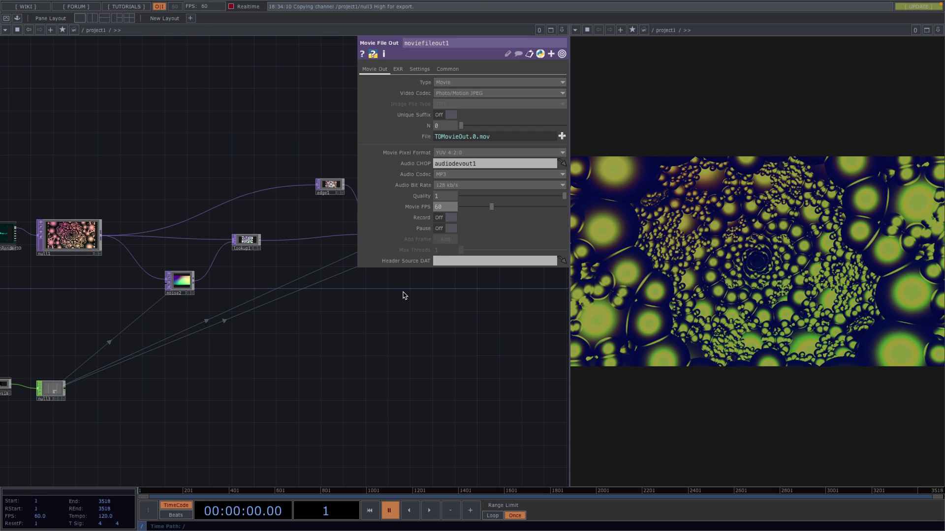
scroll(371, 355, left, 4)
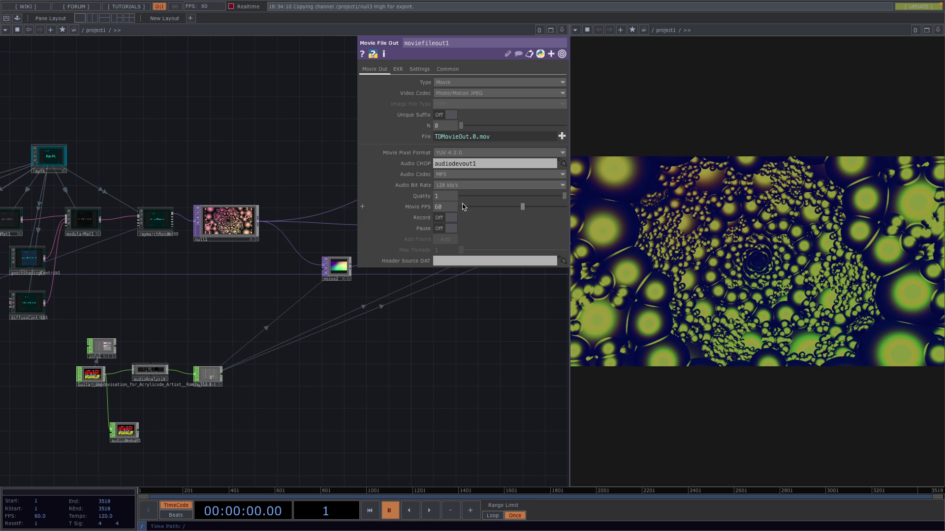
click(43, 516)
text(30.)
key(Return)
scroll(98, 347, up, 6)
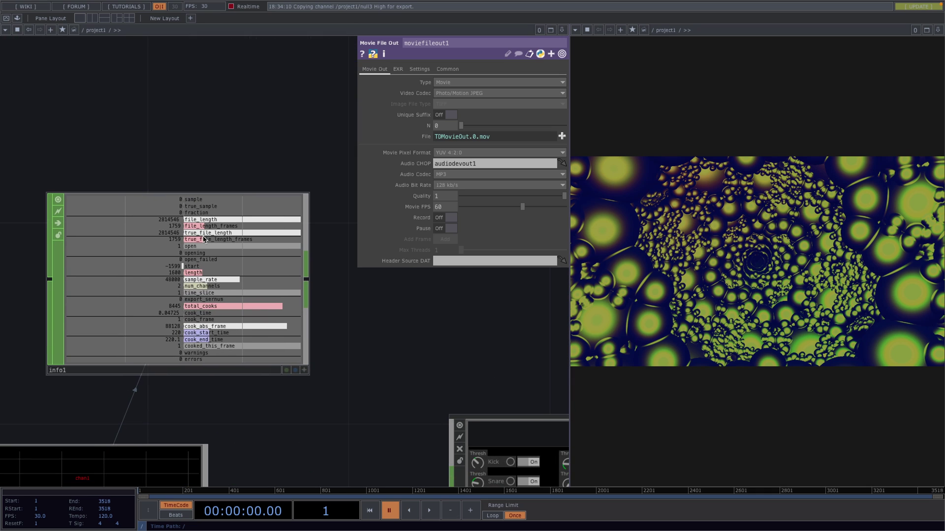
scroll(183, 236, up, 3)
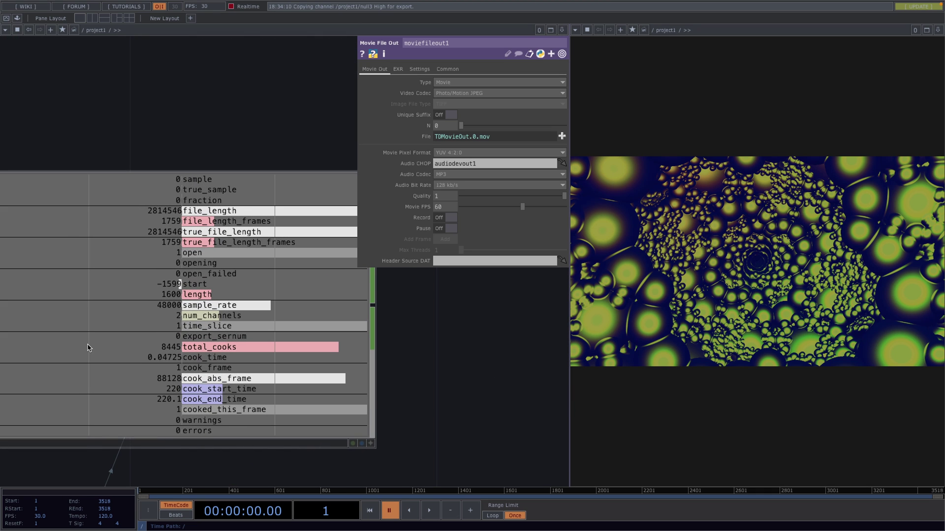
click(53, 517)
drag(52, 516, 11, 516)
text(60)
key(Return)
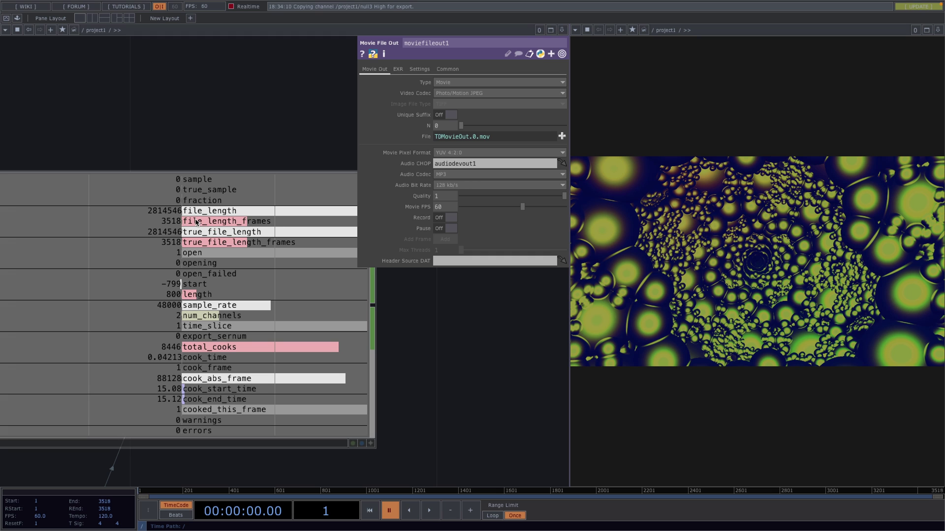
scroll(432, 416, down, 5)
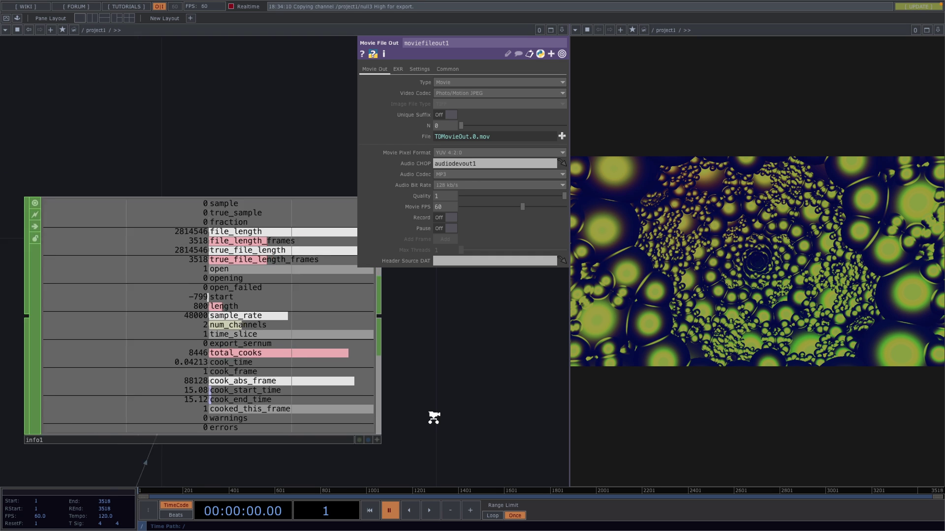
scroll(171, 395, down, 5)
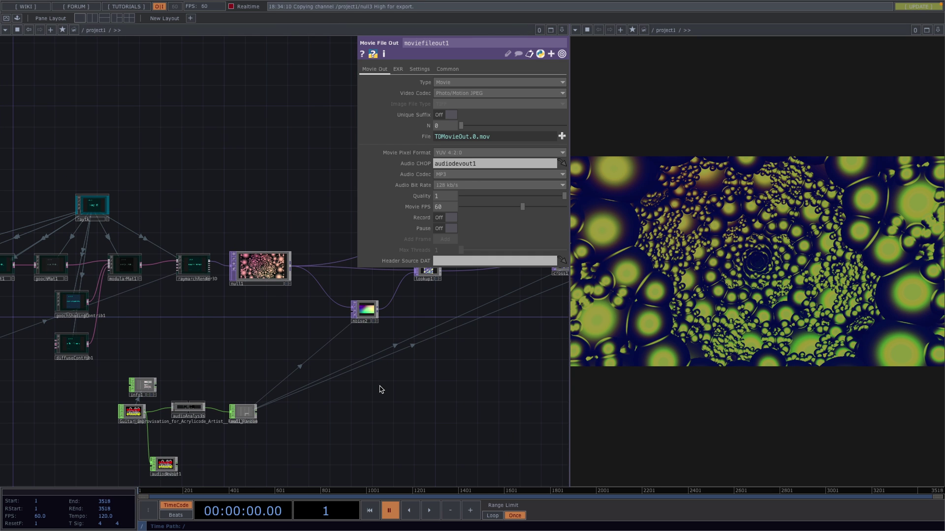
Step: Record all 3518 frames with audio to TDMovieOut.0.mov, then switch Record off
drag(382, 389, 312, 384)
scroll(314, 386, down, 3)
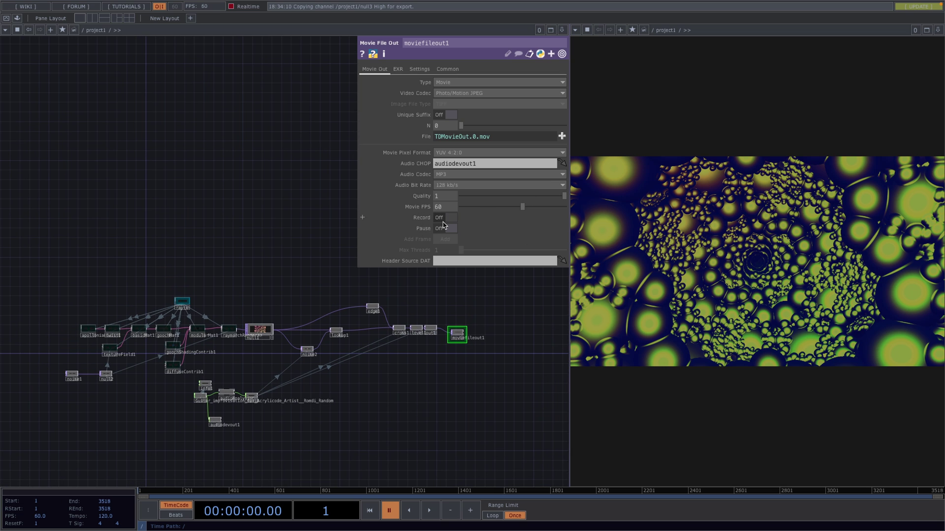
click(451, 219)
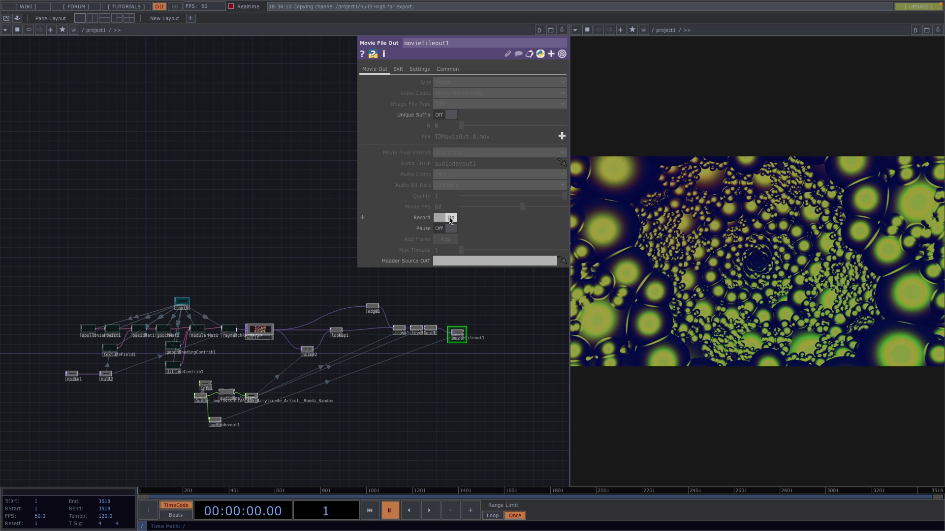
key(space)
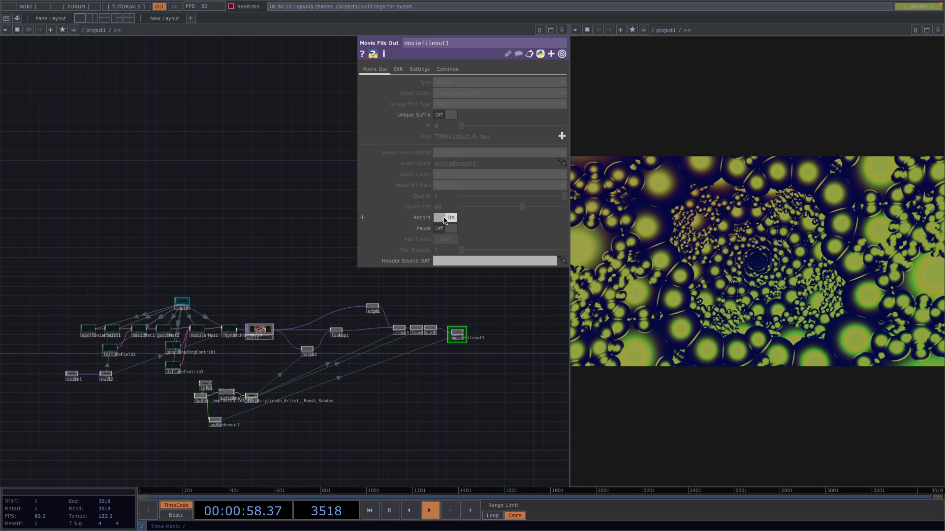
click(441, 218)
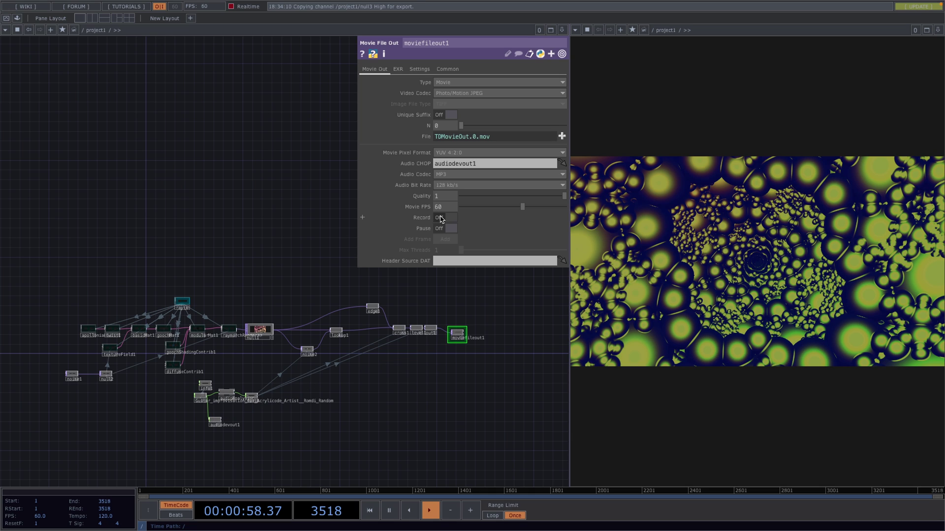